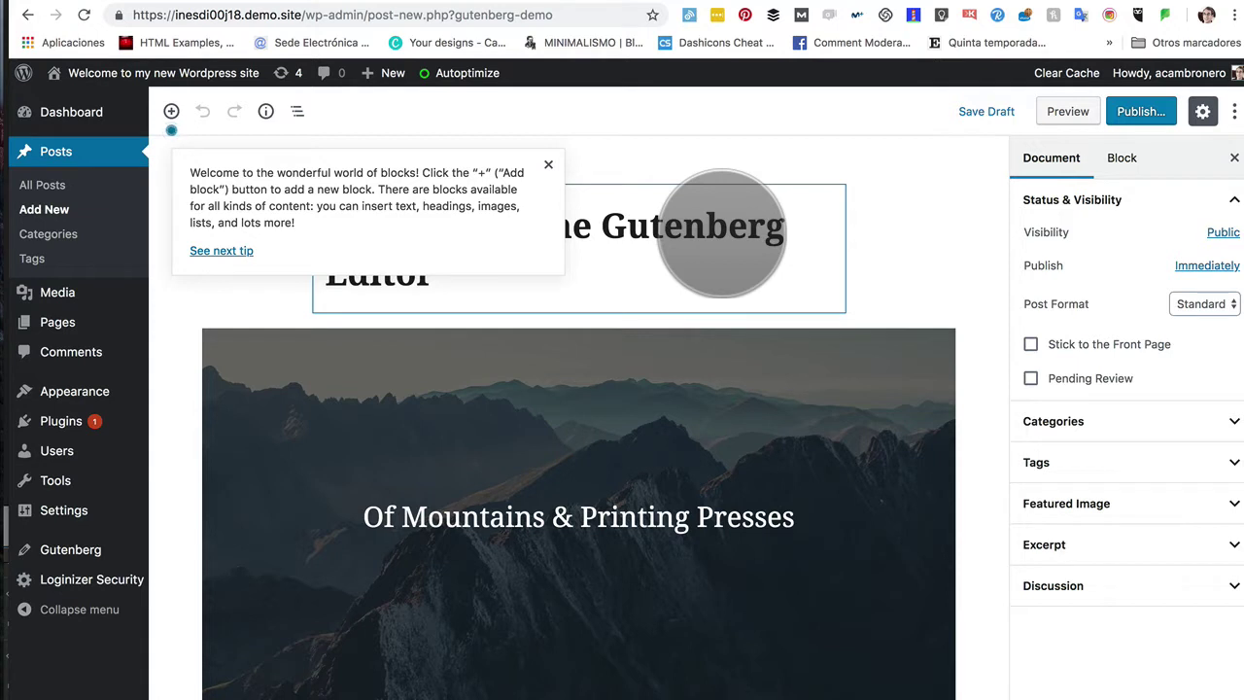
pyautogui.click(193, 437)
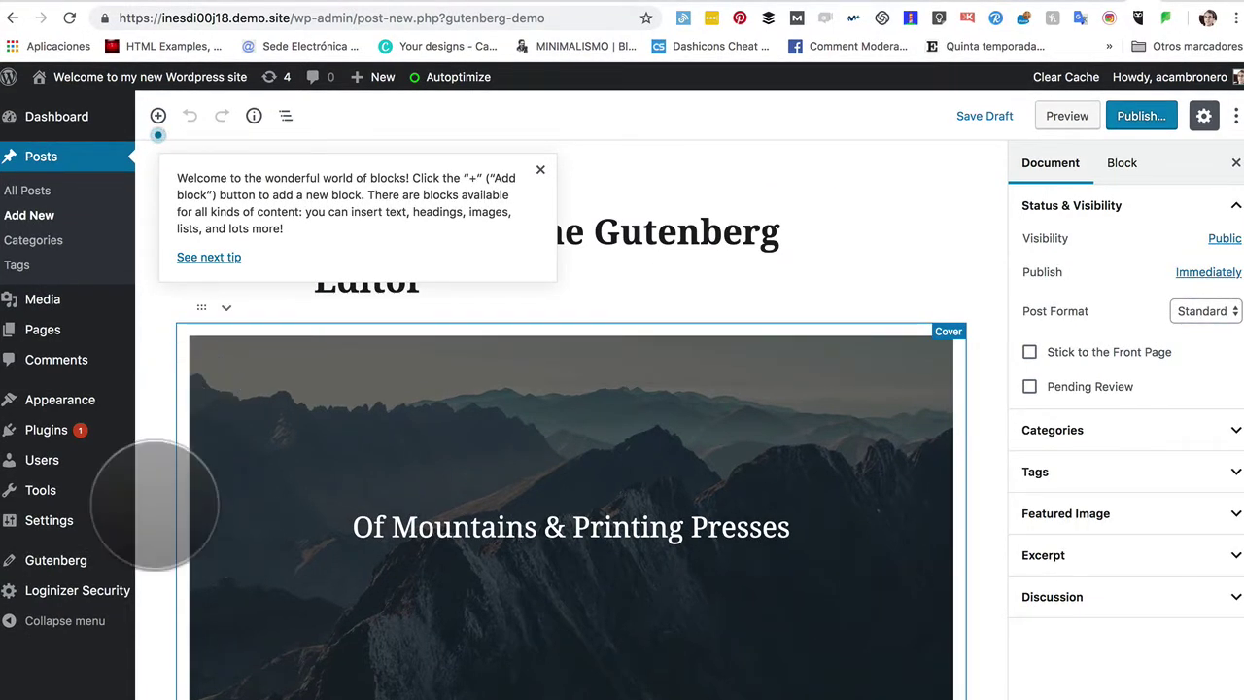
pyautogui.moveTo(58, 563)
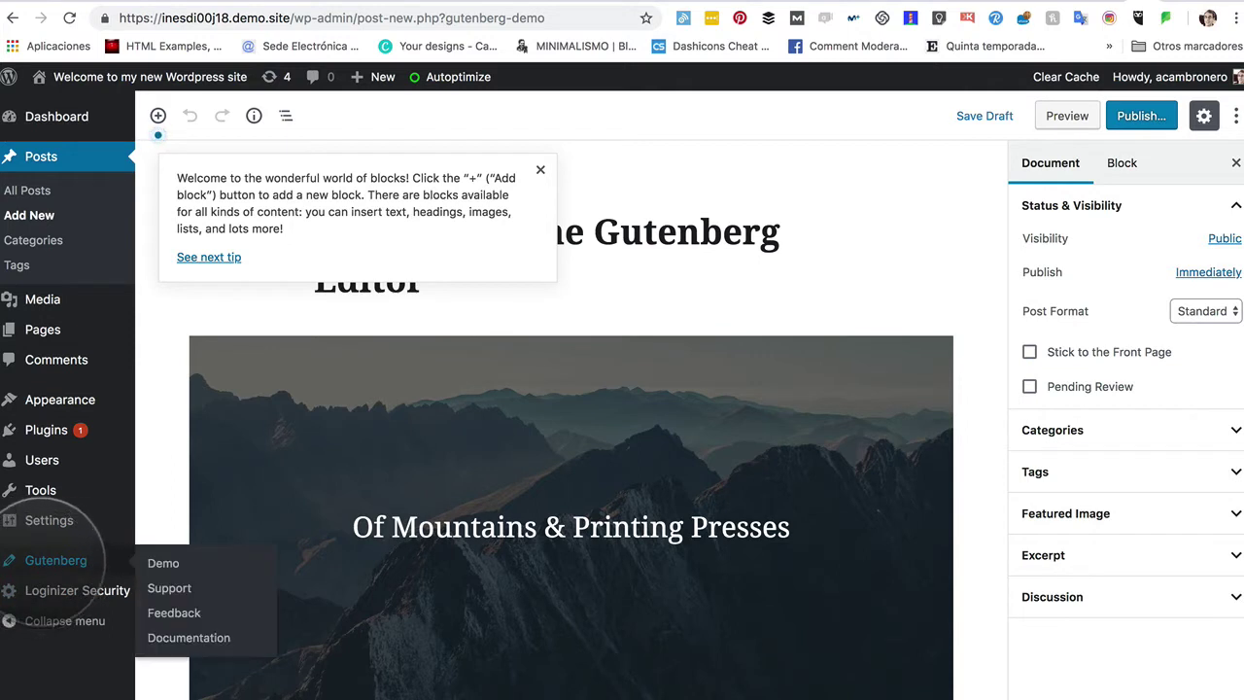
pyautogui.moveTo(54, 524)
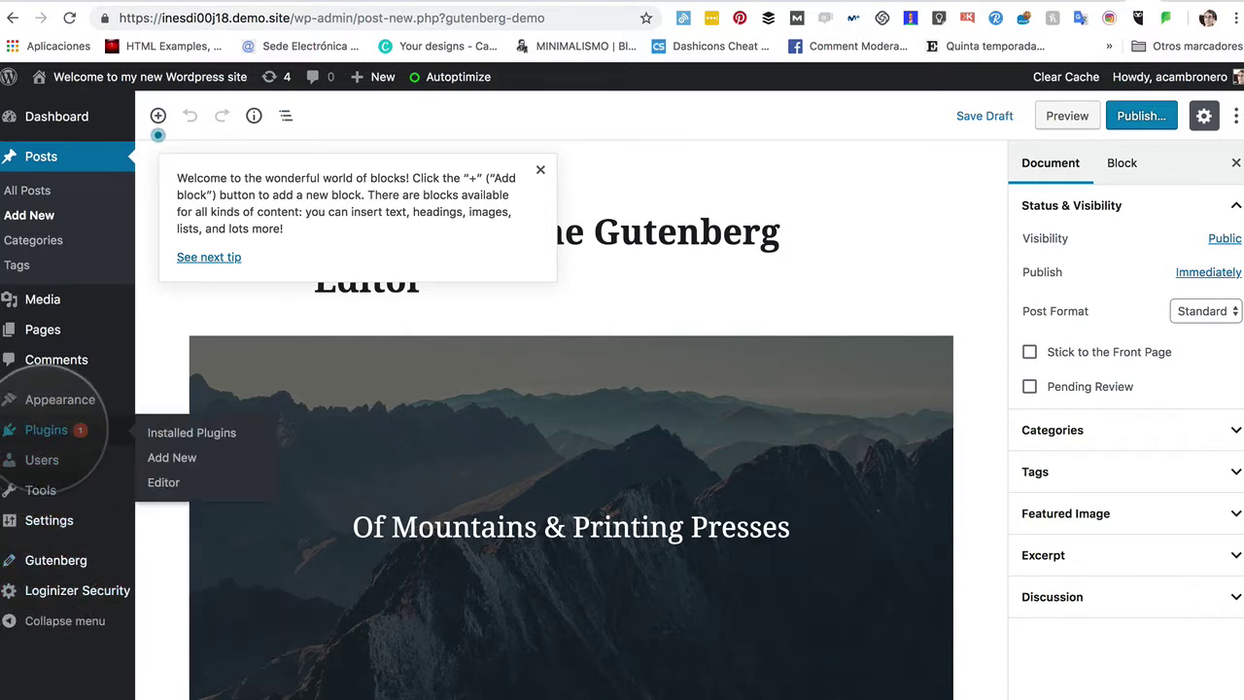
pyautogui.moveTo(102, 494)
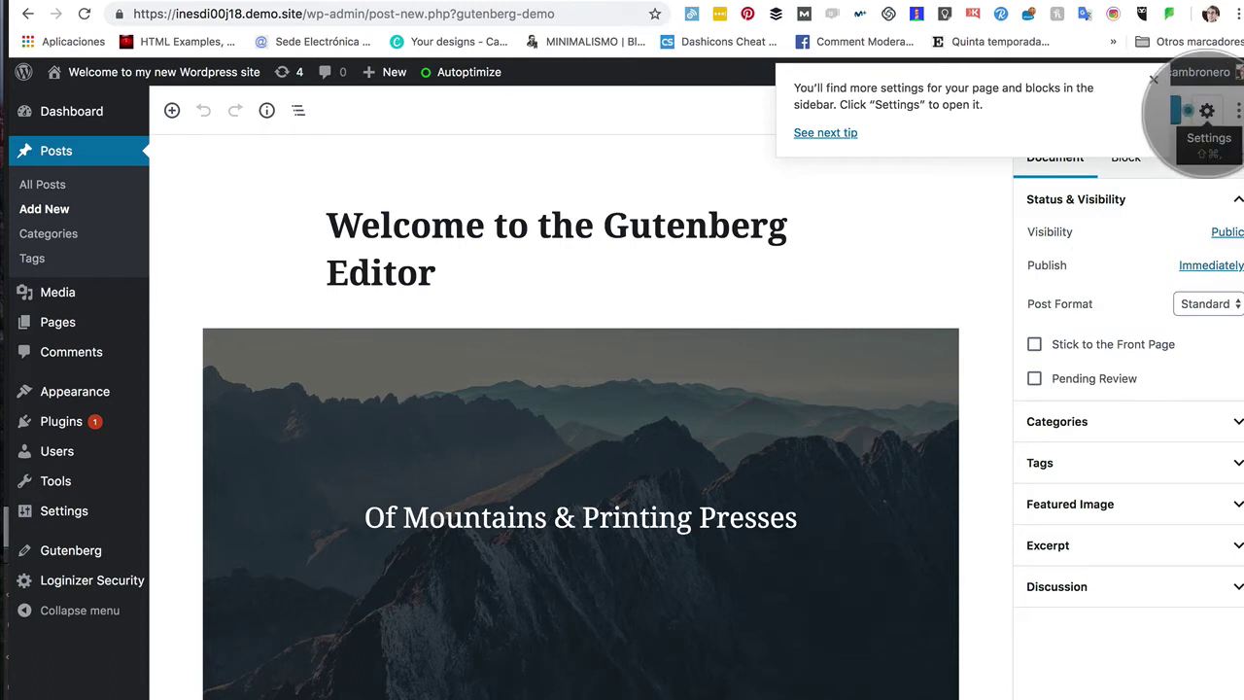
# Hide and reshow the settings sidebar, and go through the remaining editor tips
pyautogui.click(1206, 111)
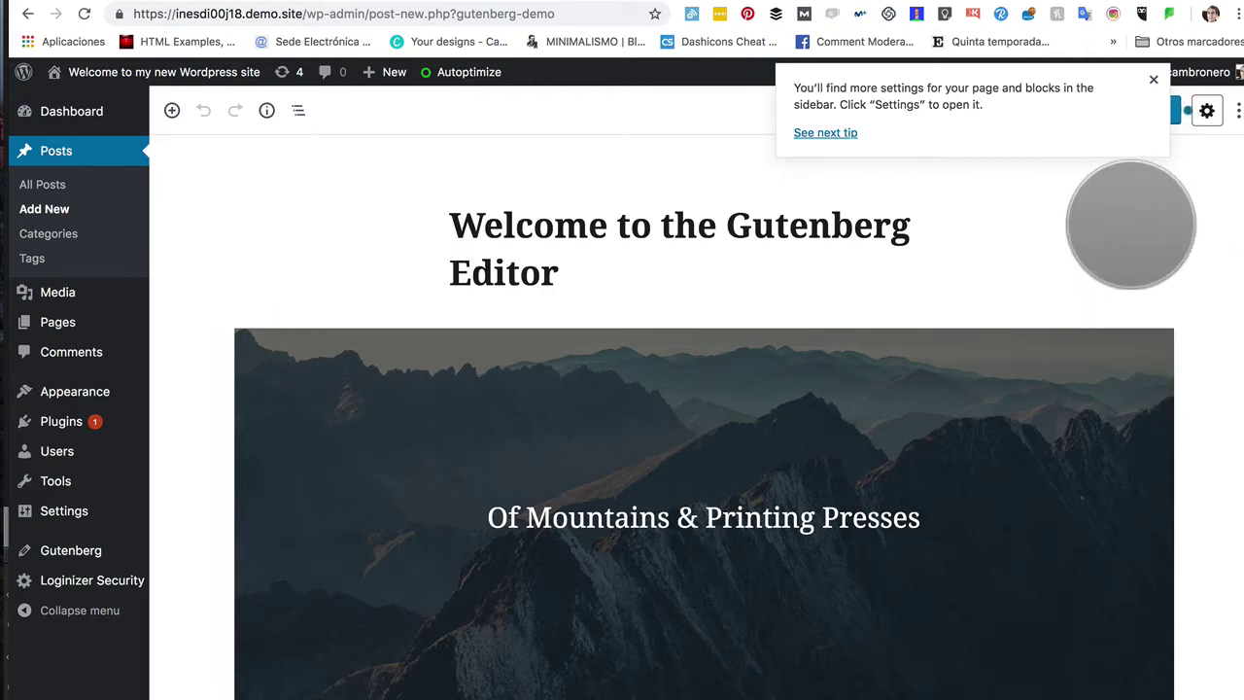
pyautogui.click(1207, 111)
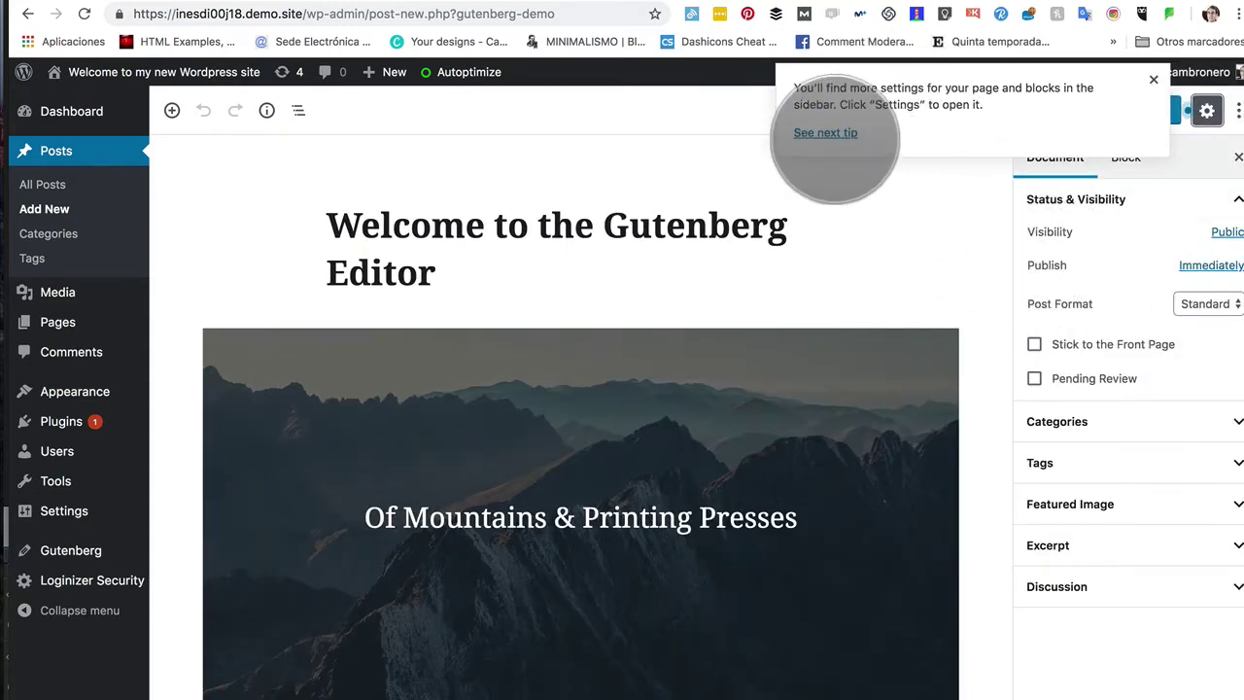
pyautogui.click(829, 133)
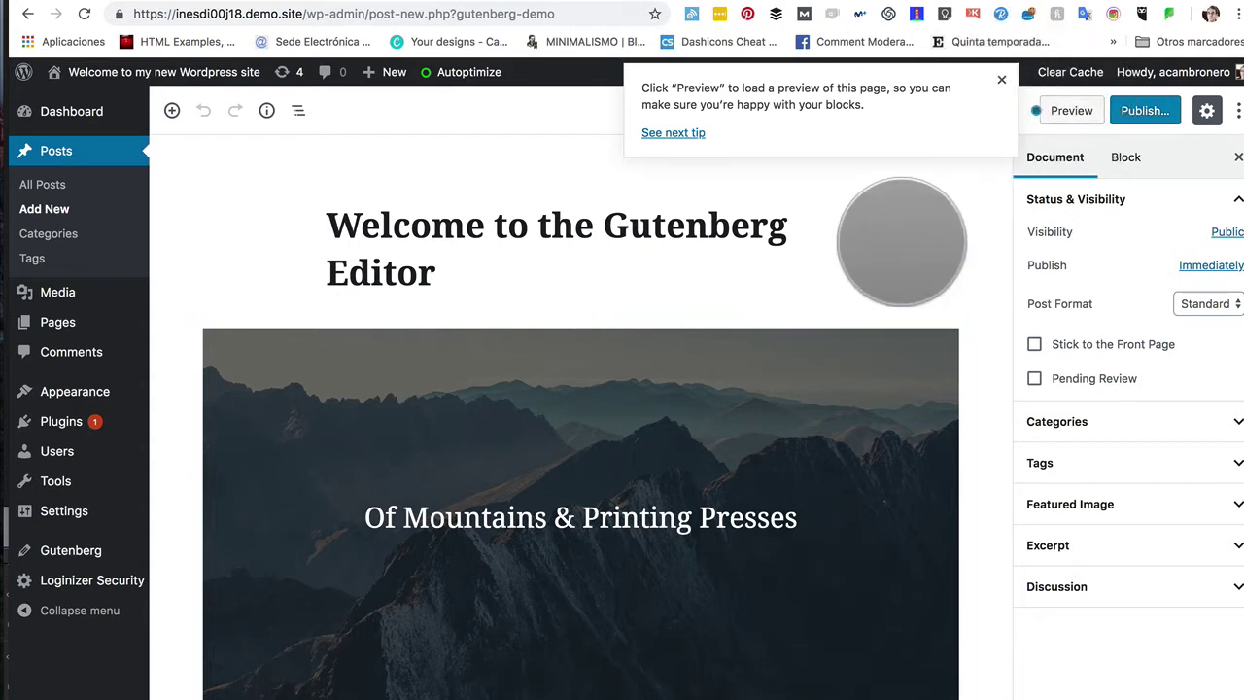
pyautogui.click(673, 133)
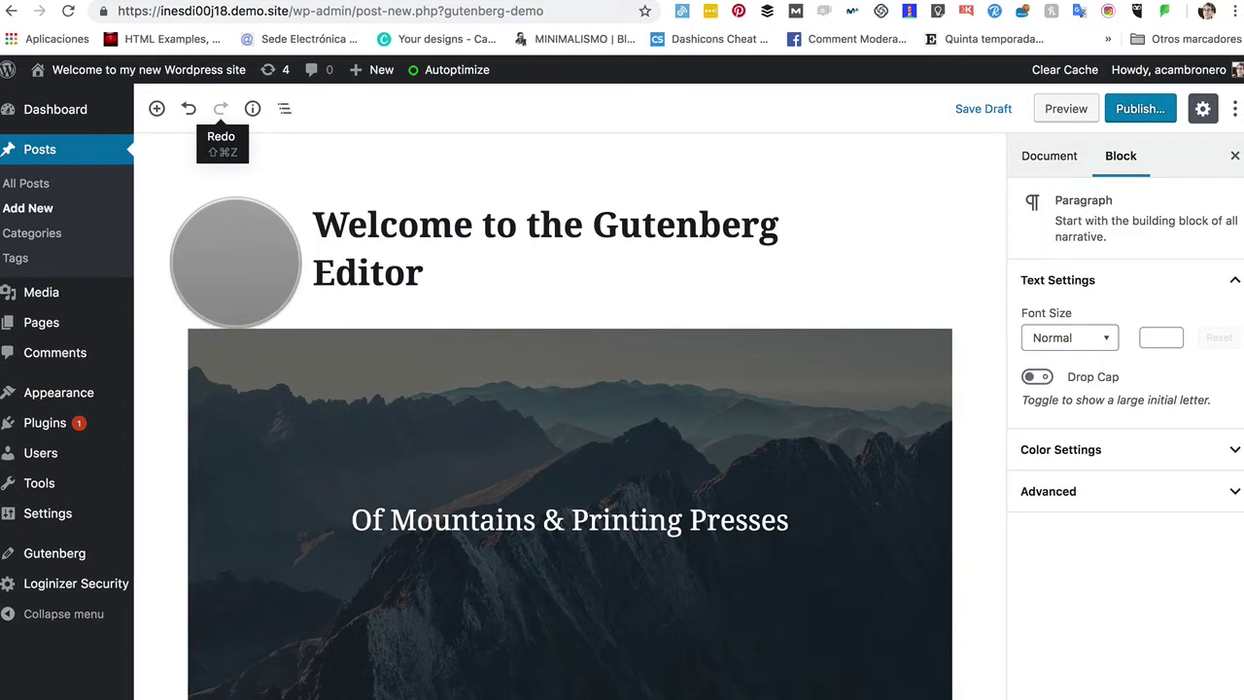
# Look through the demo post from the cover past the headings, lists and full-width image, and return to its title
pyautogui.moveTo(64, 555)
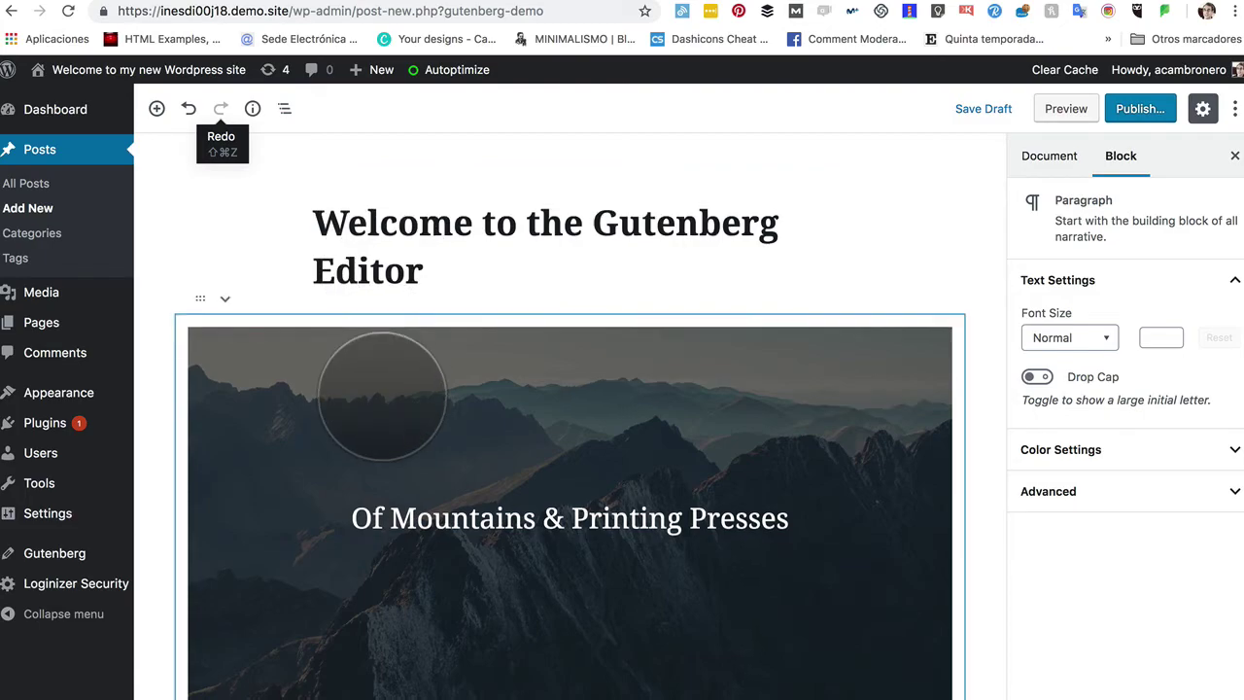
pyautogui.scroll(-10, 383, 389)
pyautogui.scroll(-8, 417, 399)
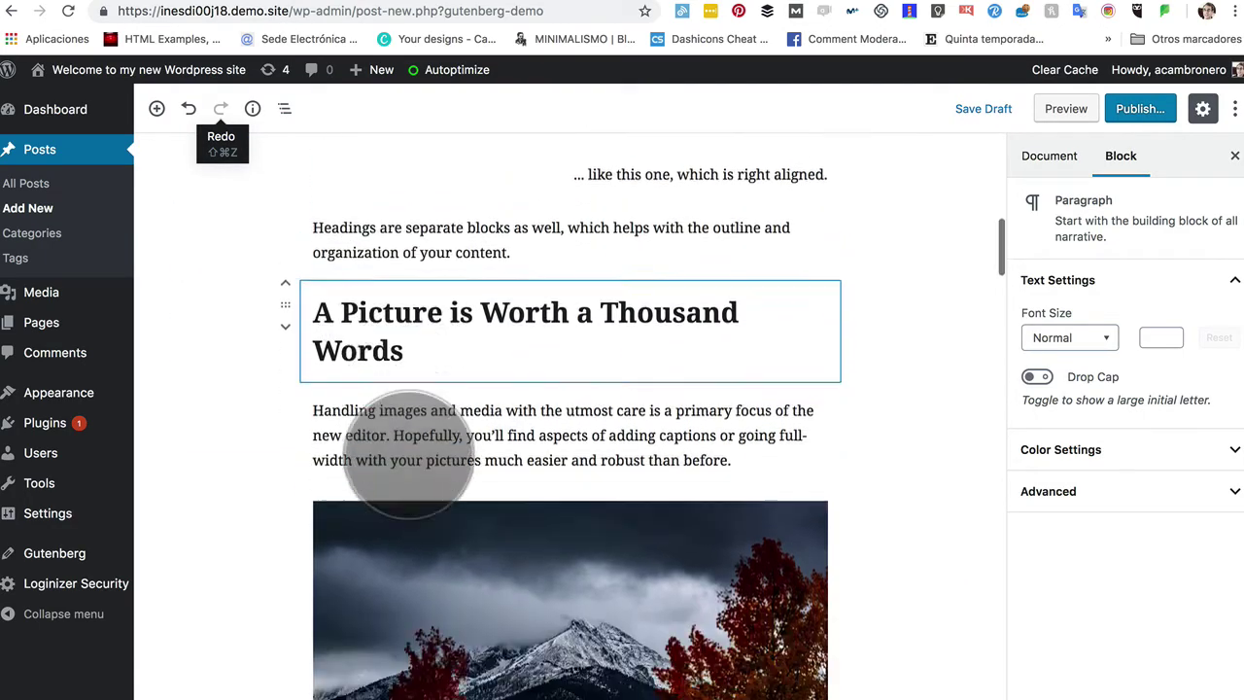
pyautogui.scroll(-6, 389, 457)
pyautogui.scroll(-15, 391, 459)
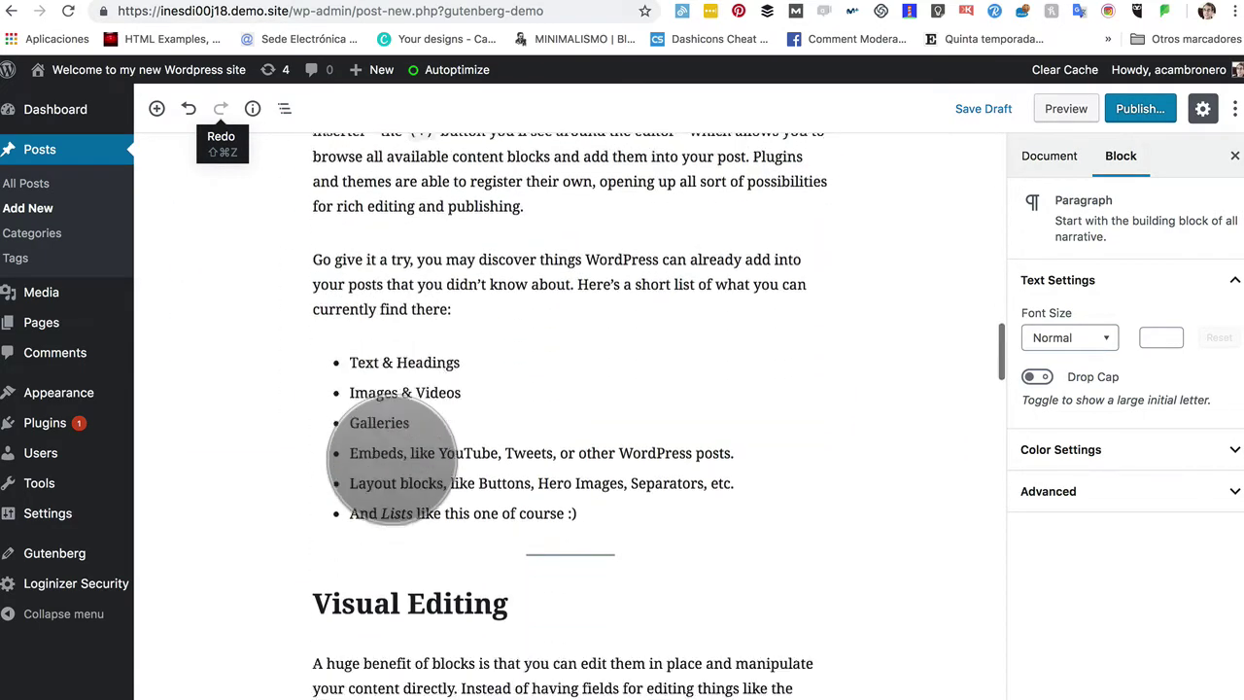
pyautogui.scroll(-8, 392, 458)
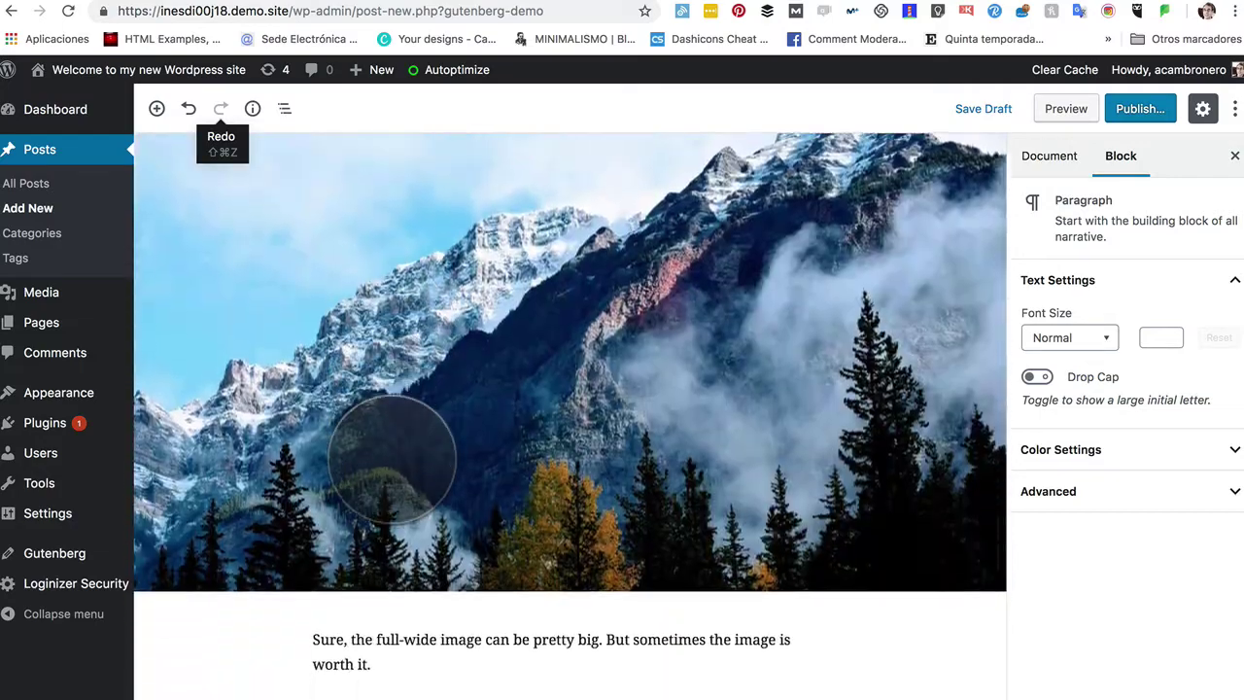
pyautogui.scroll(20, 389, 438)
pyautogui.scroll(15, 388, 457)
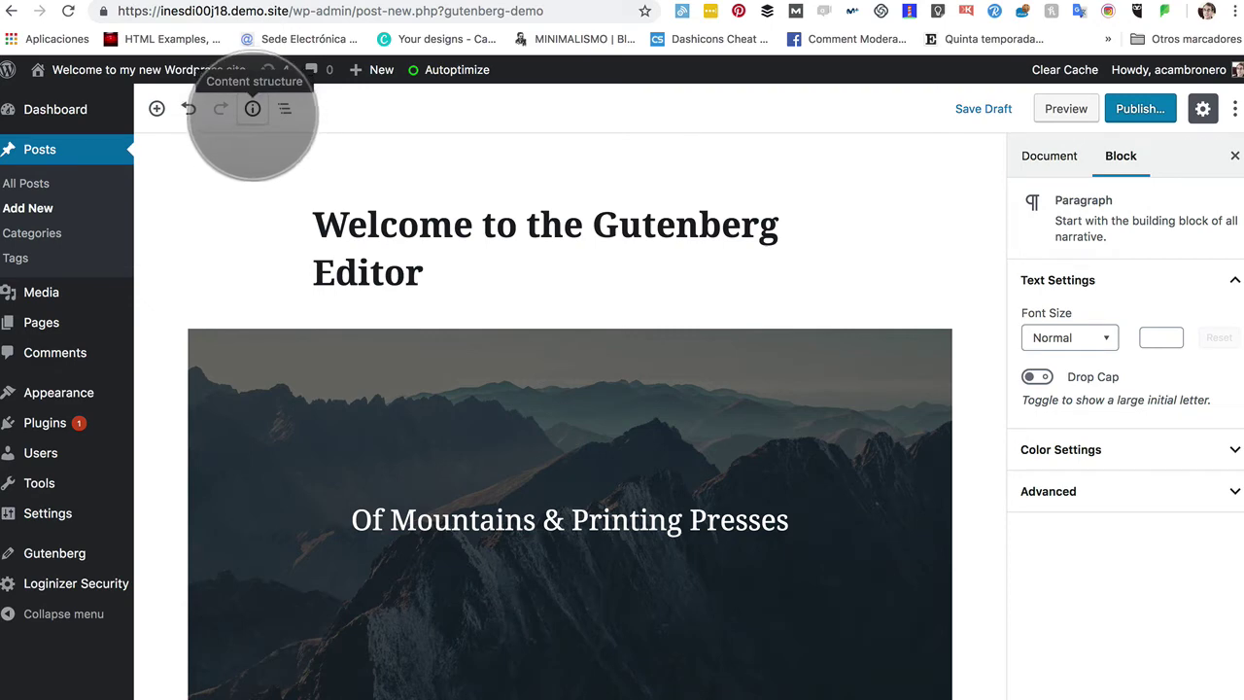
# View the post's content structure and use the block navigation list to jump to the Vimeo block
pyautogui.click(253, 109)
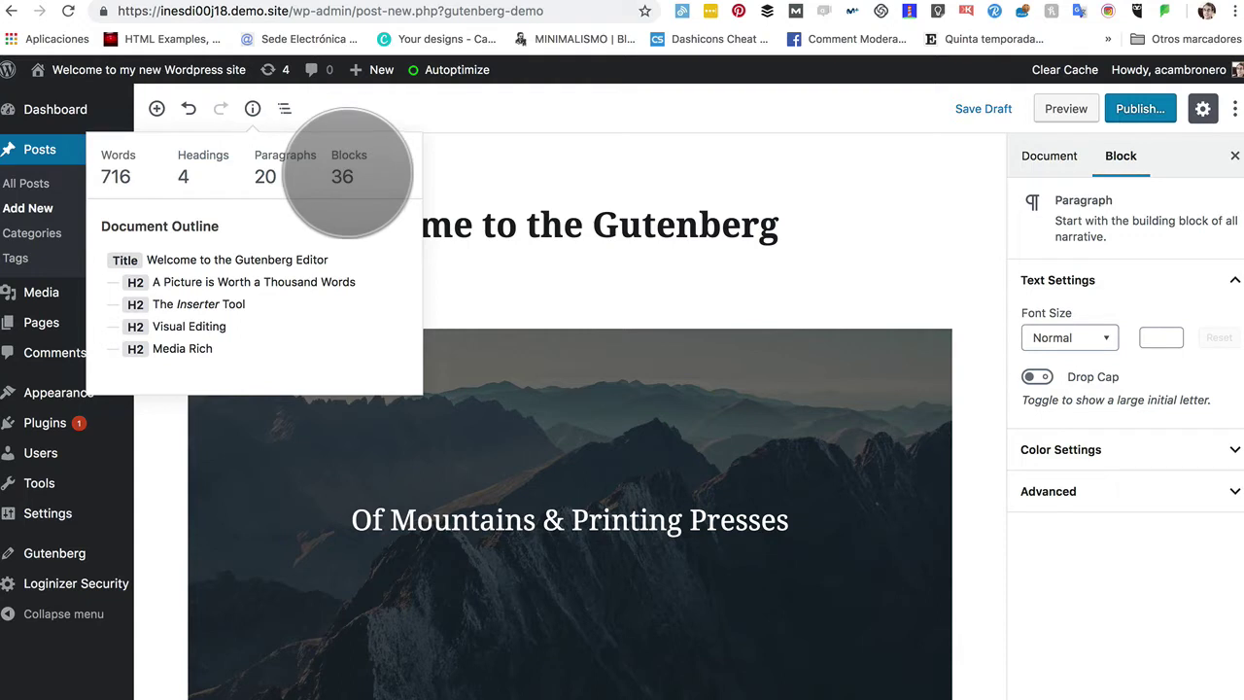
pyautogui.click(284, 108)
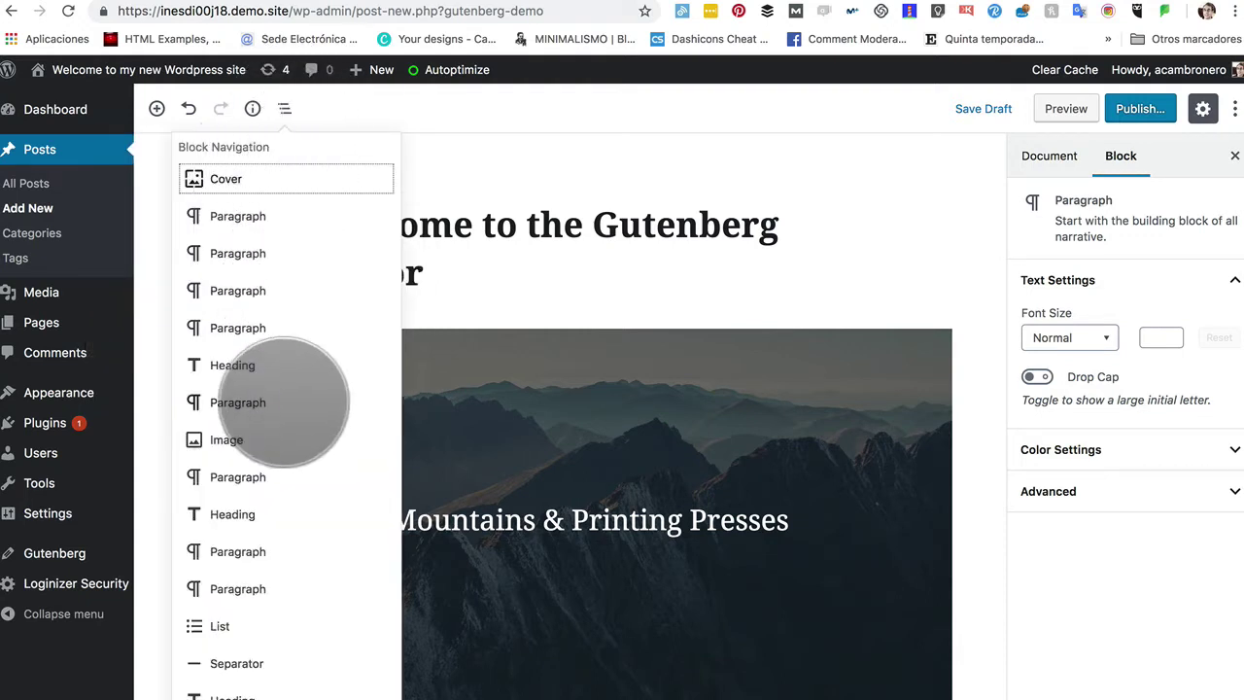
pyautogui.scroll(-10, 277, 513)
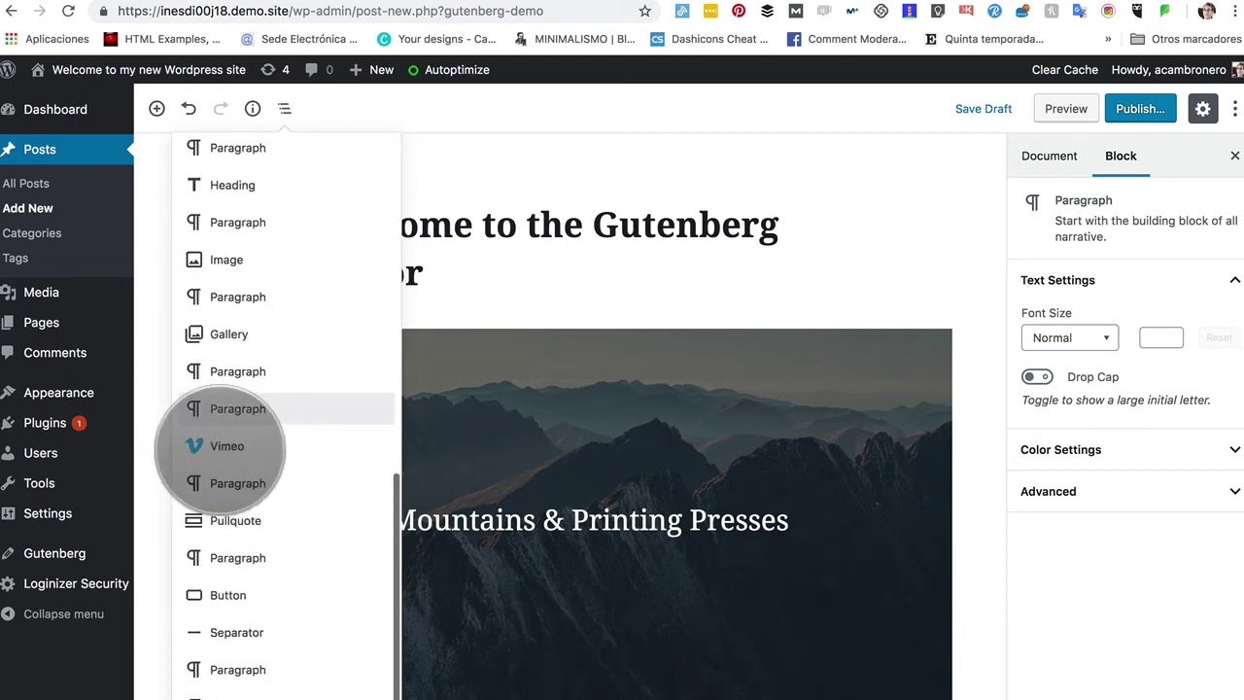
pyautogui.click(224, 446)
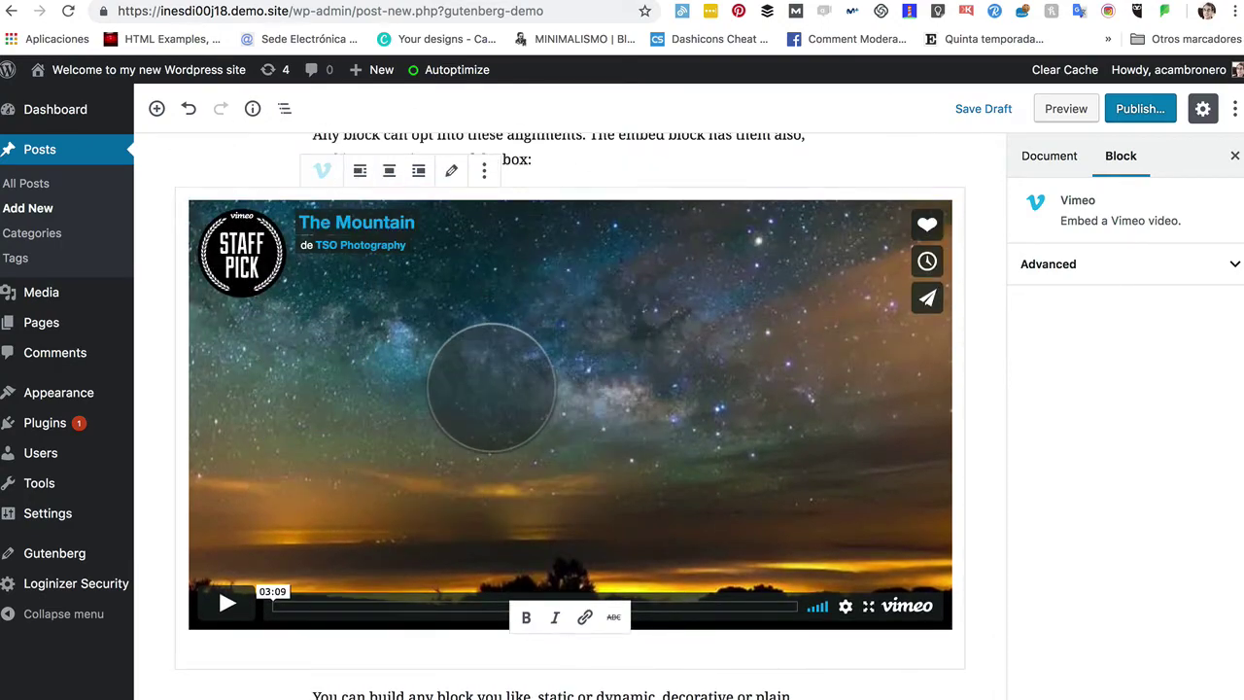
pyautogui.scroll(10, 491, 387)
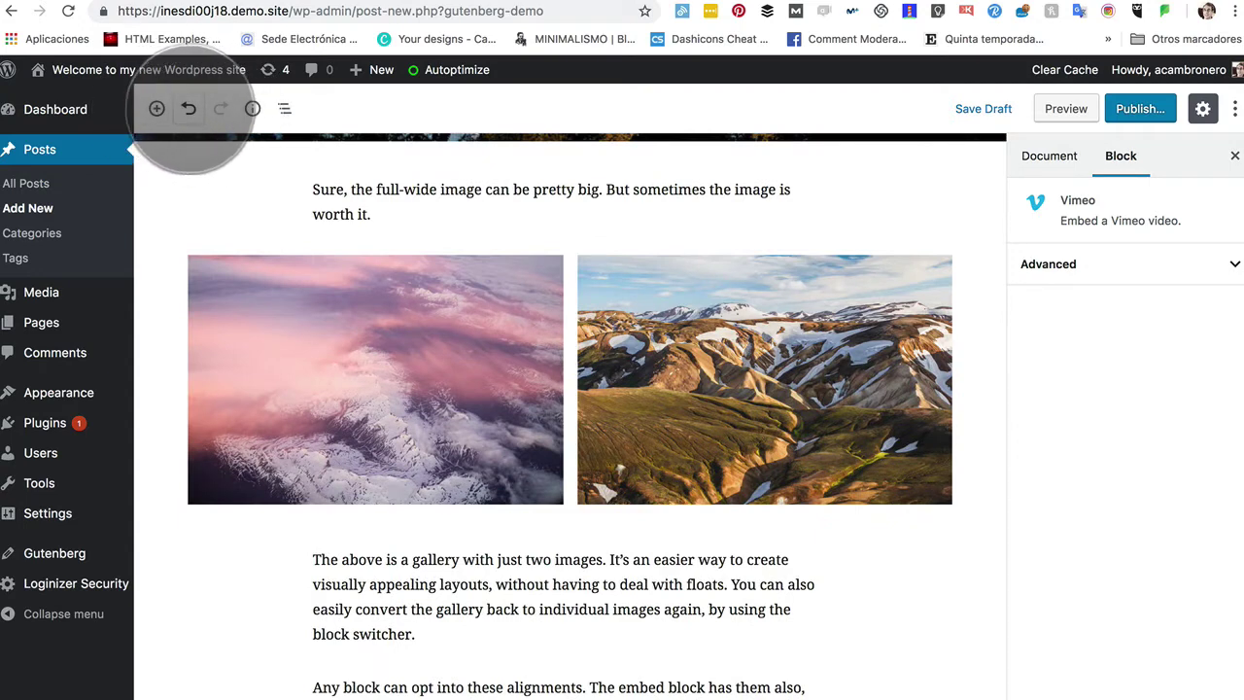
pyautogui.click(190, 109)
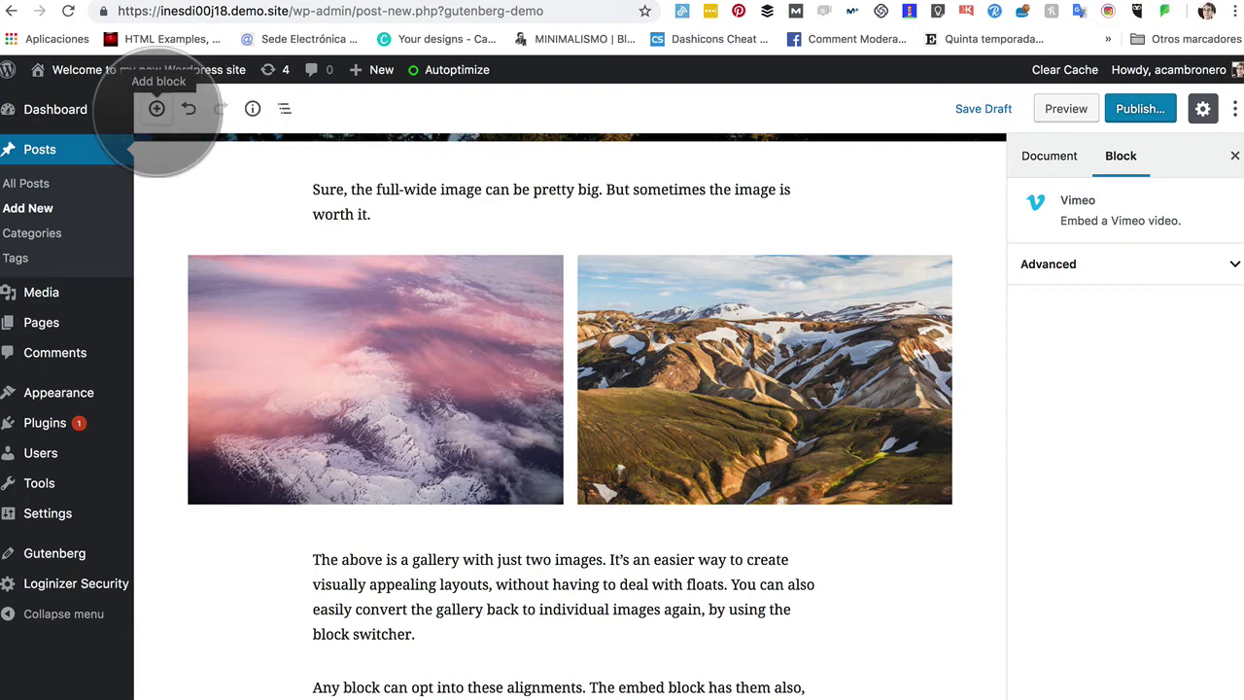
pyautogui.scroll(-10, 320, 278)
pyautogui.scroll(2, 320, 278)
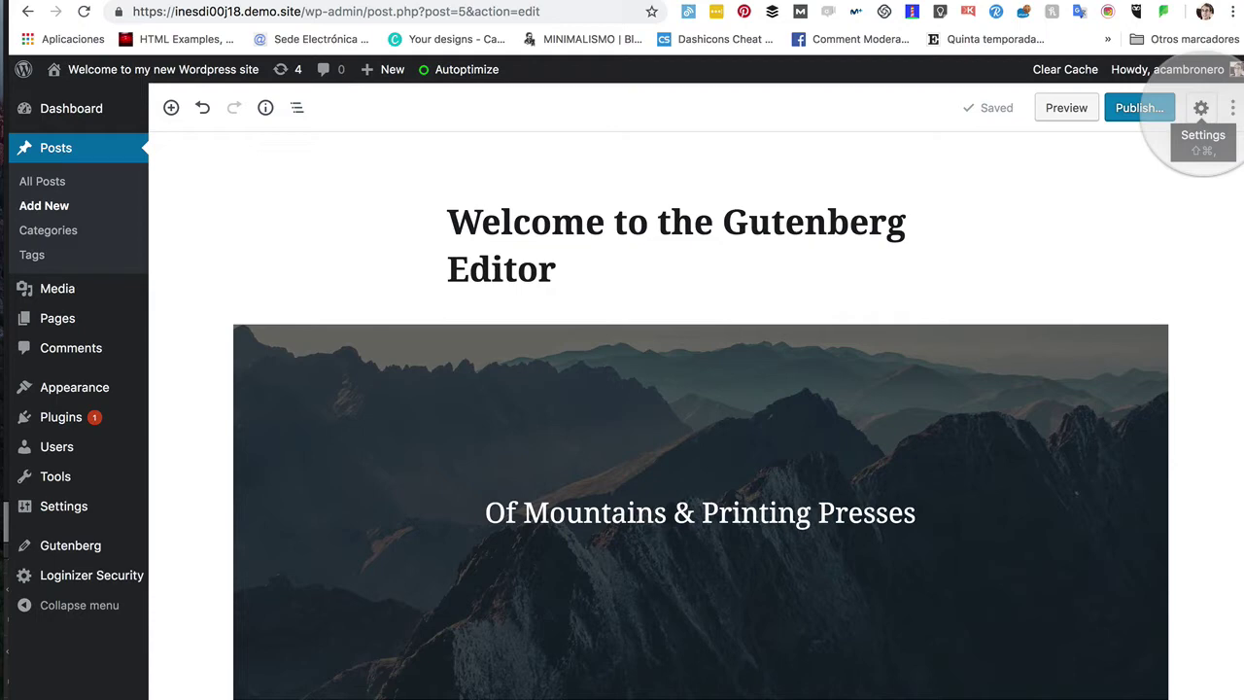
# Show the settings sidebar, compare the document and block settings, and select the cover block to view its options
pyautogui.click(1202, 108)
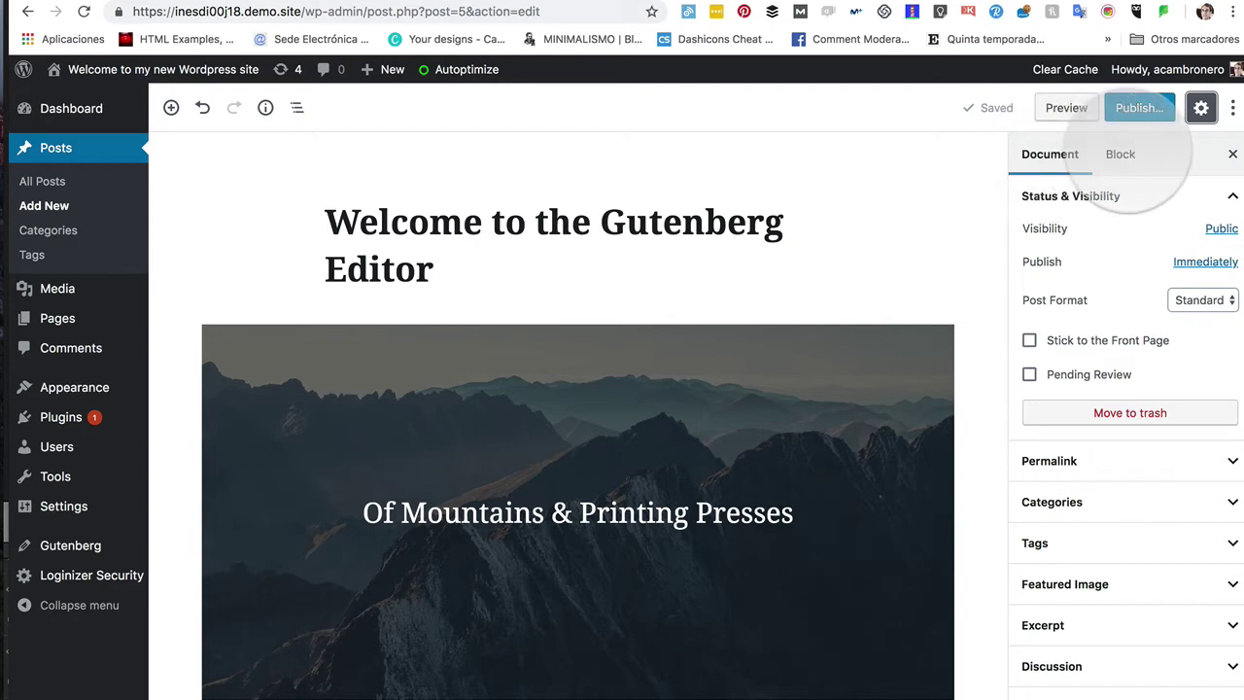
pyautogui.click(1120, 153)
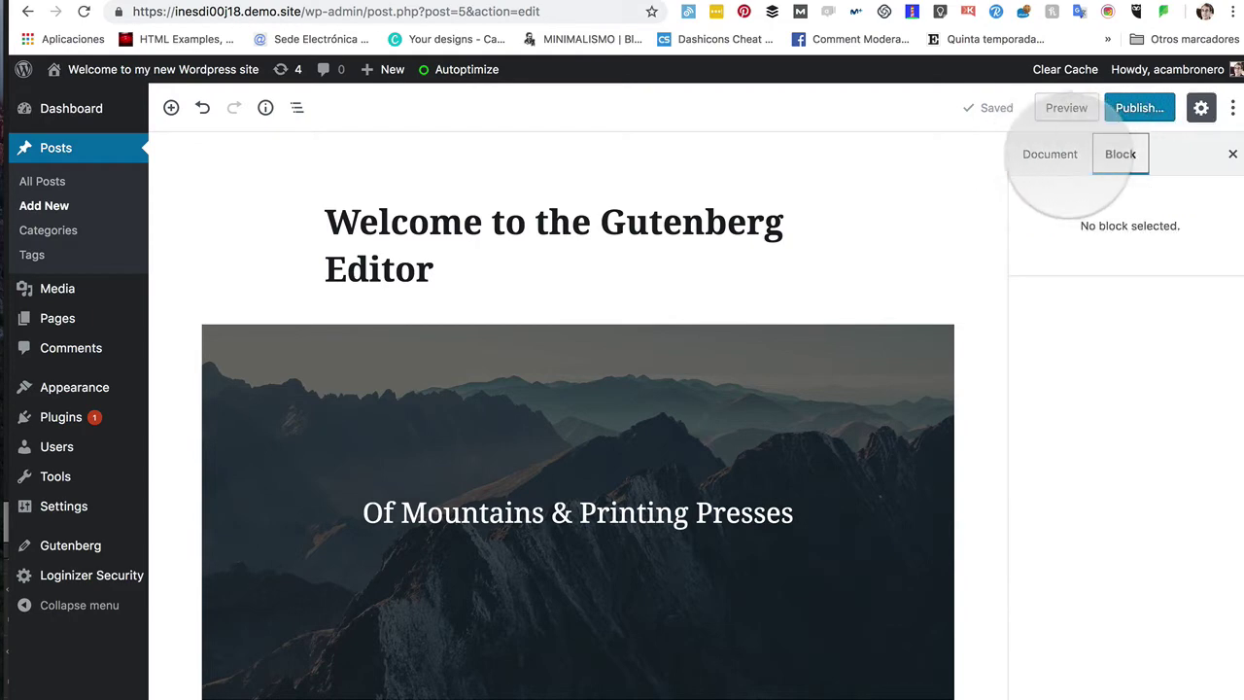
pyautogui.click(1057, 156)
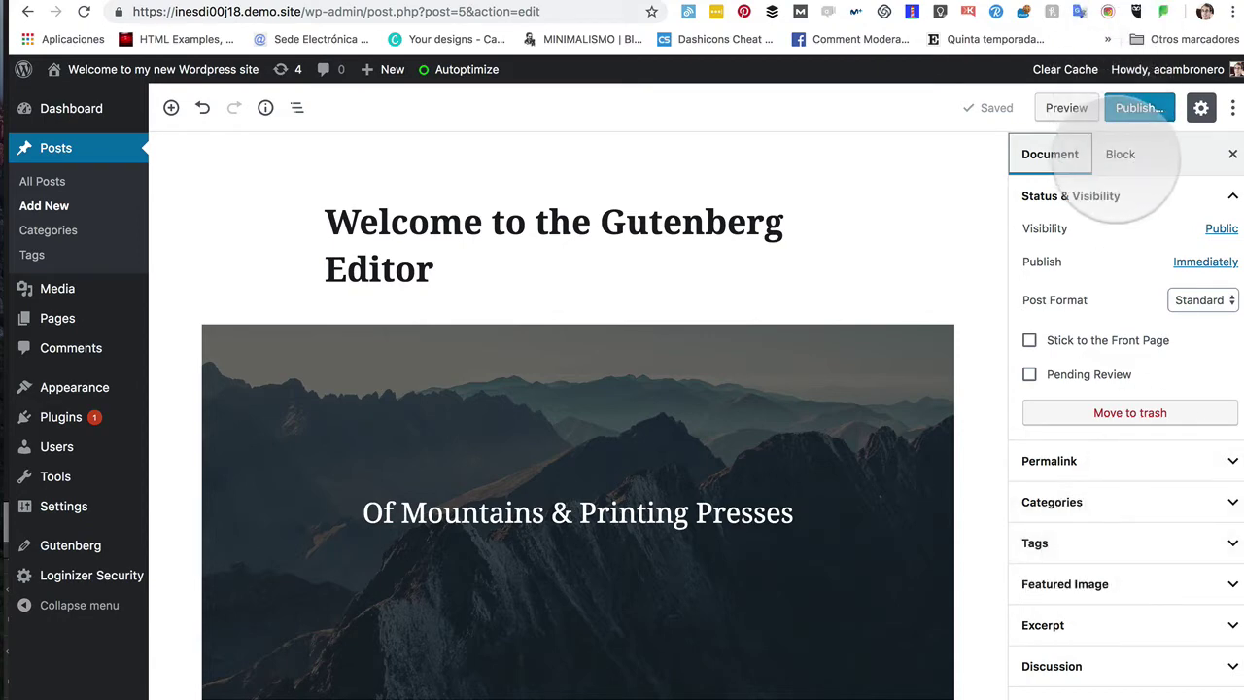
pyautogui.click(1120, 153)
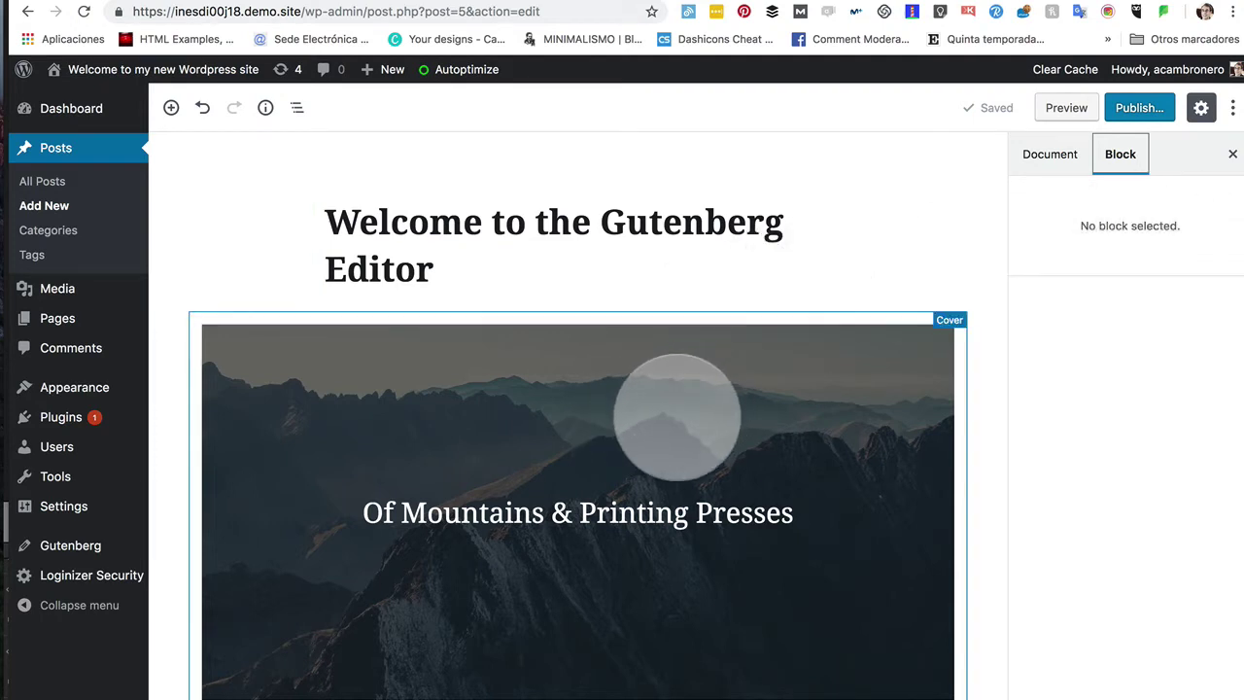
pyautogui.click(669, 408)
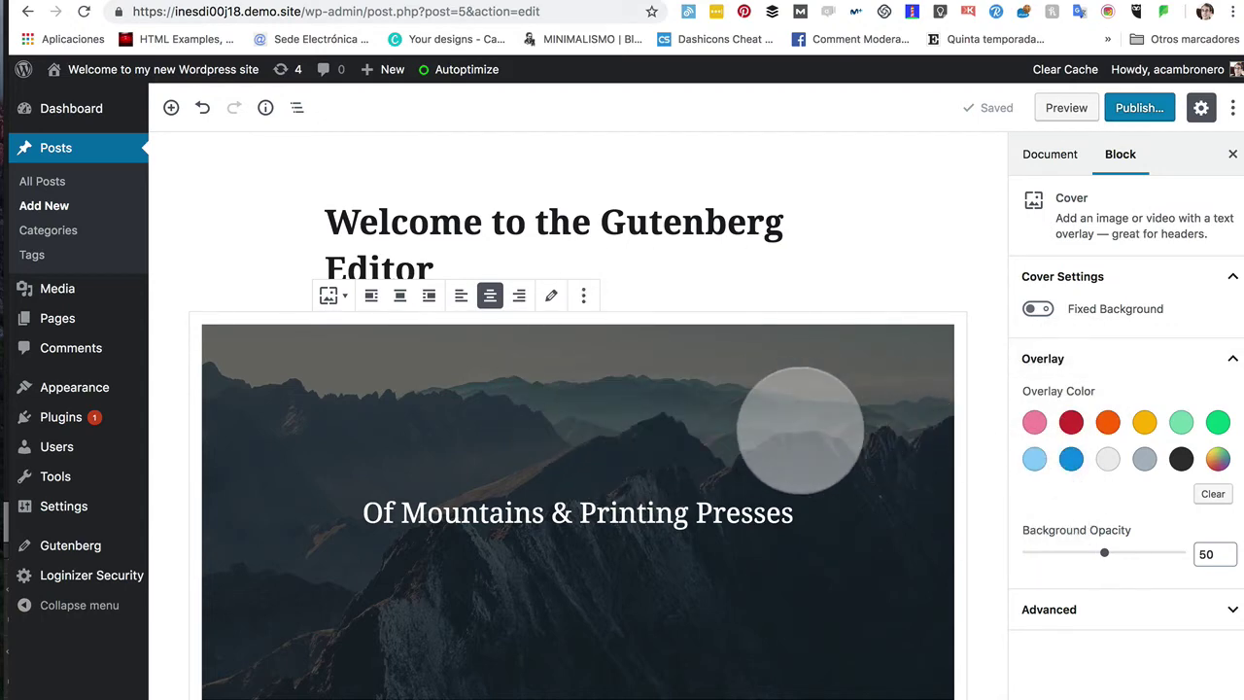
# Try an orange overlay colour on the cover block and undo it
pyautogui.scroll(-2, 800, 430)
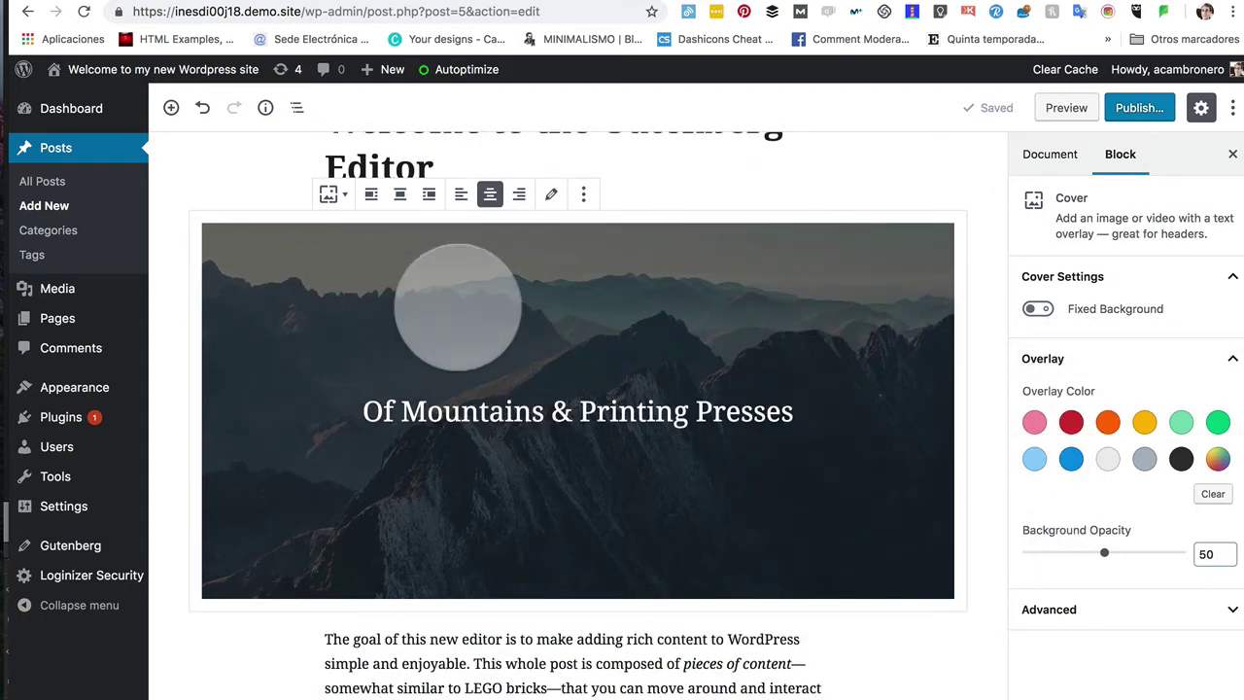
pyautogui.scroll(1, 457, 306)
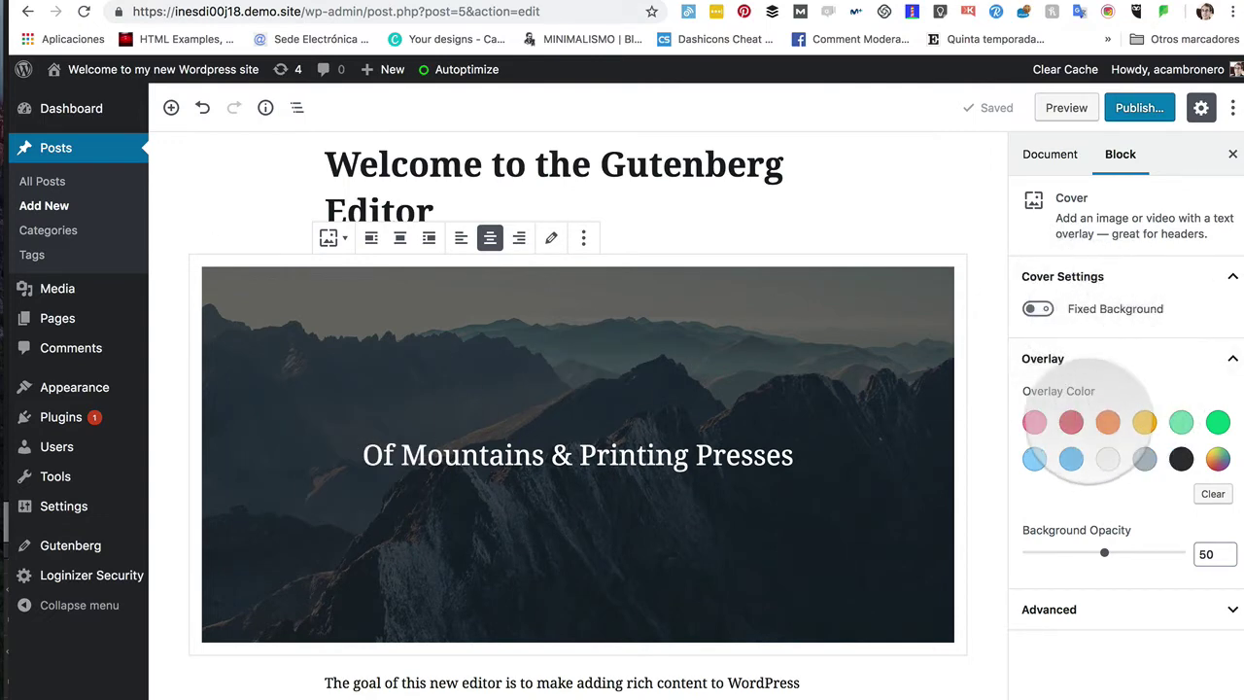
pyautogui.click(1108, 422)
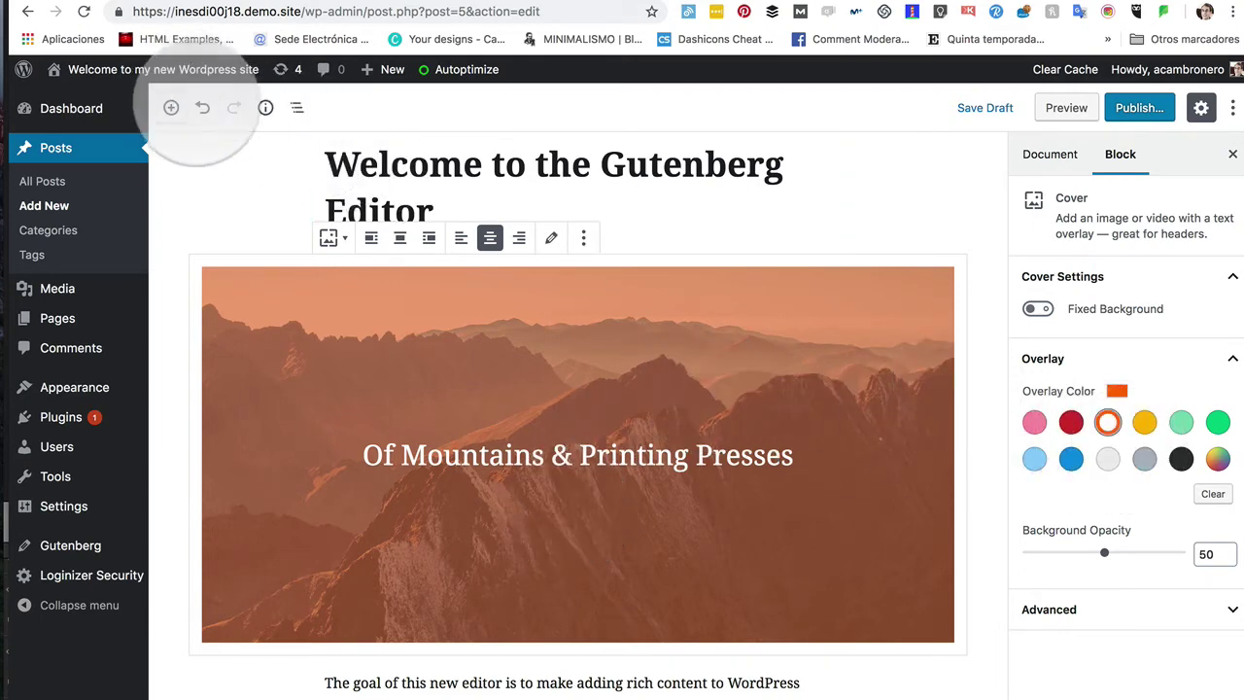
pyautogui.click(202, 107)
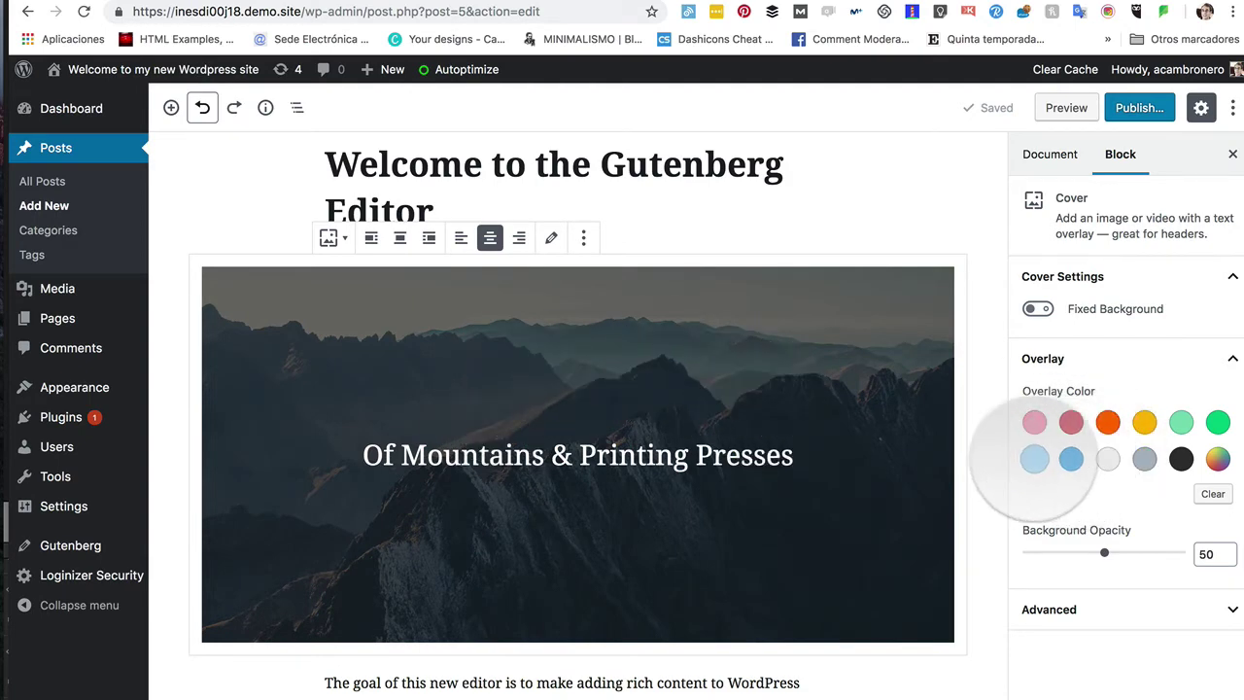
# Try a light blue overlay on the cover block, look at the custom colour picker, and undo the overlay
pyautogui.click(1034, 458)
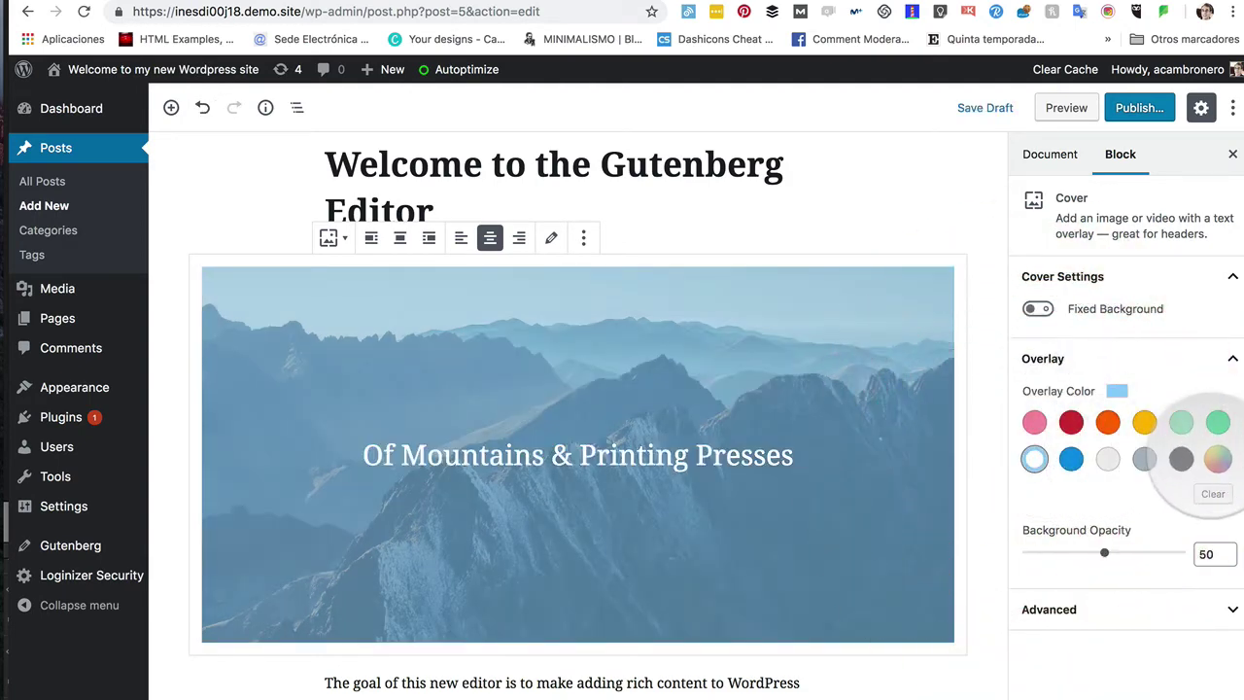
pyautogui.click(1216, 458)
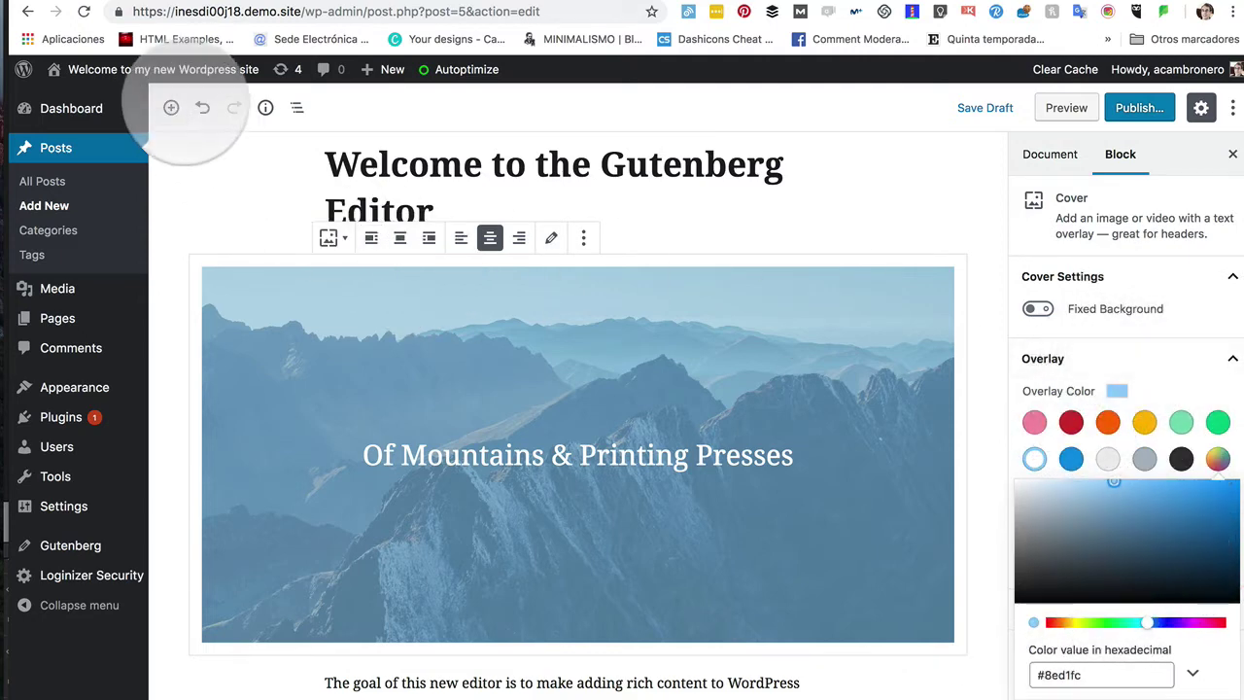
pyautogui.click(202, 107)
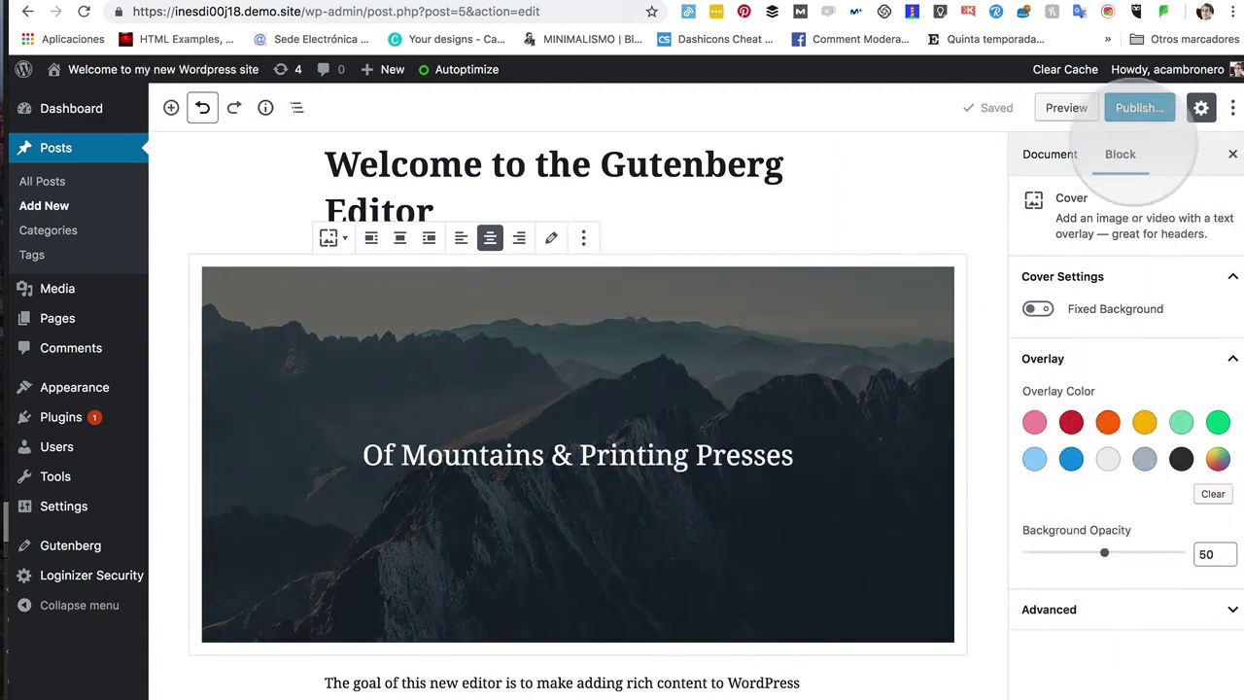
# Select the first paragraph below the cover image to view its text and colour settings
pyautogui.scroll(-3, 729, 400)
pyautogui.scroll(-2, 729, 401)
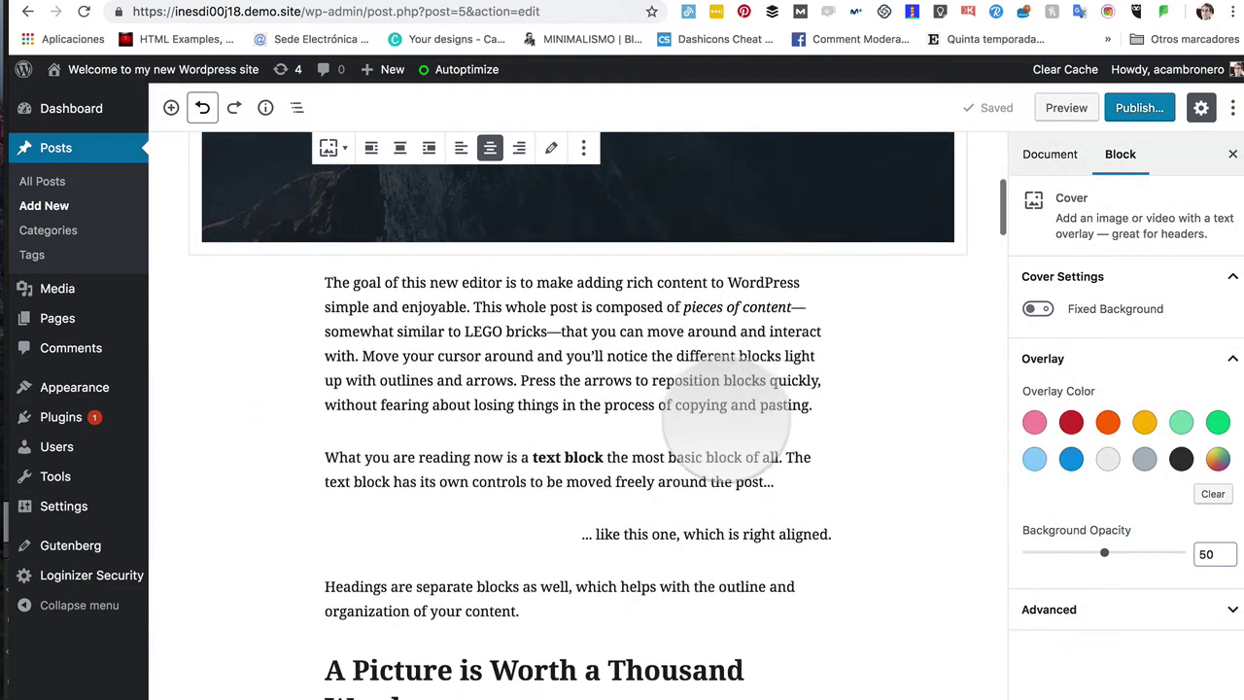
pyautogui.click(719, 350)
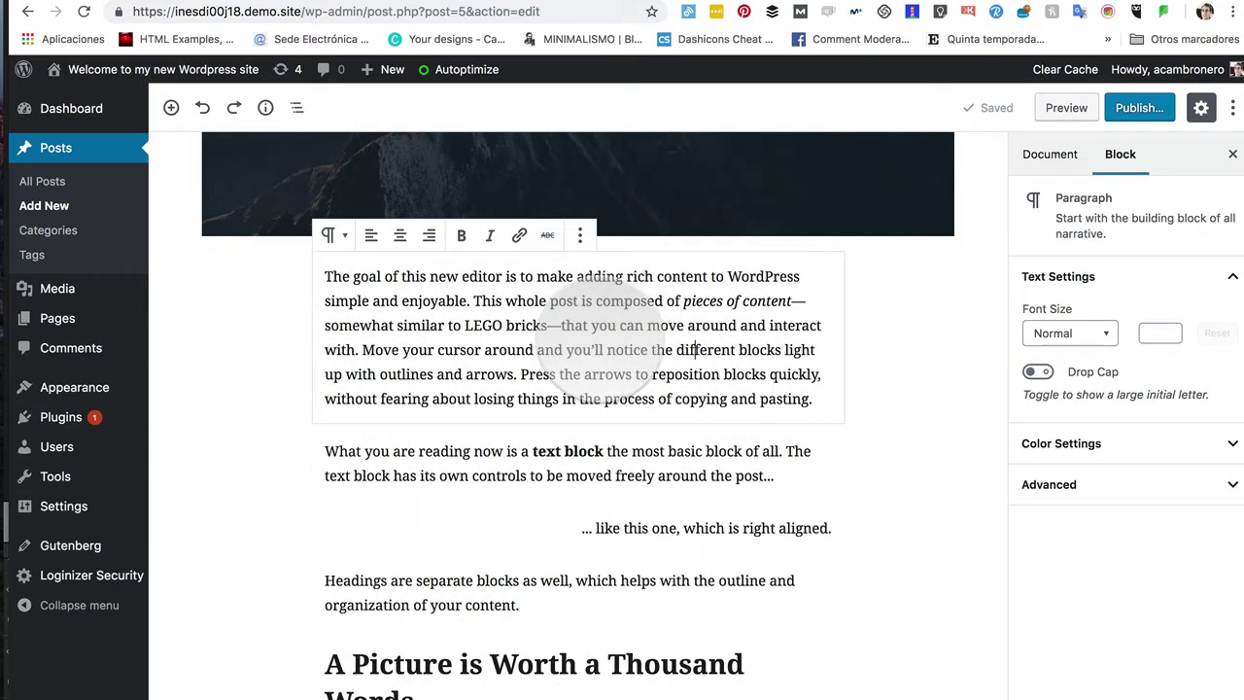
pyautogui.scroll(1, 409, 379)
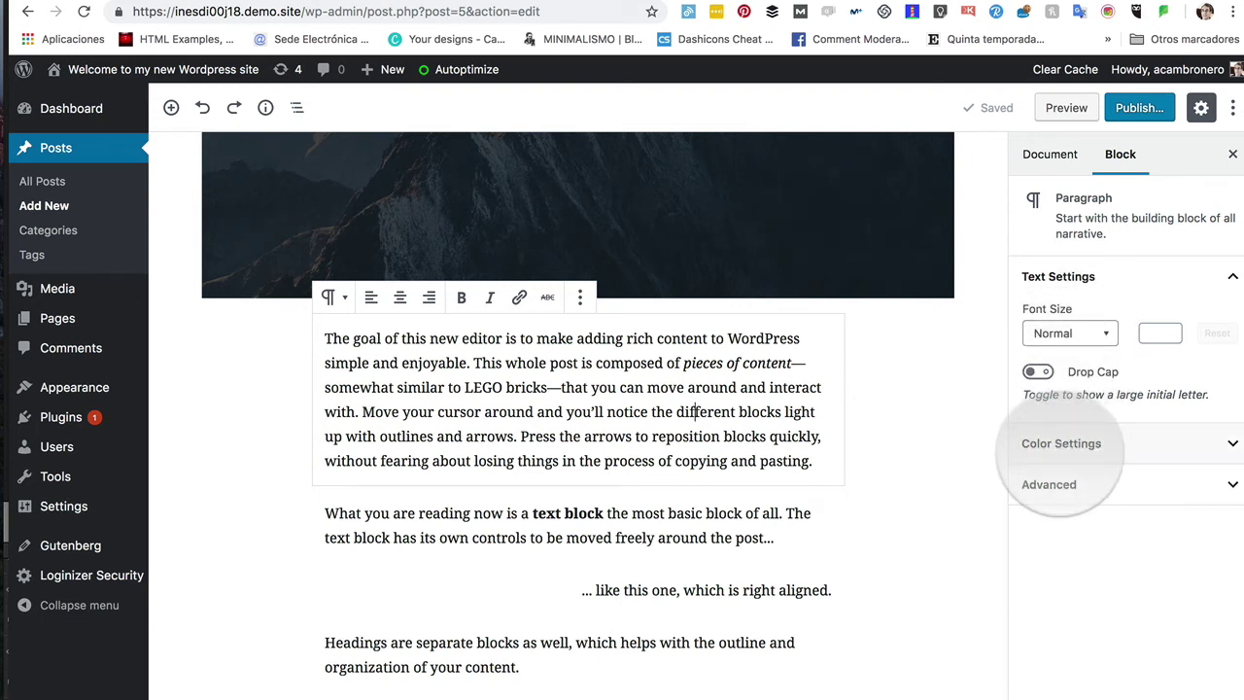
# Show the paragraph's advanced settings and select the heading "A Picture is Worth a Thousand Words" to view its block settings
pyautogui.click(1081, 484)
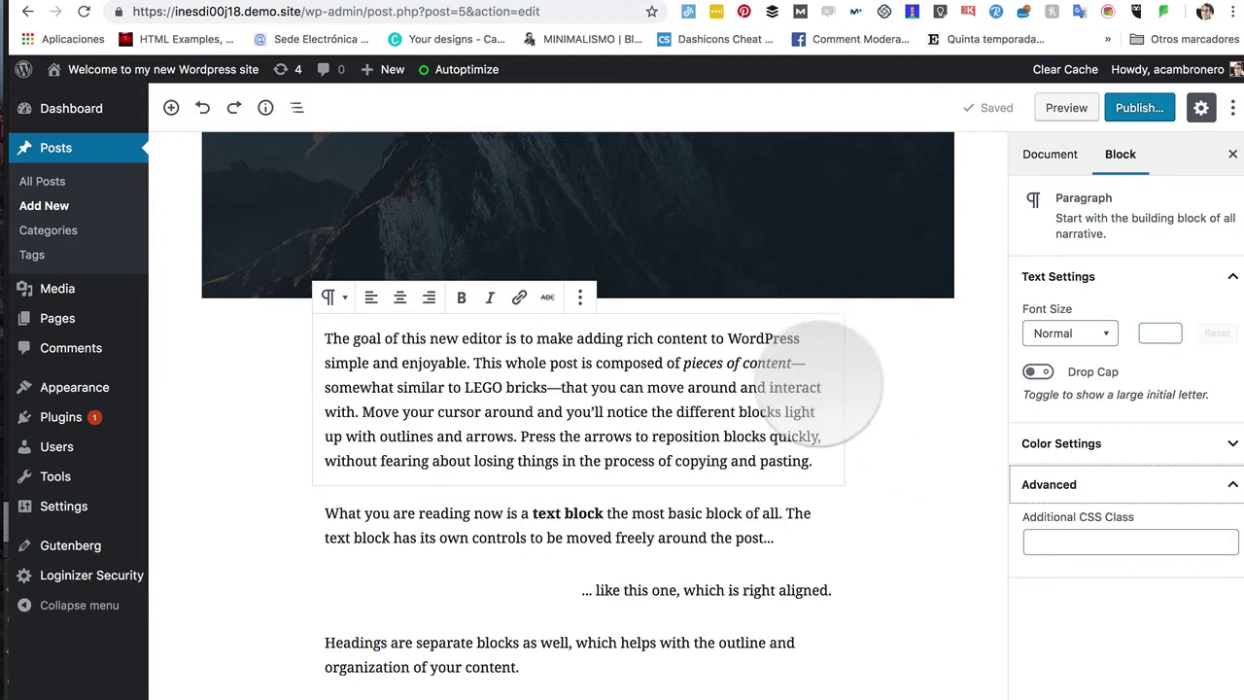
pyautogui.scroll(-5, 768, 369)
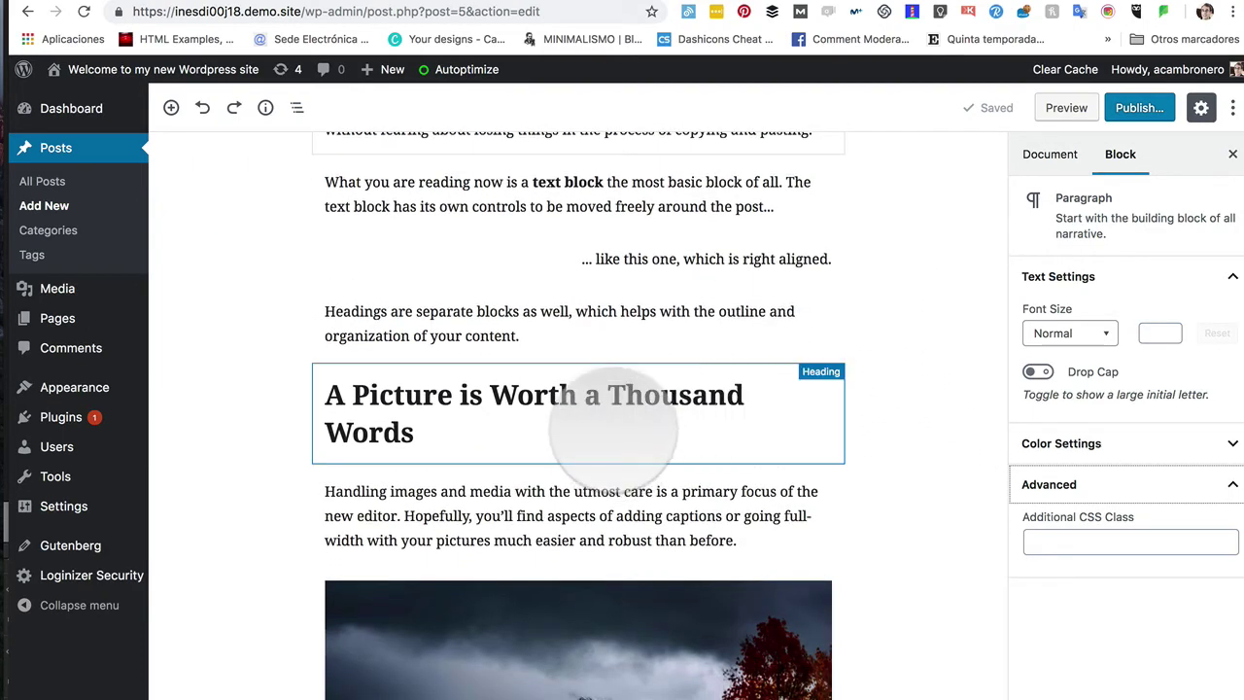
pyautogui.click(614, 435)
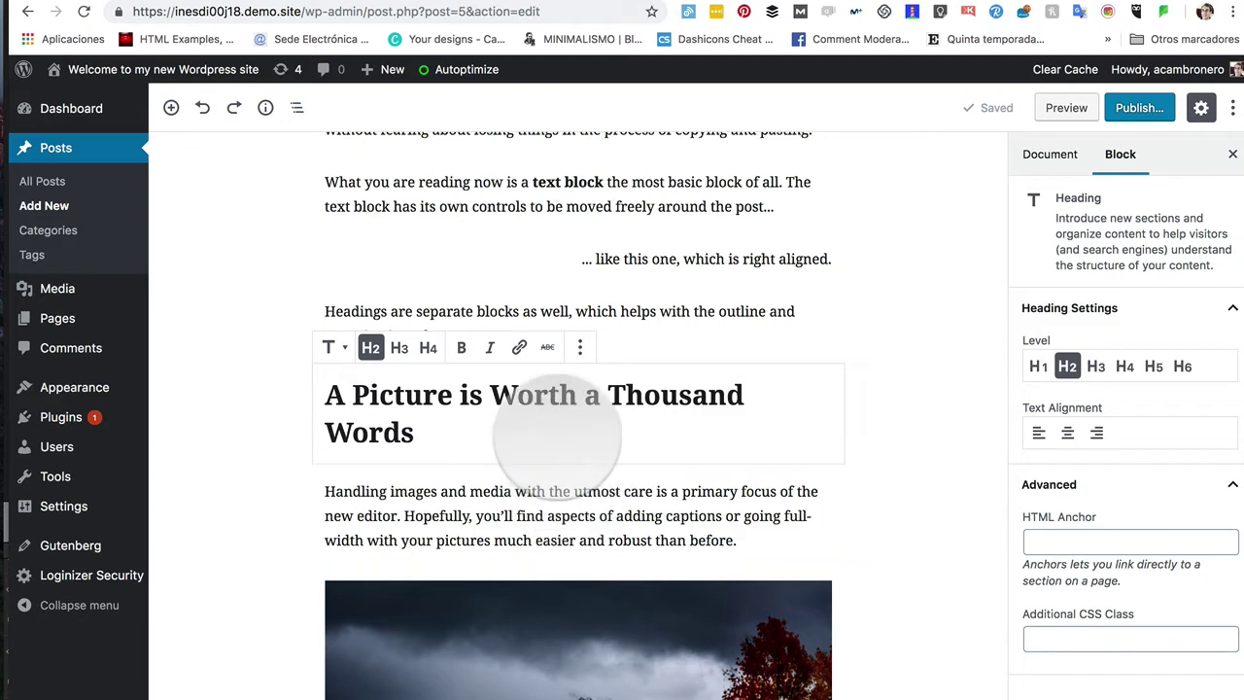
pyautogui.scroll(1, 257, 452)
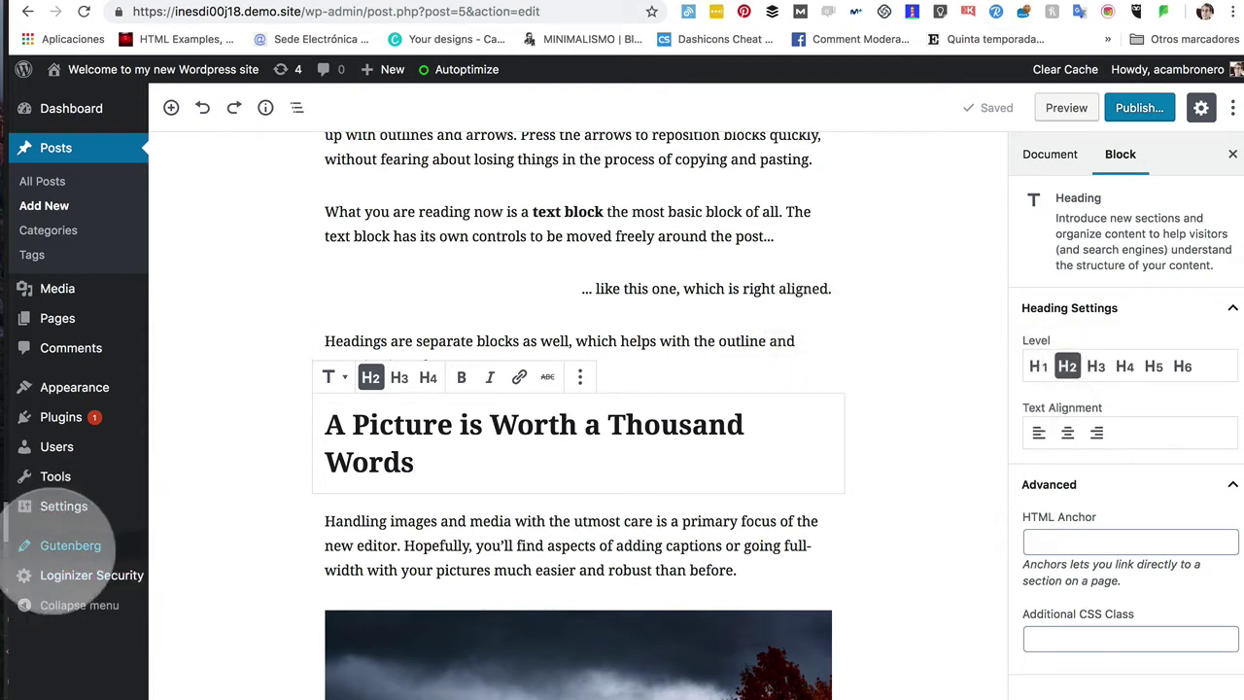
pyautogui.moveTo(73, 545)
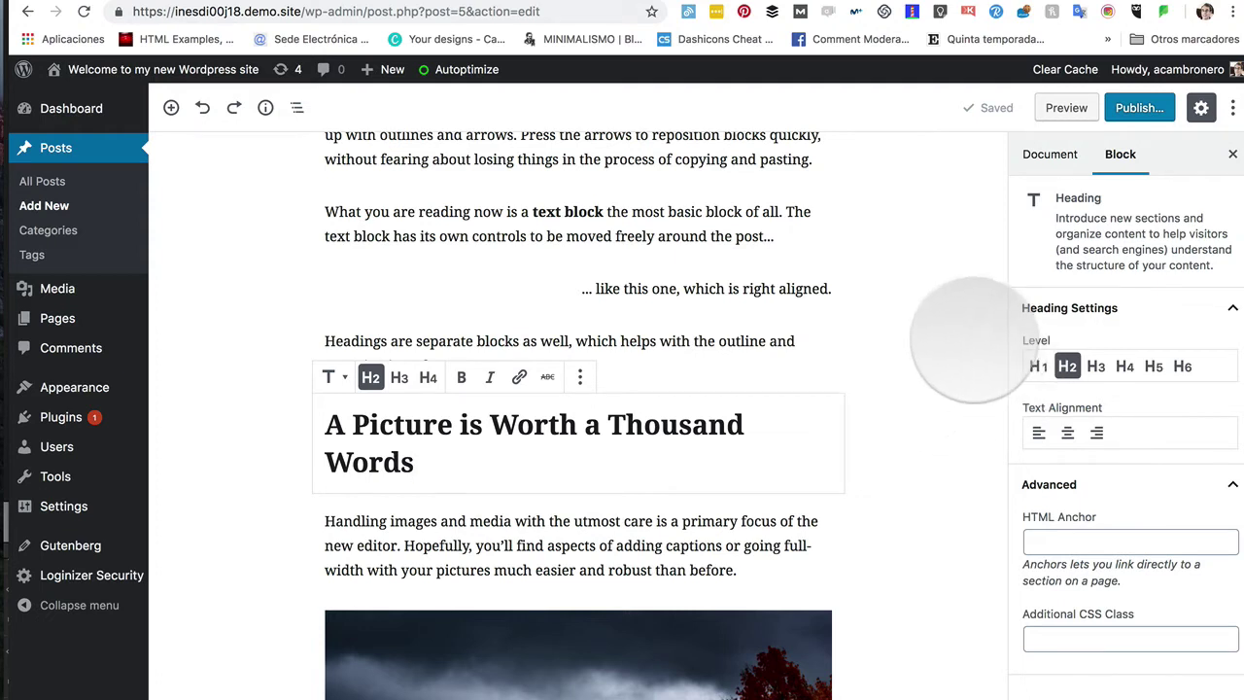
pyautogui.scroll(3, 909, 320)
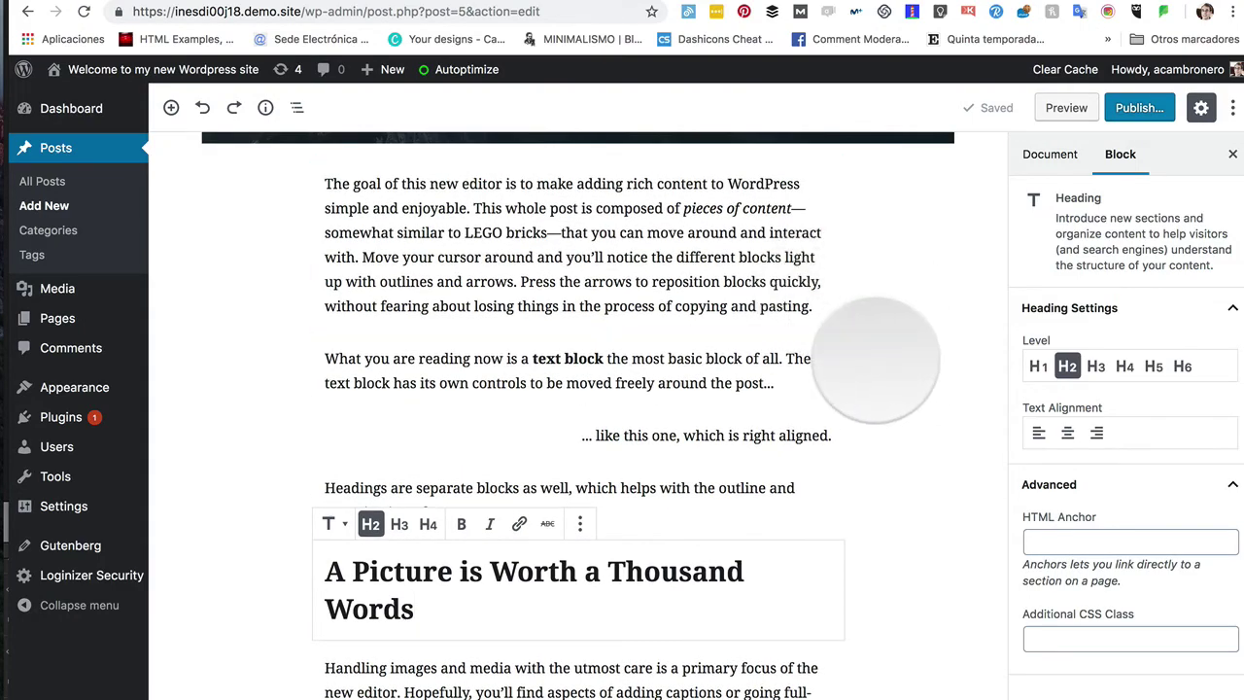
# Select the paragraph below the image caption and compare the document settings with its block settings
pyautogui.scroll(-10, 855, 350)
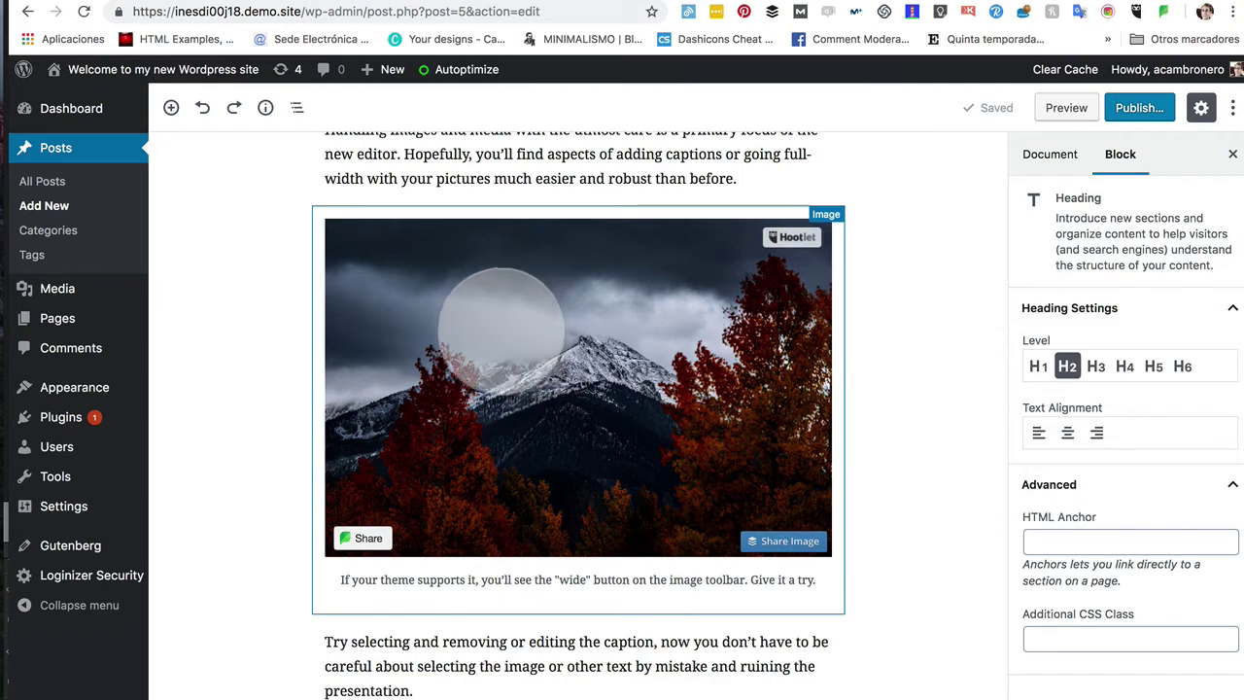
pyautogui.scroll(-5, 518, 345)
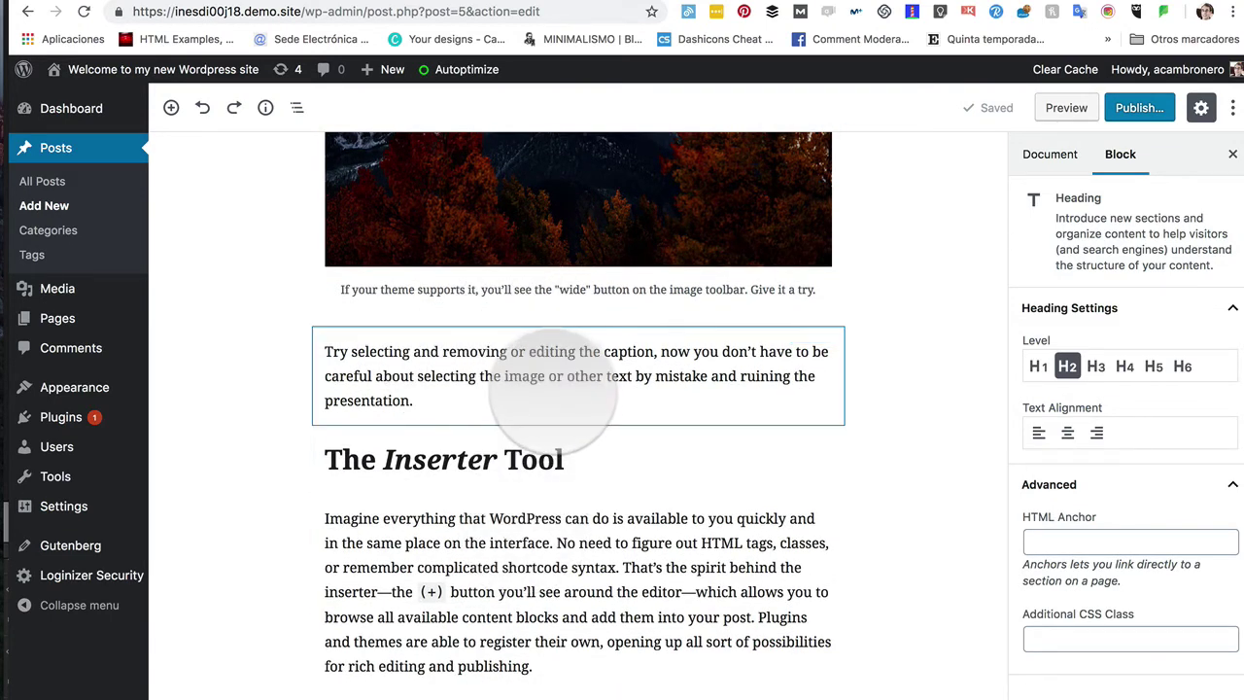
pyautogui.click(552, 374)
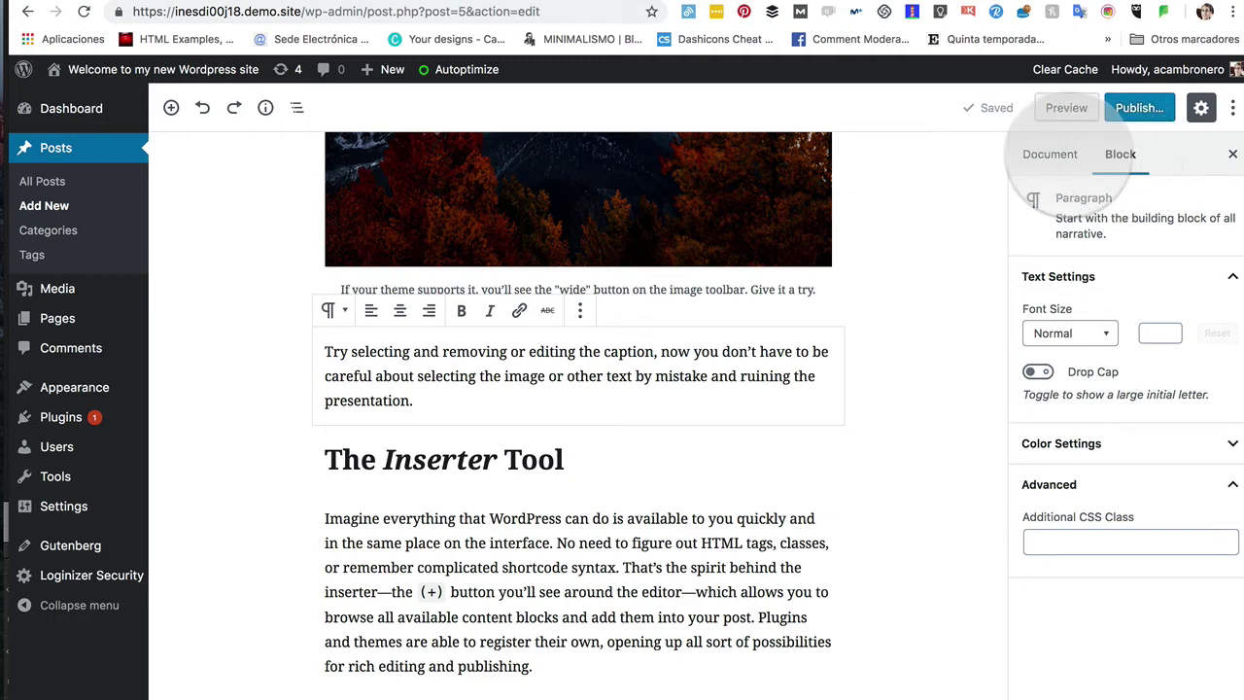
pyautogui.click(1050, 153)
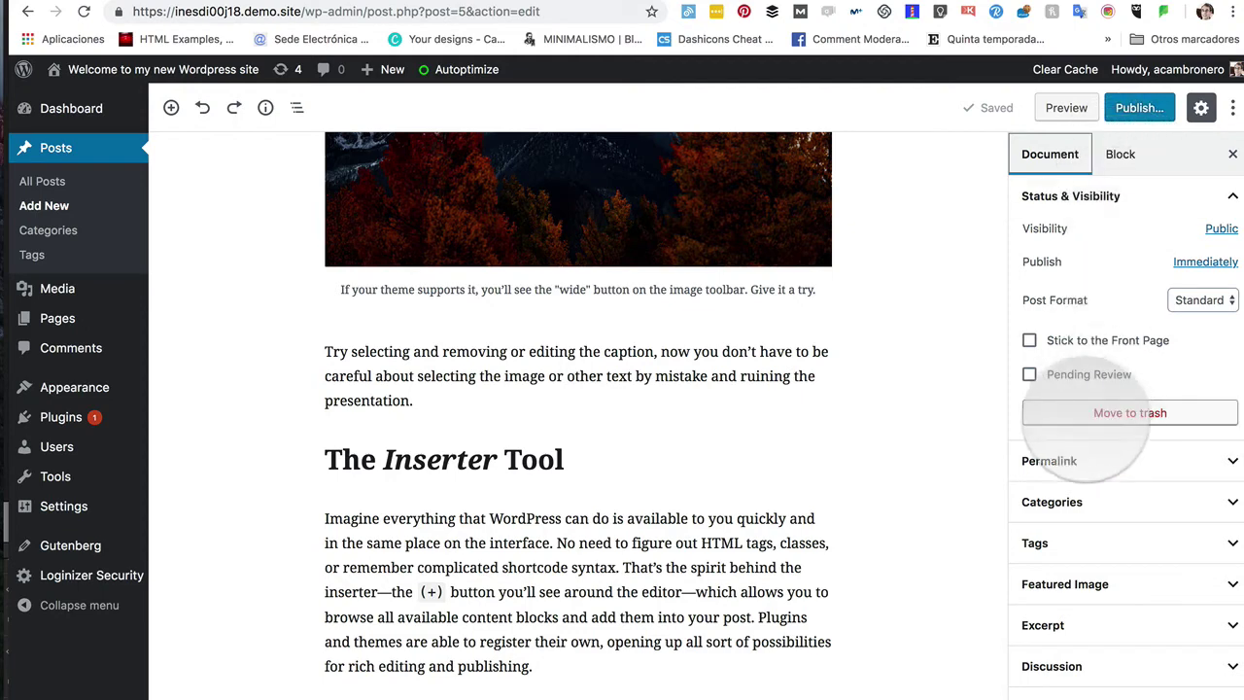
pyautogui.click(1120, 154)
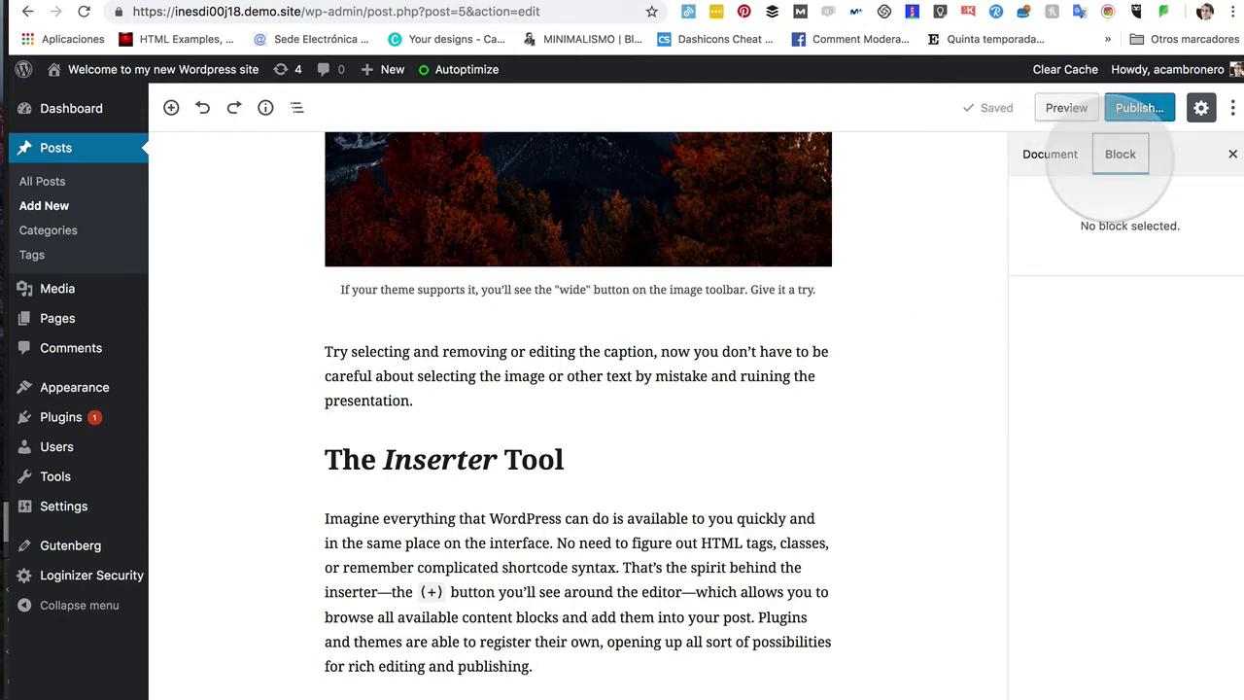
pyautogui.click(549, 387)
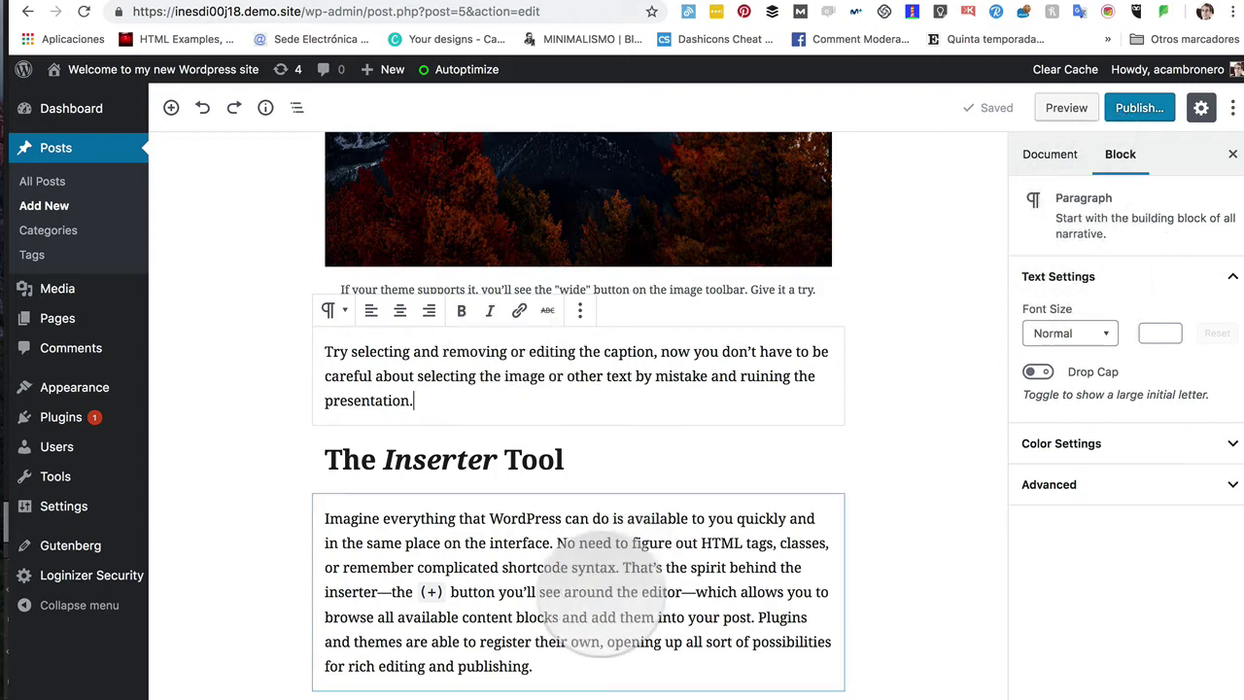
# Select the paragraph under the heading "The Inserter Tool" and compare the document settings with its block settings
pyautogui.scroll(-2, 595, 575)
pyautogui.scroll(-1, 595, 575)
pyautogui.click(591, 493)
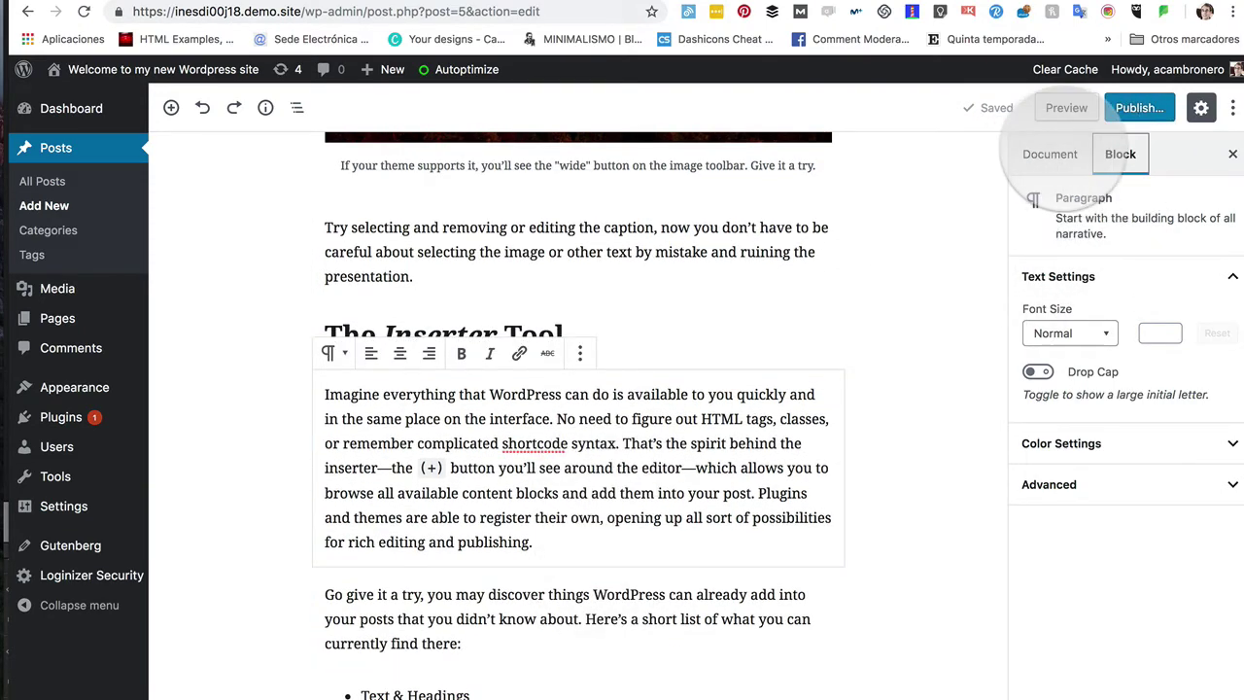
pyautogui.click(1050, 154)
pyautogui.click(1119, 153)
pyautogui.click(540, 486)
# Select the bulleted list block and show its advanced settings
pyautogui.scroll(-9, 550, 466)
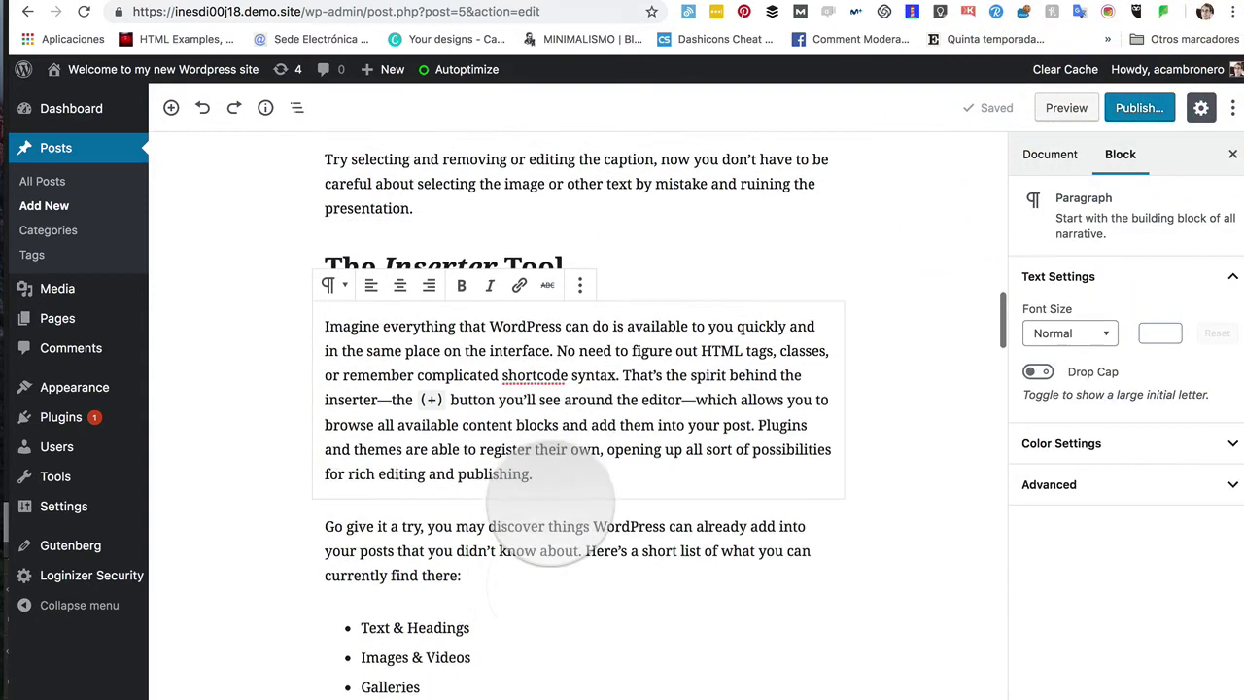
pyautogui.click(528, 293)
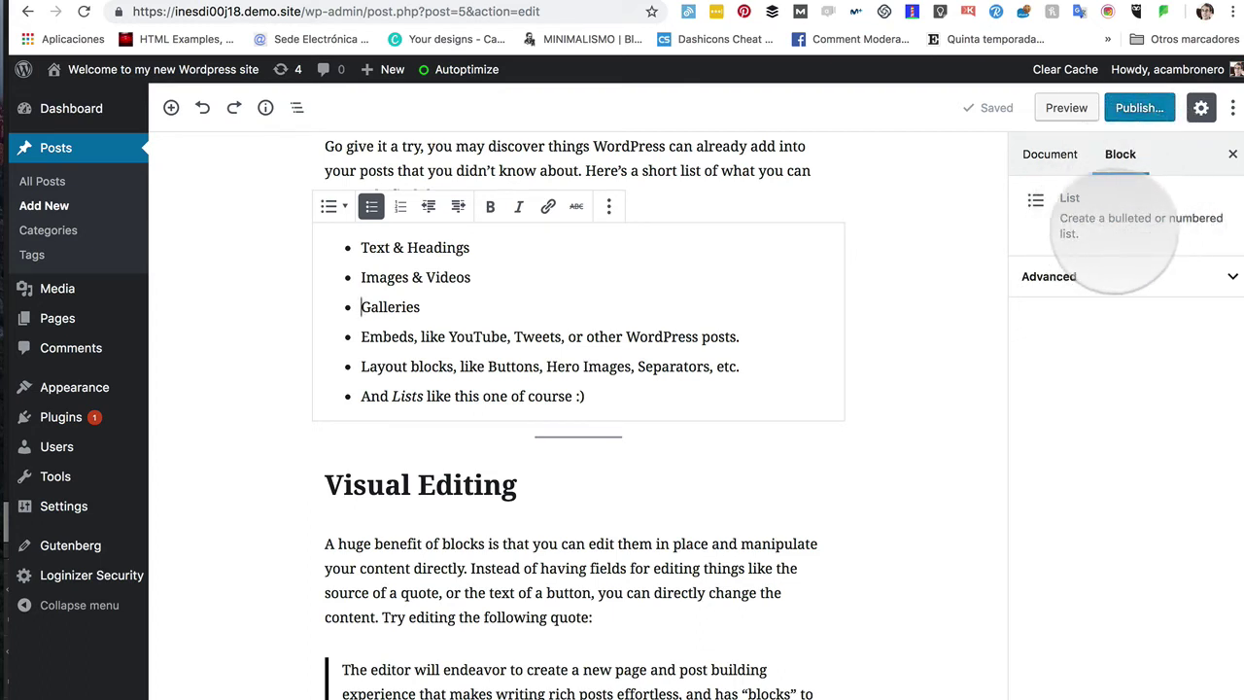
pyautogui.click(1215, 277)
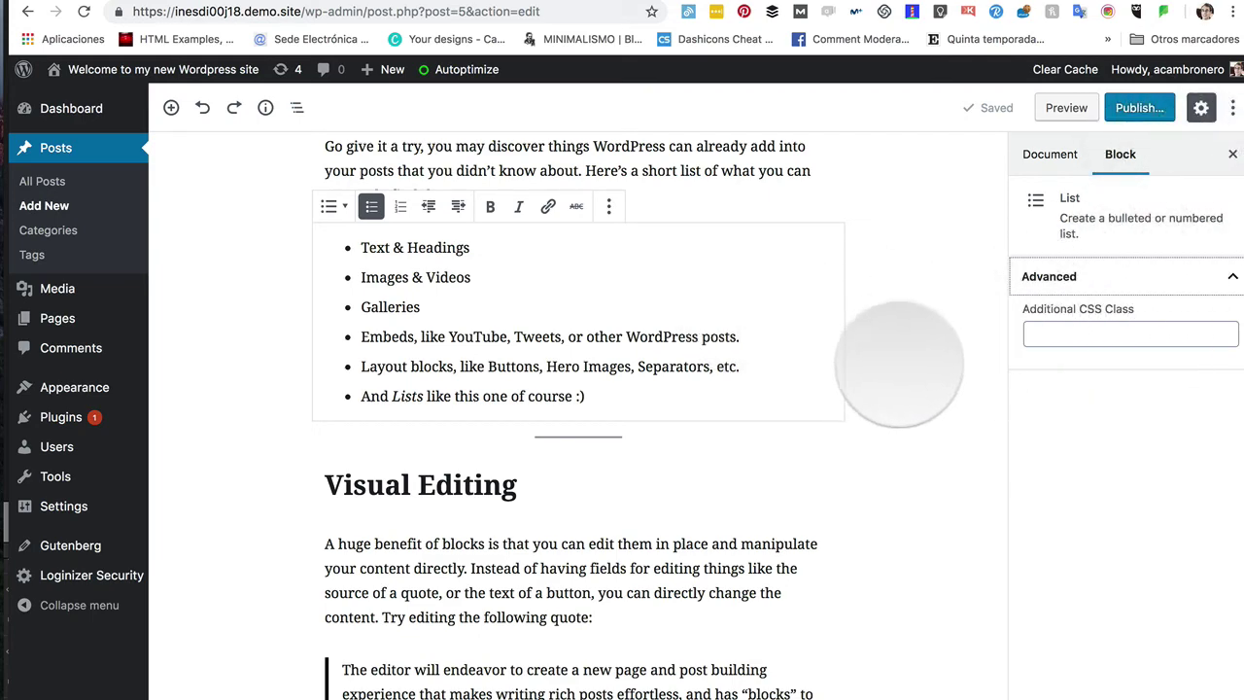
# Select the quote block under "Visual Editing" and show its available styles
pyautogui.scroll(-3, 893, 359)
pyautogui.scroll(-7, 893, 360)
pyautogui.click(555, 297)
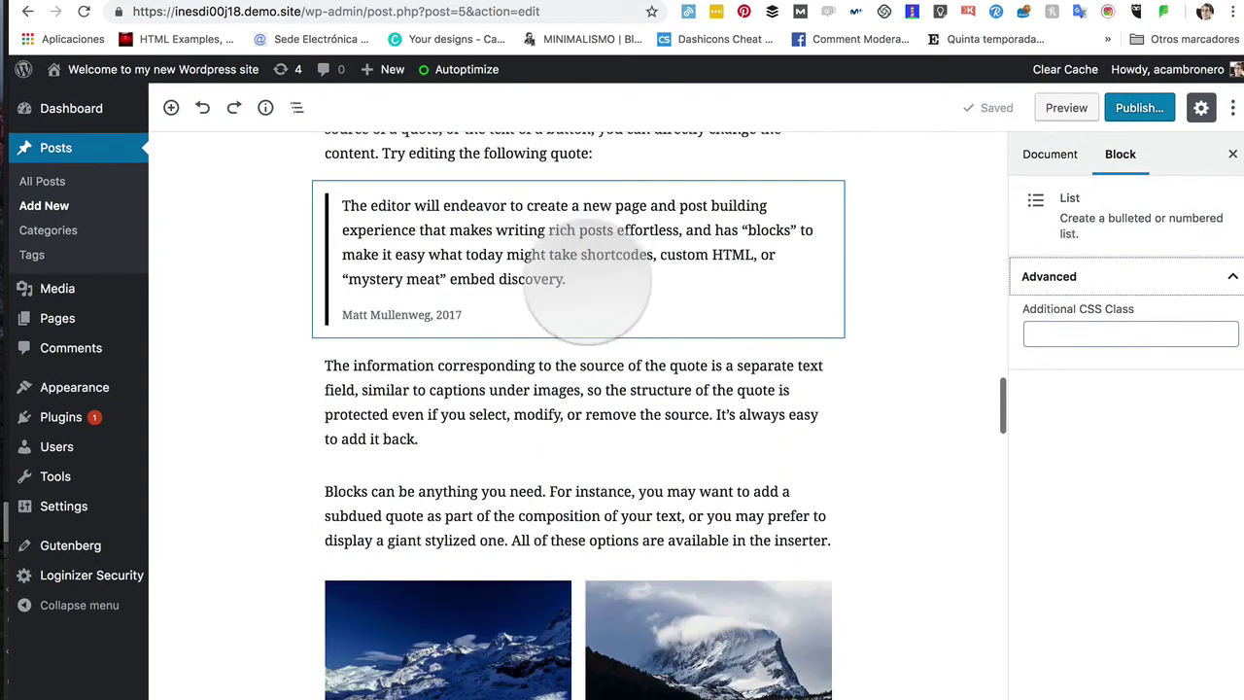
pyautogui.click(549, 231)
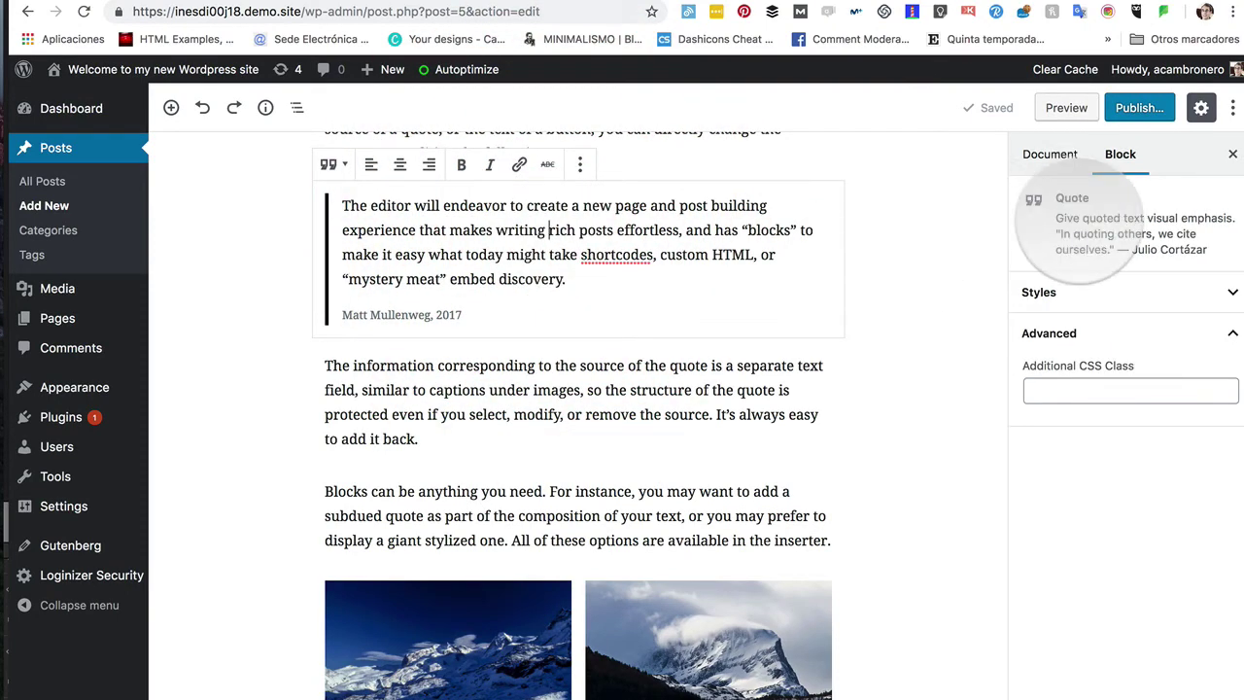
pyautogui.scroll(1, 786, 208)
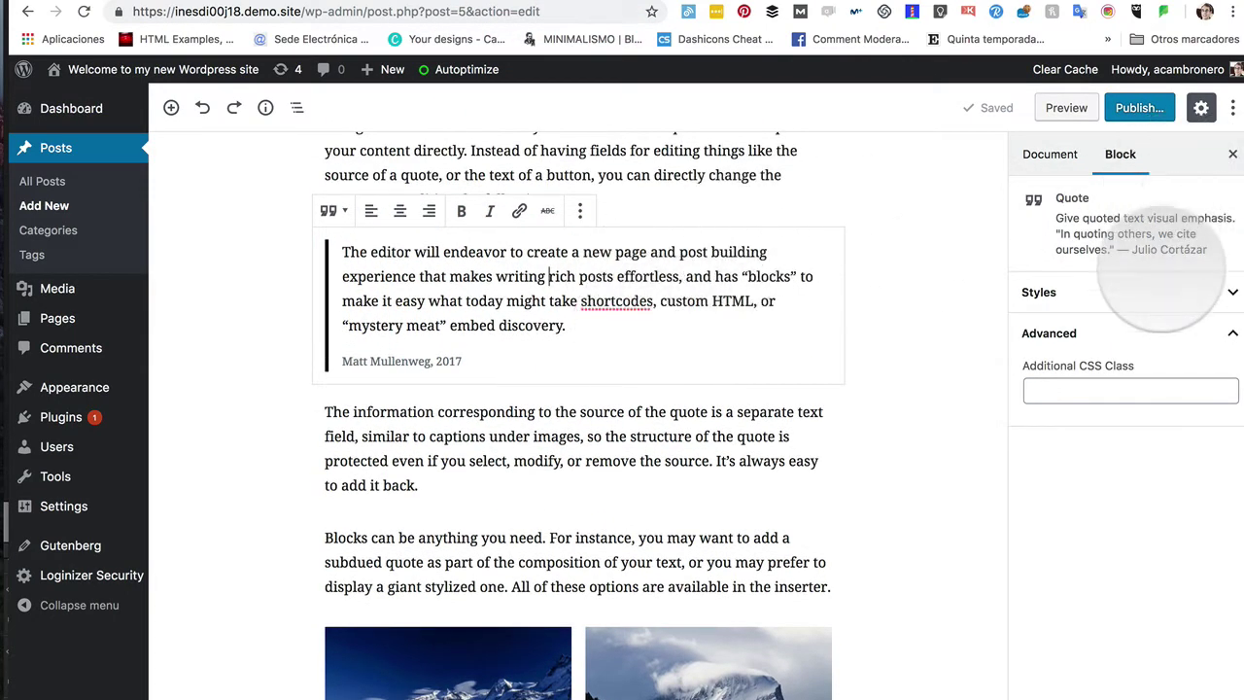
pyautogui.click(1213, 292)
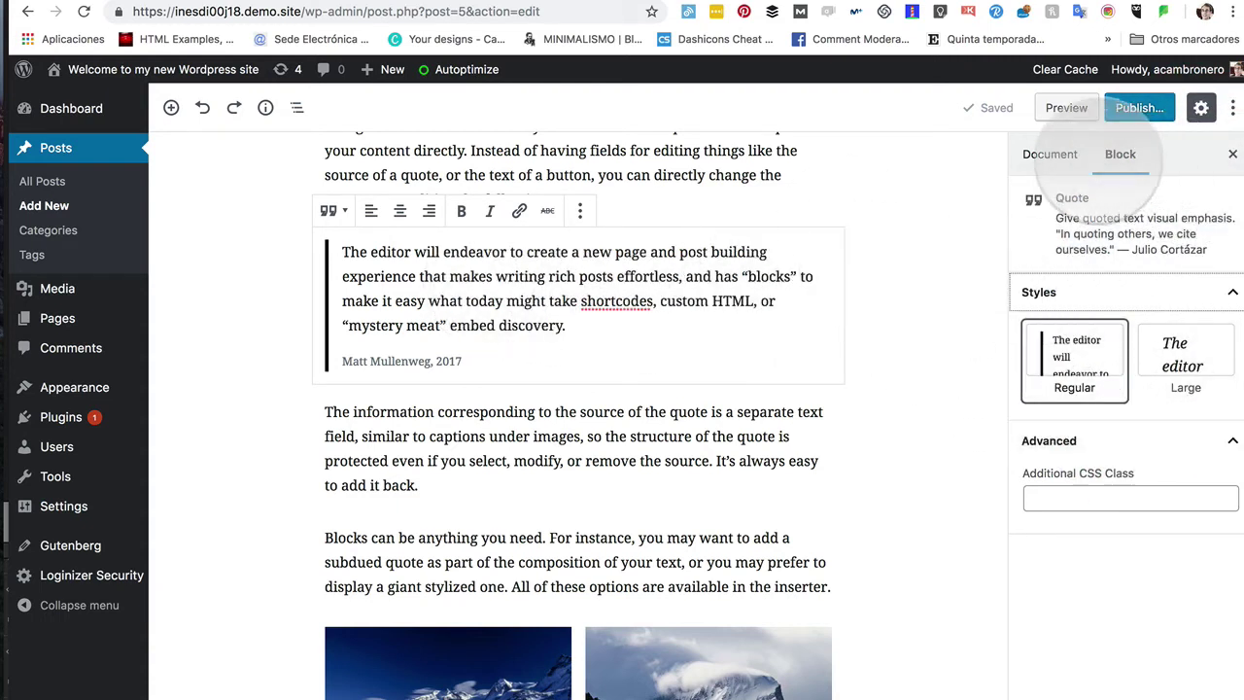
# Hide and show the settings sidebar repeatedly, leaving it displayed for the quote block
pyautogui.click(1201, 108)
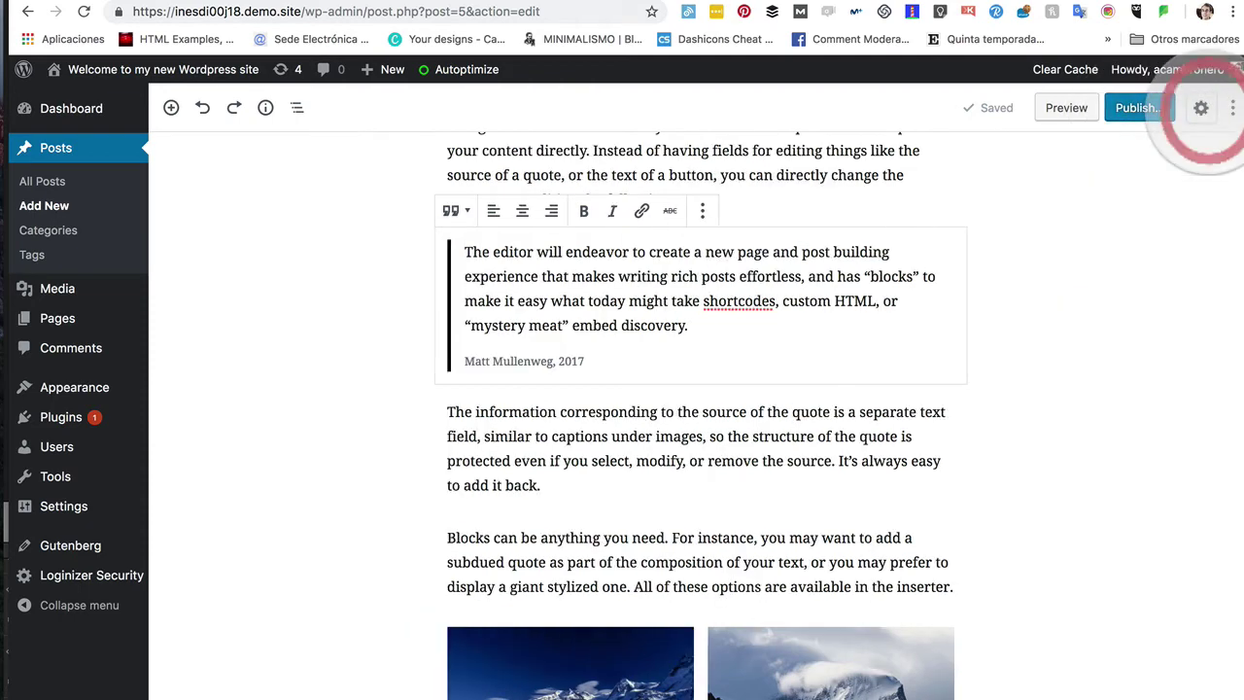
pyautogui.click(1202, 108)
pyautogui.click(1201, 108)
pyautogui.click(1201, 108)
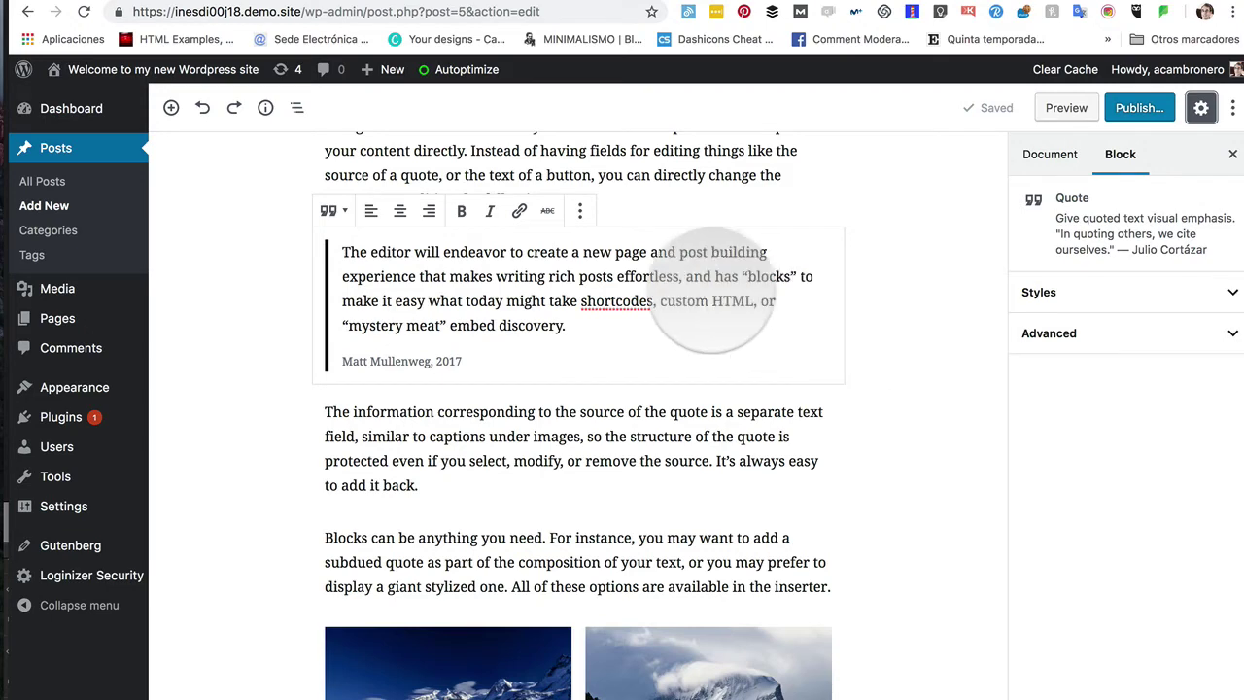
# Try moving the paragraph below the quote up one position, and return it to its original place
pyautogui.scroll(2, 583, 311)
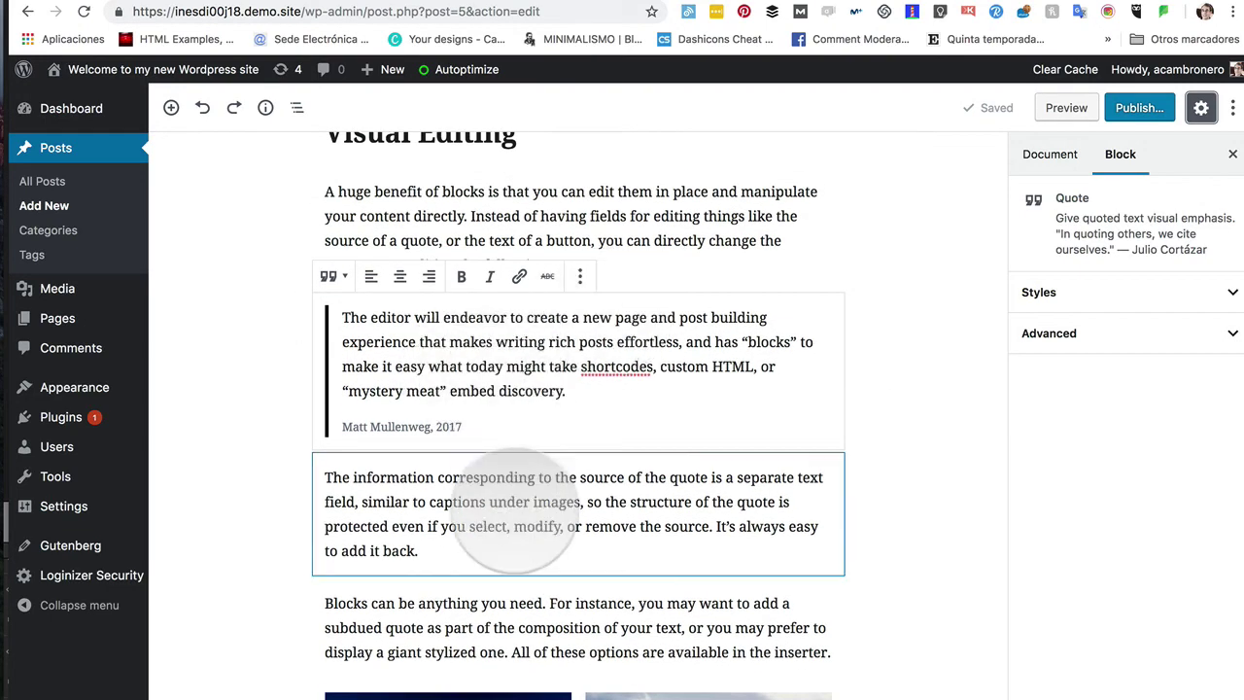
pyautogui.click(471, 477)
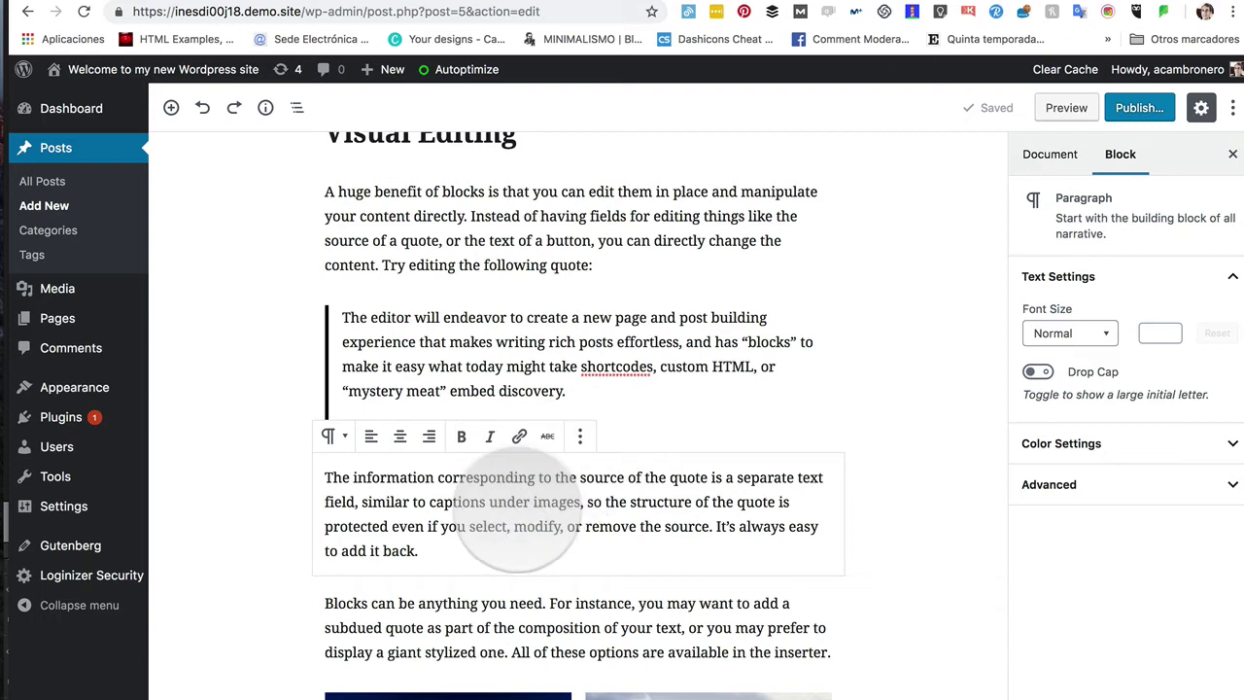
pyautogui.scroll(-1, 507, 525)
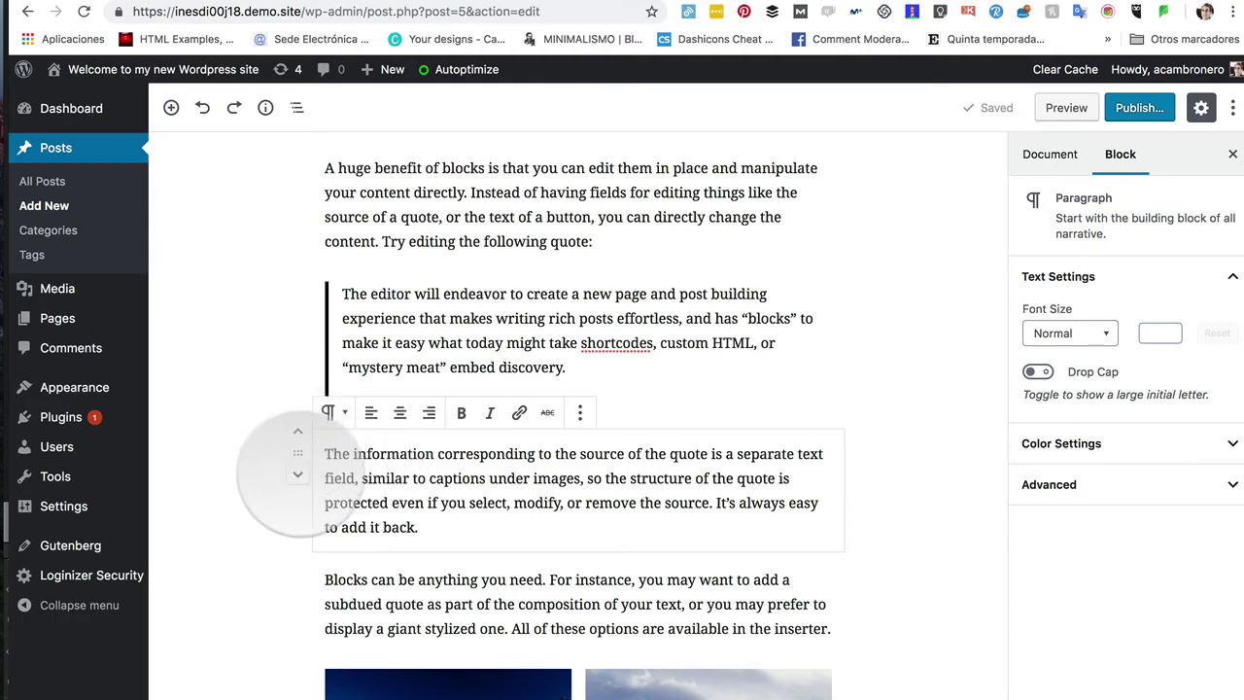
pyautogui.click(297, 431)
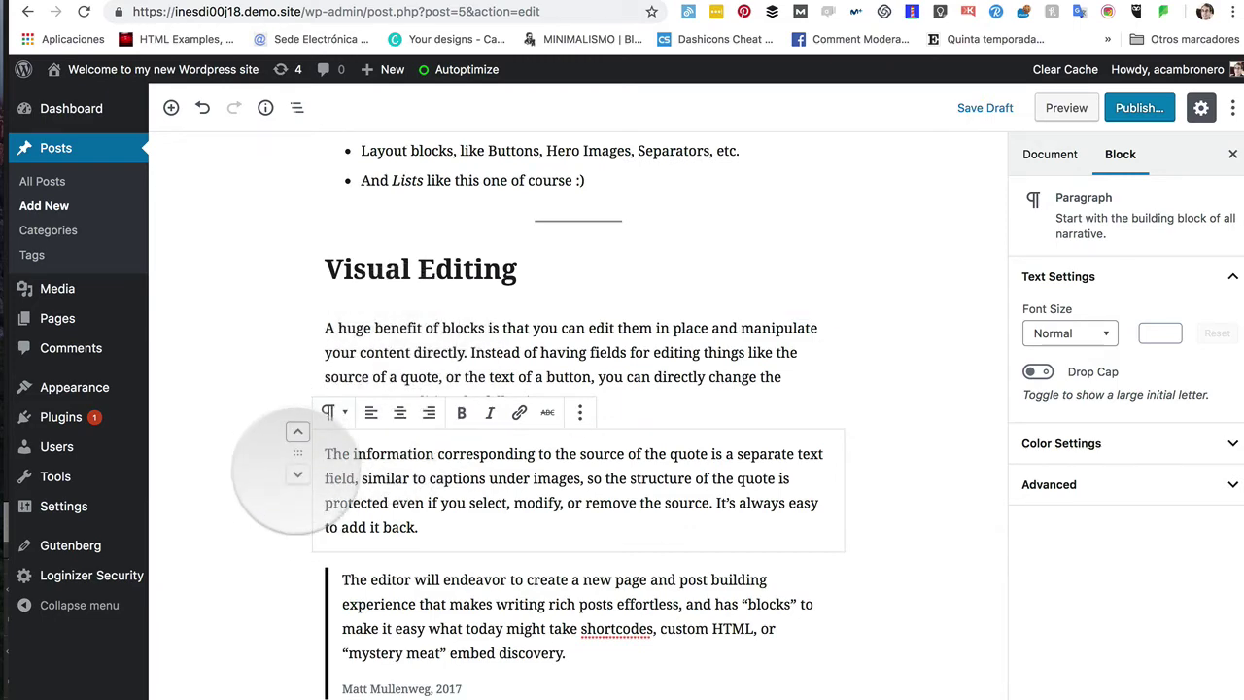
pyautogui.click(297, 474)
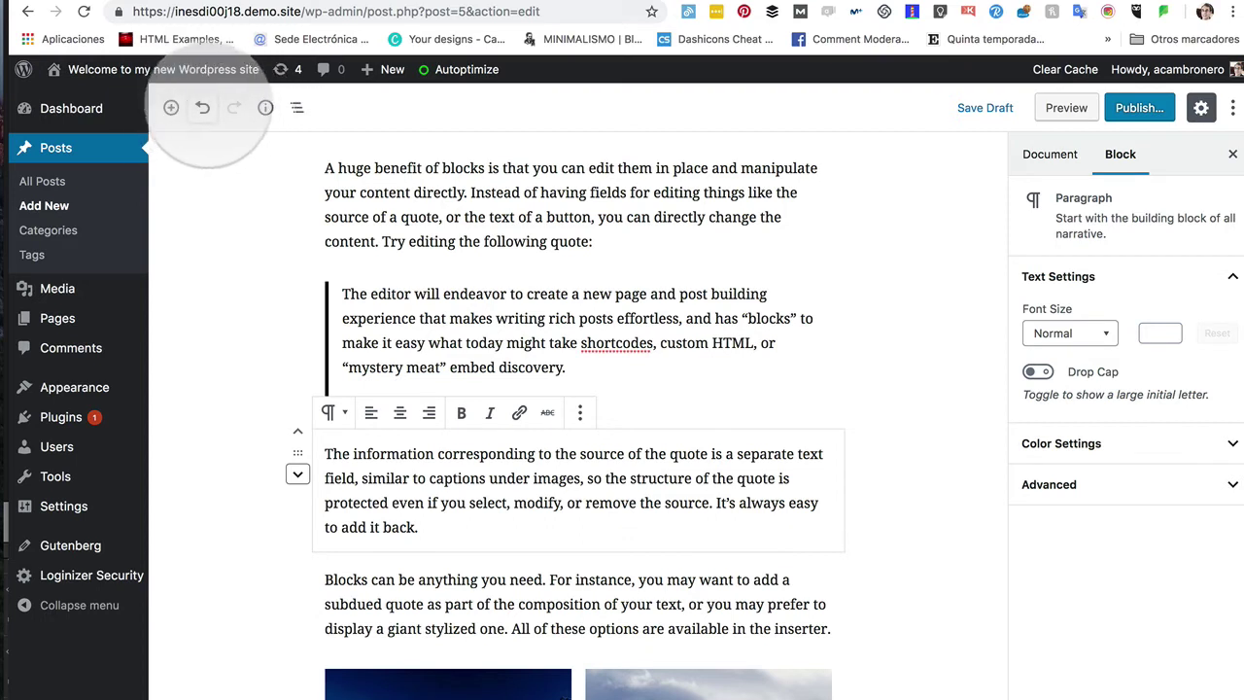
pyautogui.click(202, 108)
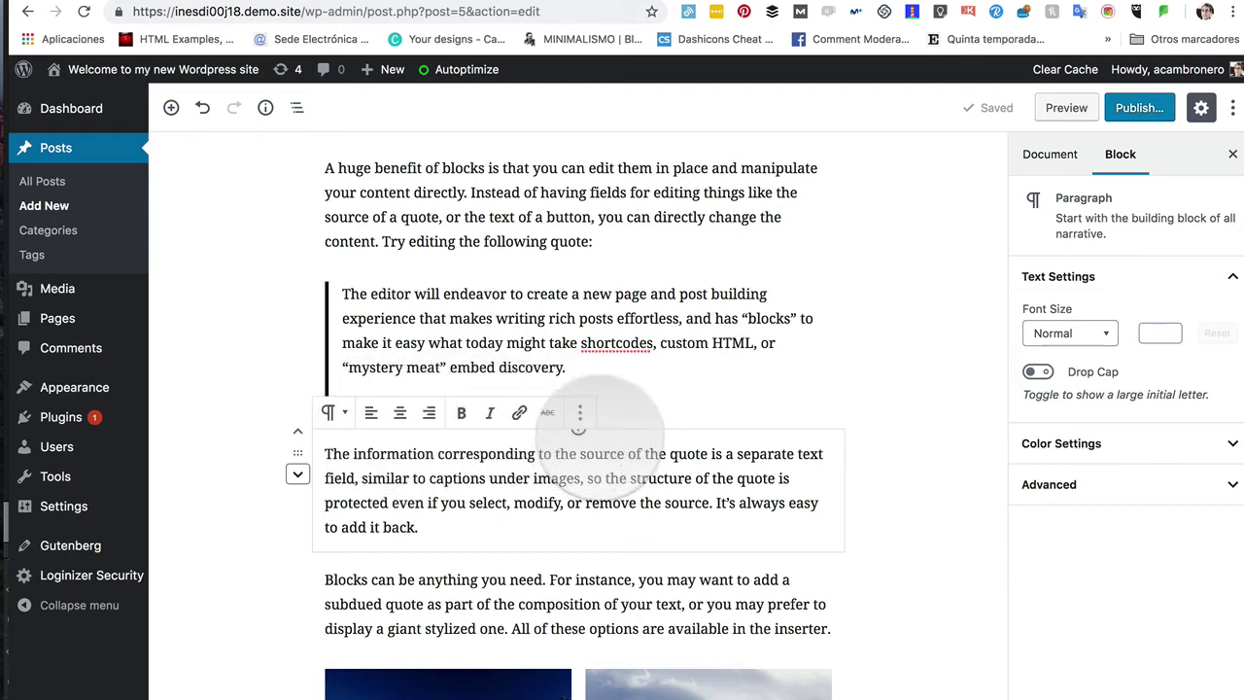
# Deselect and reselect the paragraph below the quote, and view the block types it can be transformed into
pyautogui.click(223, 444)
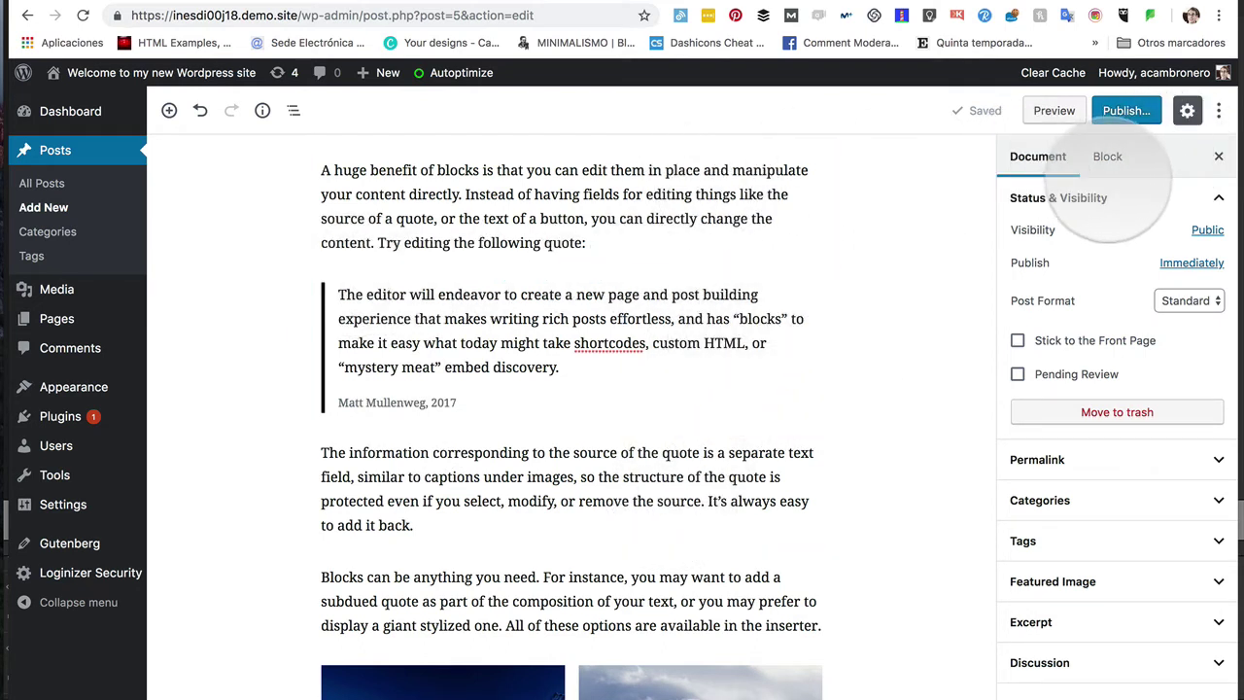
pyautogui.click(1109, 159)
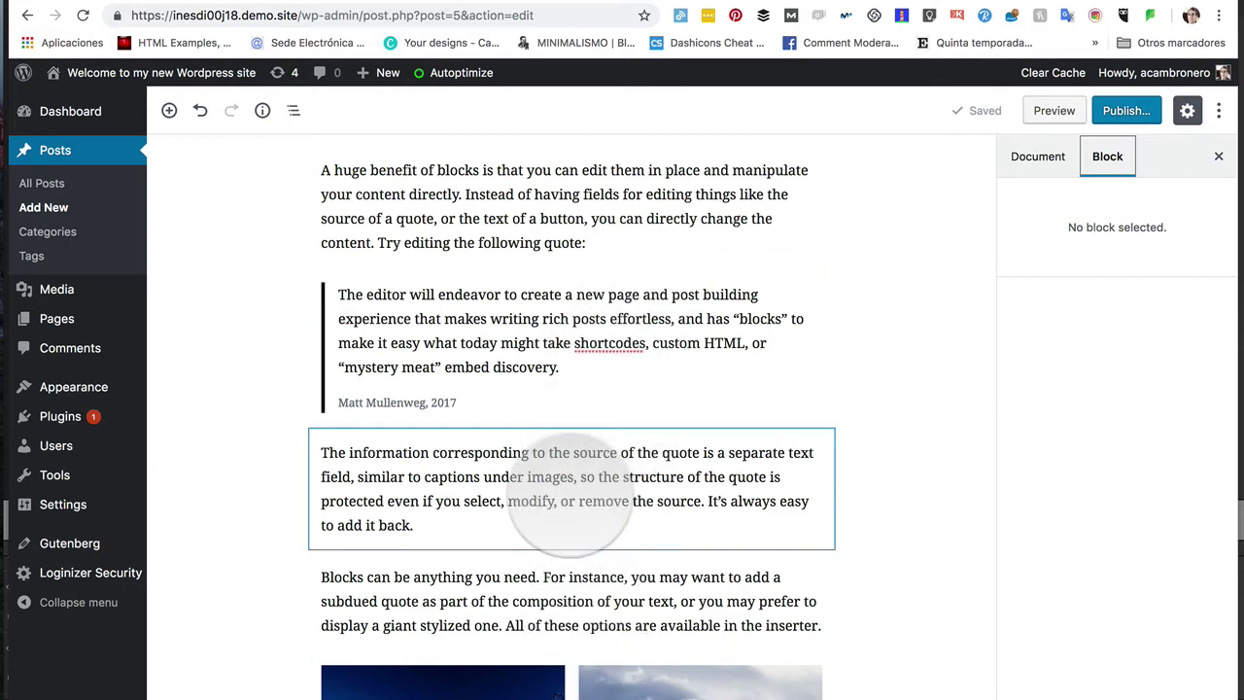
pyautogui.click(554, 479)
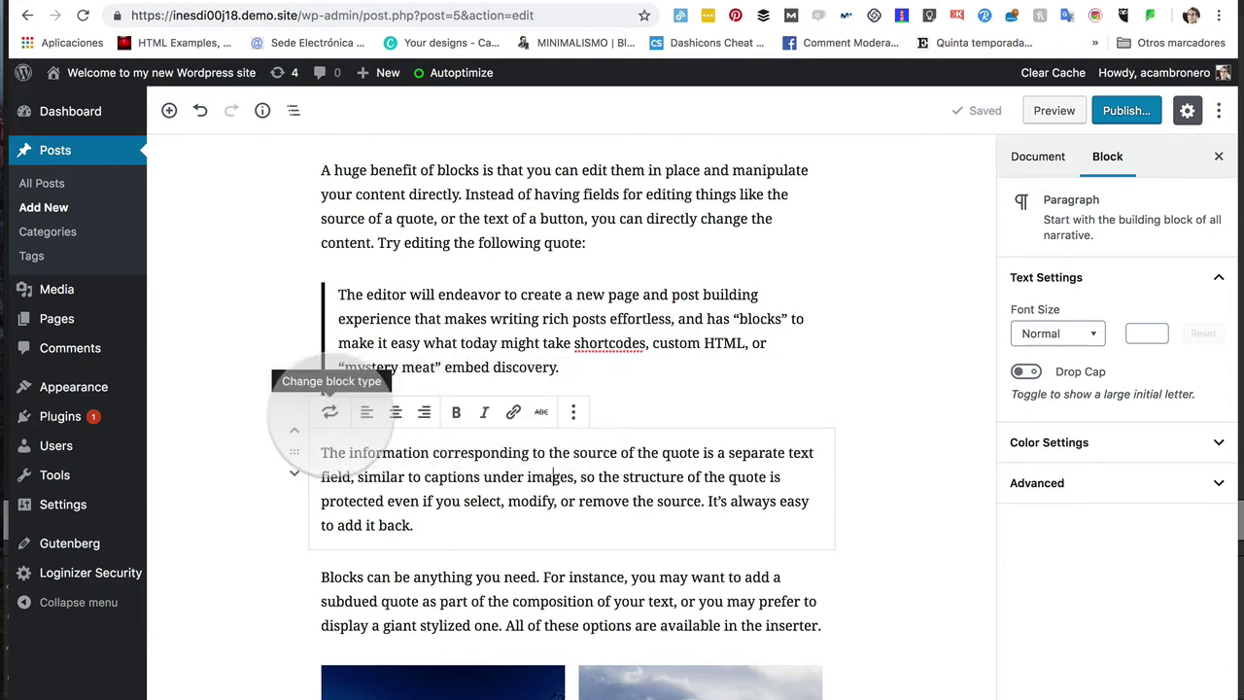
pyautogui.click(329, 413)
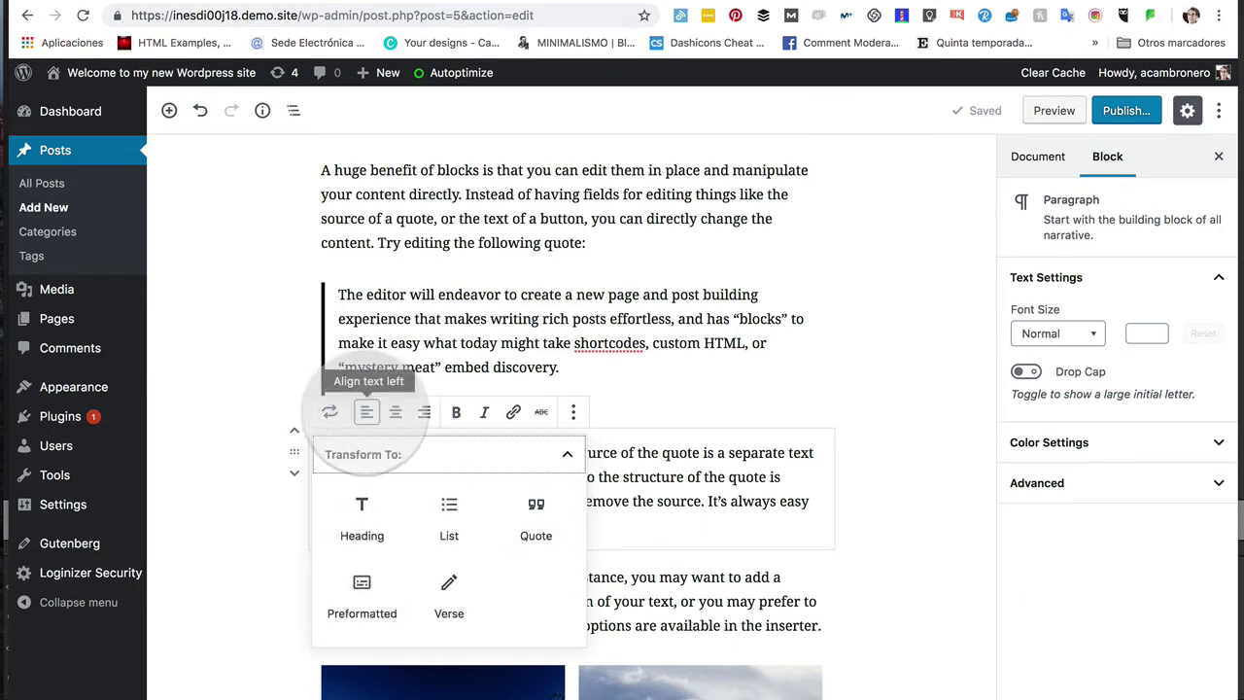
# Try centring the paragraph below the quote, right-align it, and make the word "corresponding" bold
pyautogui.click(366, 412)
pyautogui.click(395, 412)
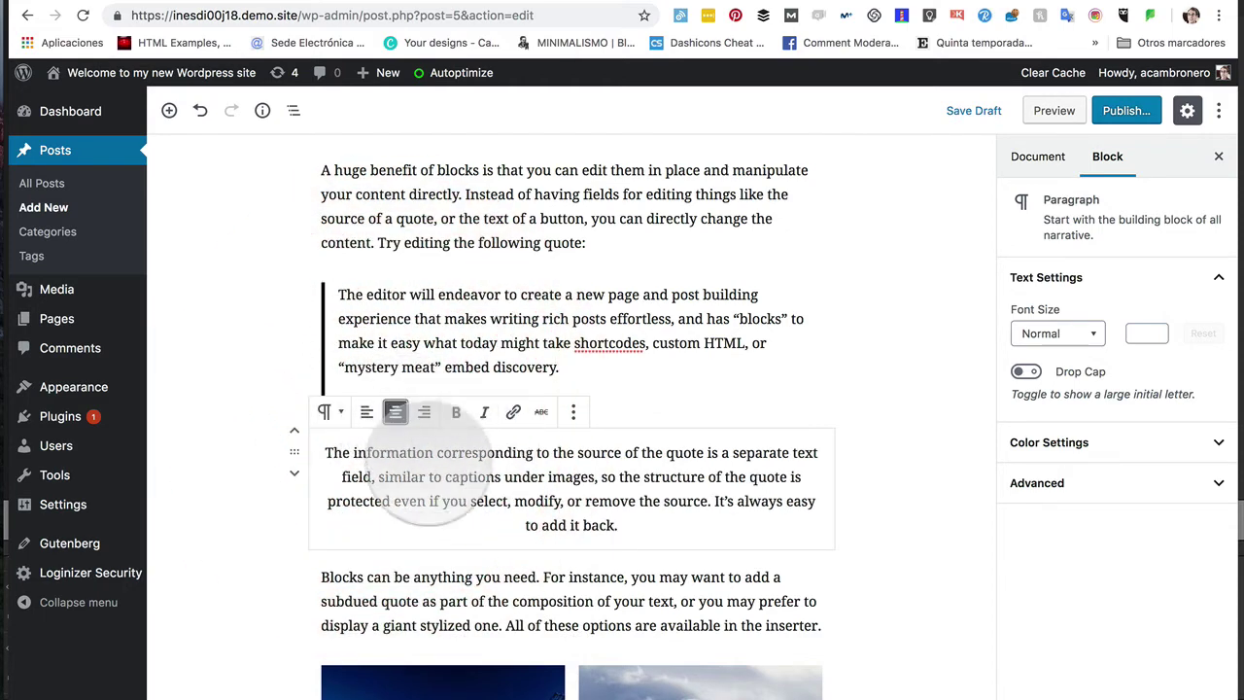
pyautogui.click(424, 412)
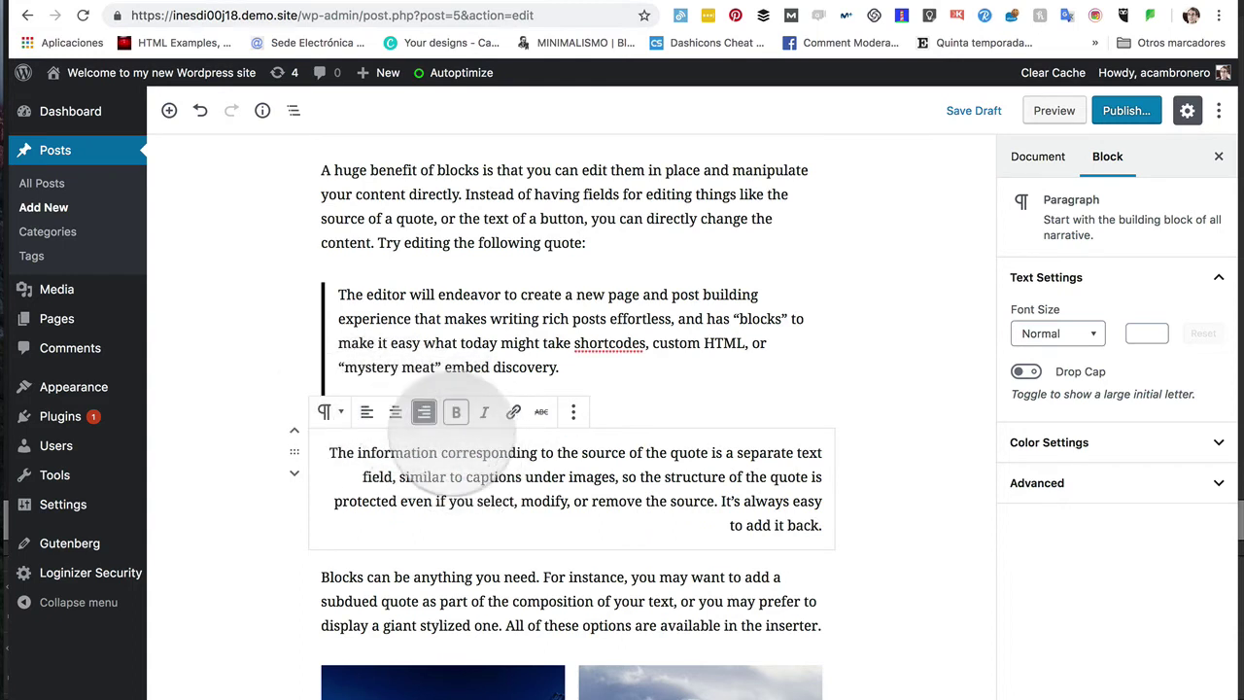
pyautogui.moveTo(442, 452); pyautogui.dragTo(538, 452)
pyautogui.click(456, 412)
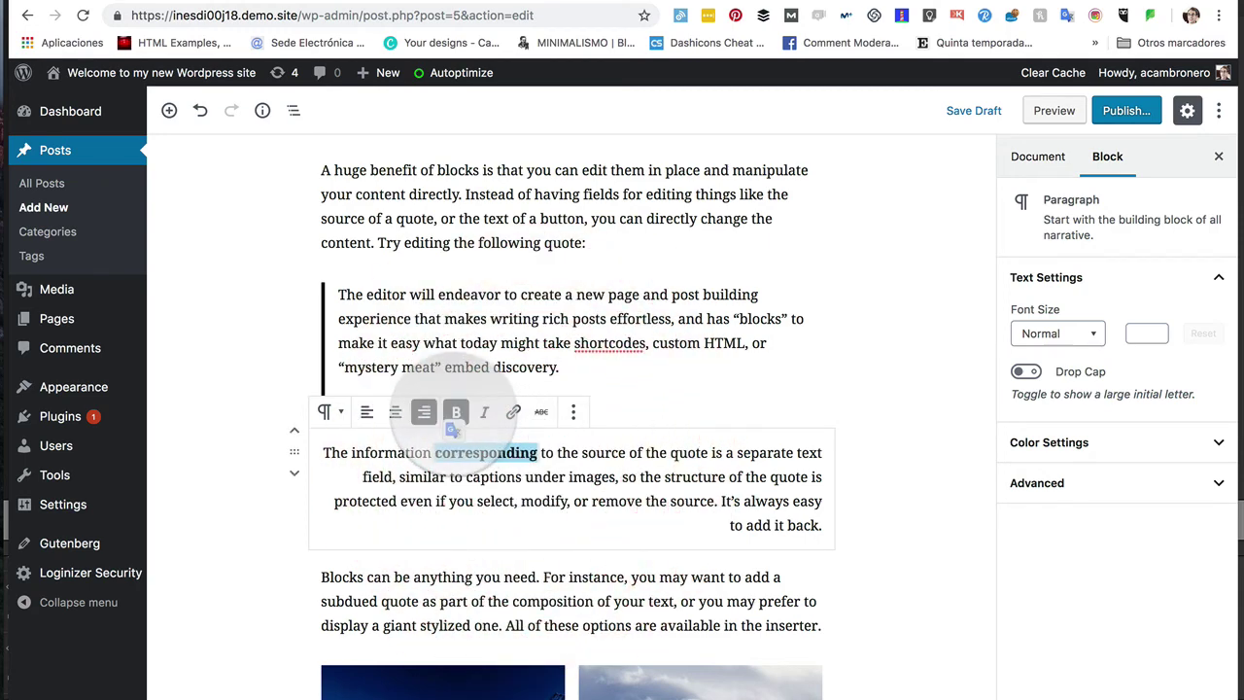
# Make the word "corresponding" bold and the word "source" italic in the paragraph below the quote
pyautogui.click(456, 412)
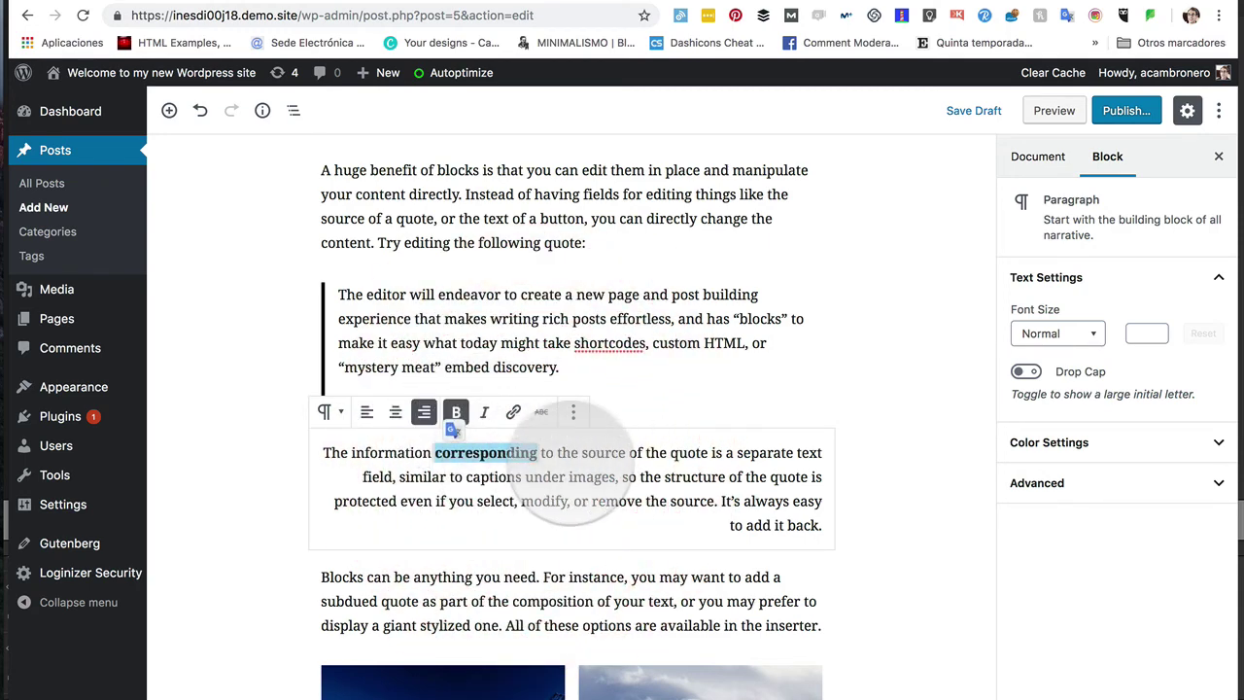
pyautogui.moveTo(581, 453); pyautogui.dragTo(627, 453)
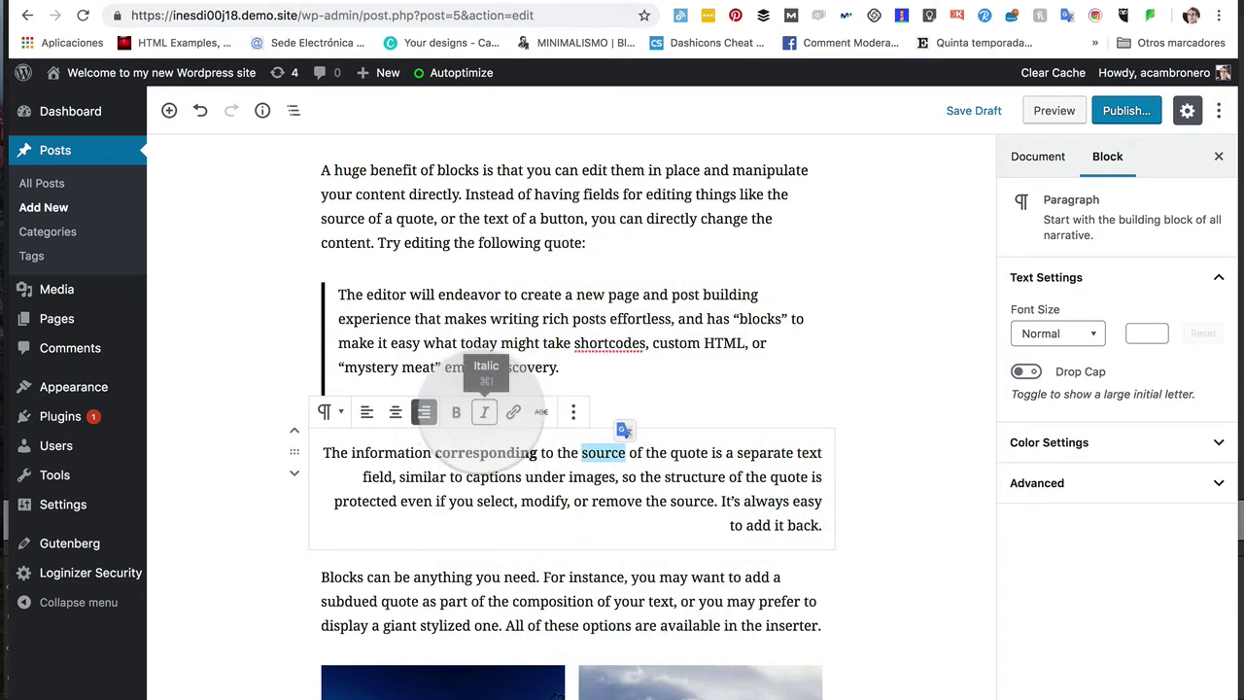
pyautogui.click(485, 412)
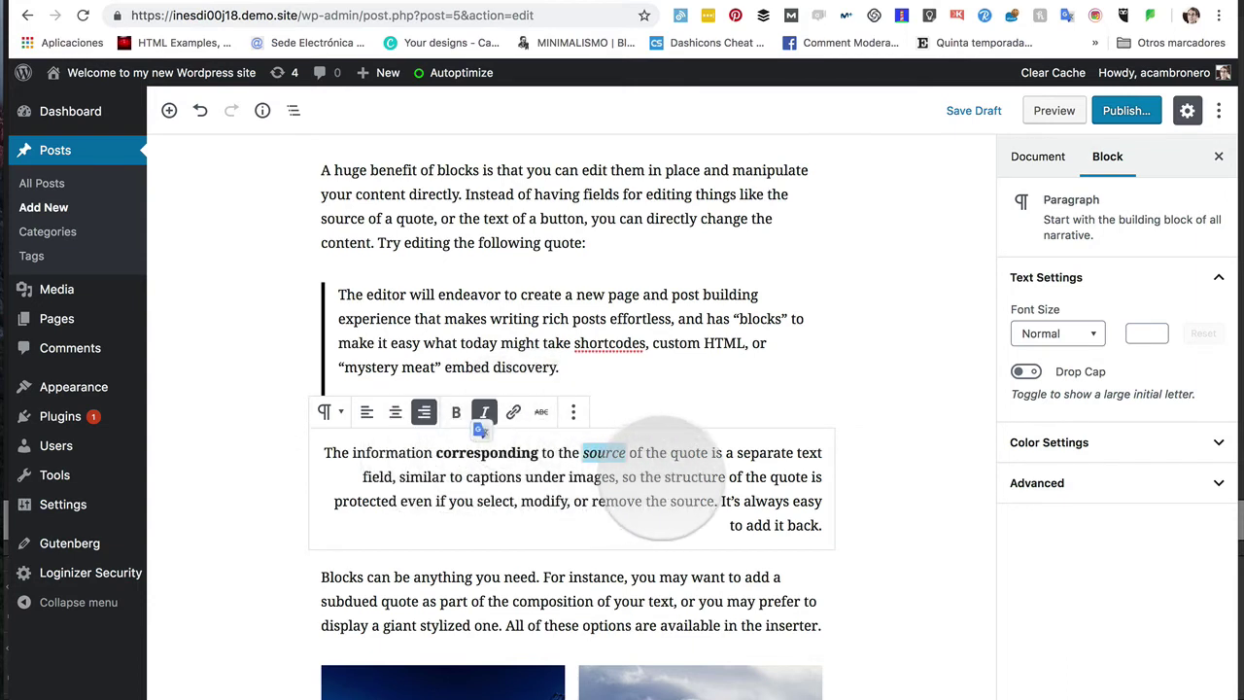
# Try to link the word "structure" in the paragraph to an address beginning with "http", and cancel the link
pyautogui.moveTo(664, 477); pyautogui.dragTo(728, 476)
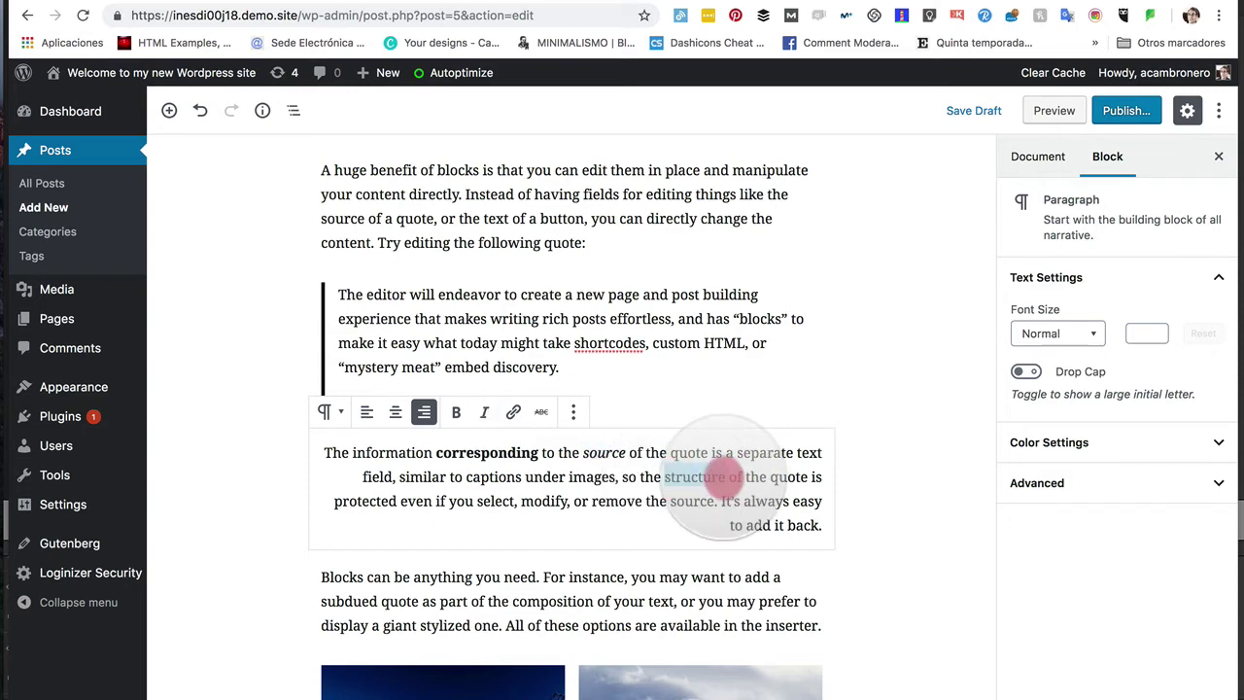
pyautogui.click(513, 413)
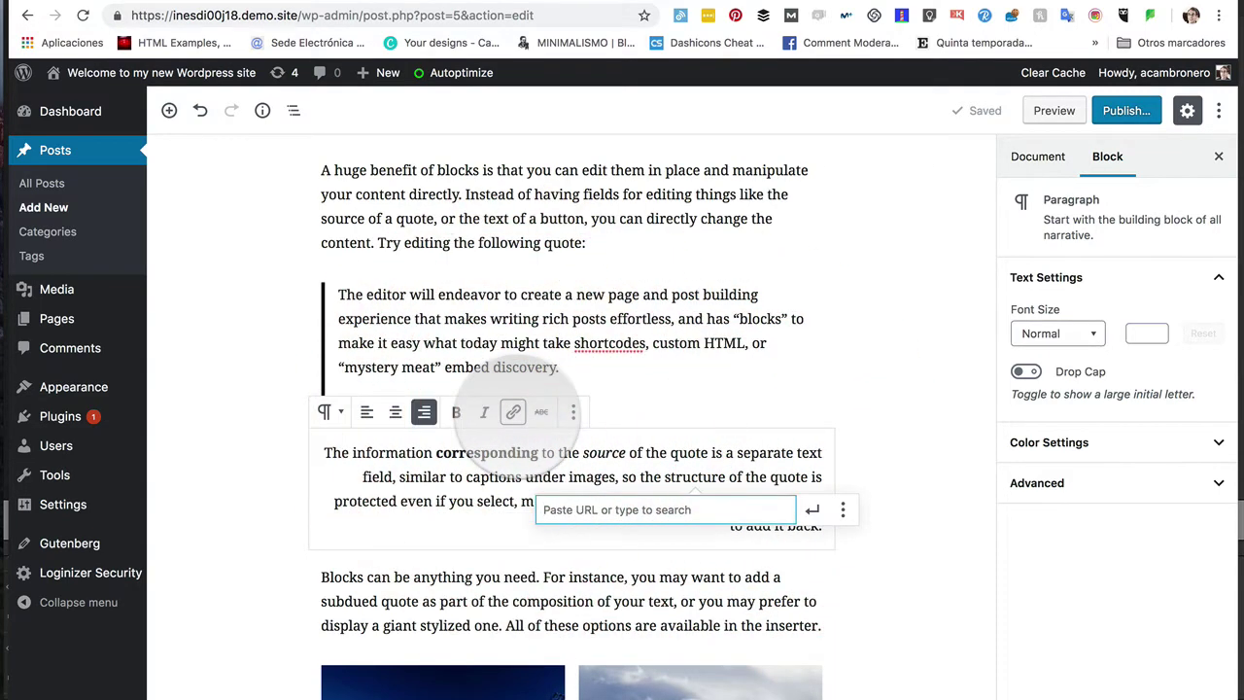
pyautogui.write('H')
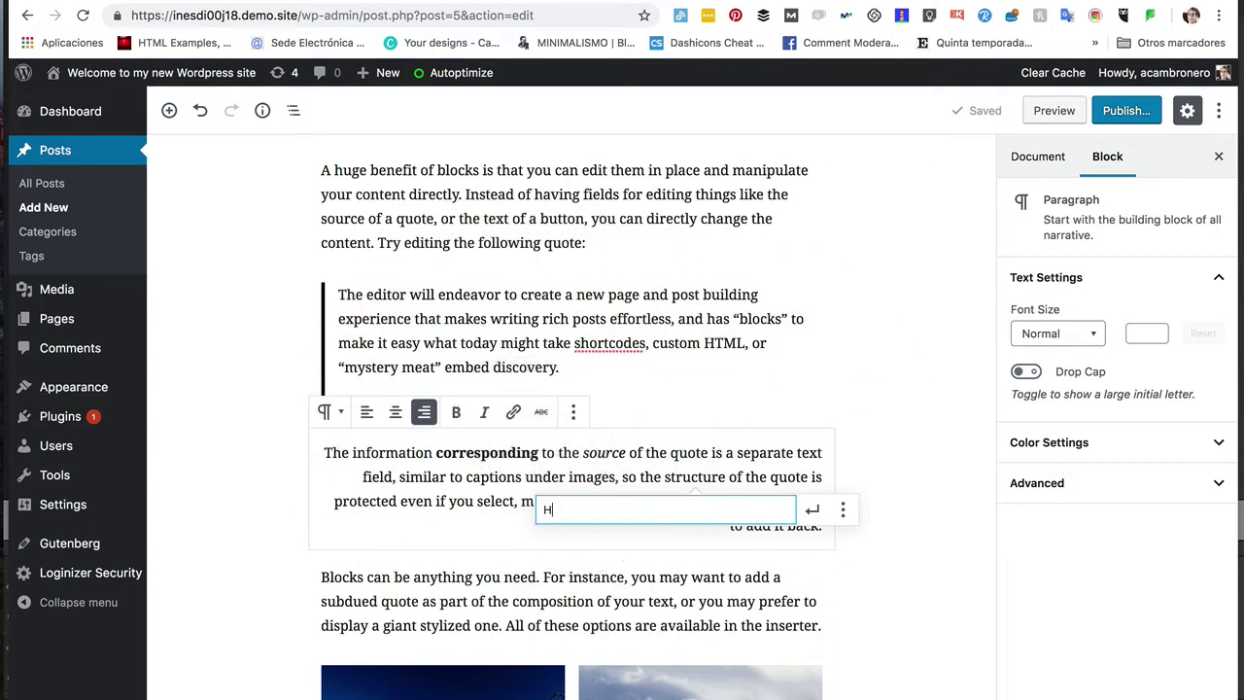
pyautogui.write('ttp')
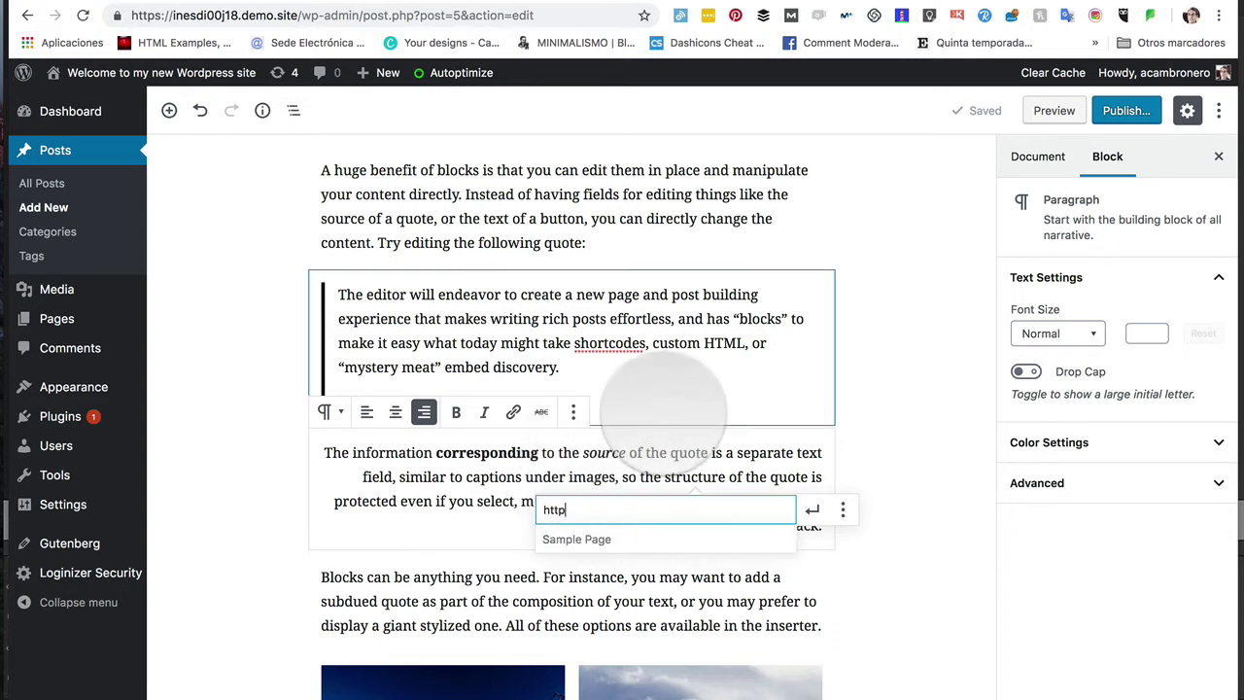
pyautogui.press('Escape')
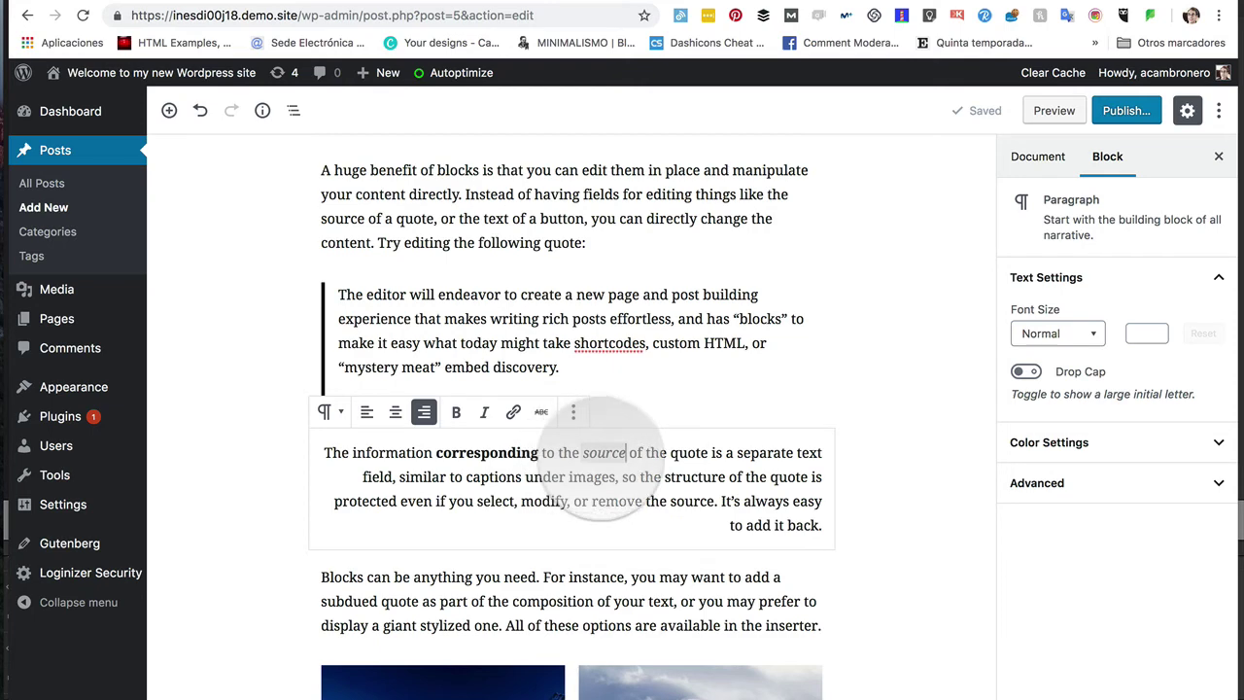
# Apply strikethrough to the word "modify" in the same paragraph
pyautogui.click(536, 502)
pyautogui.doubleClick(537, 503)
pyautogui.click(542, 412)
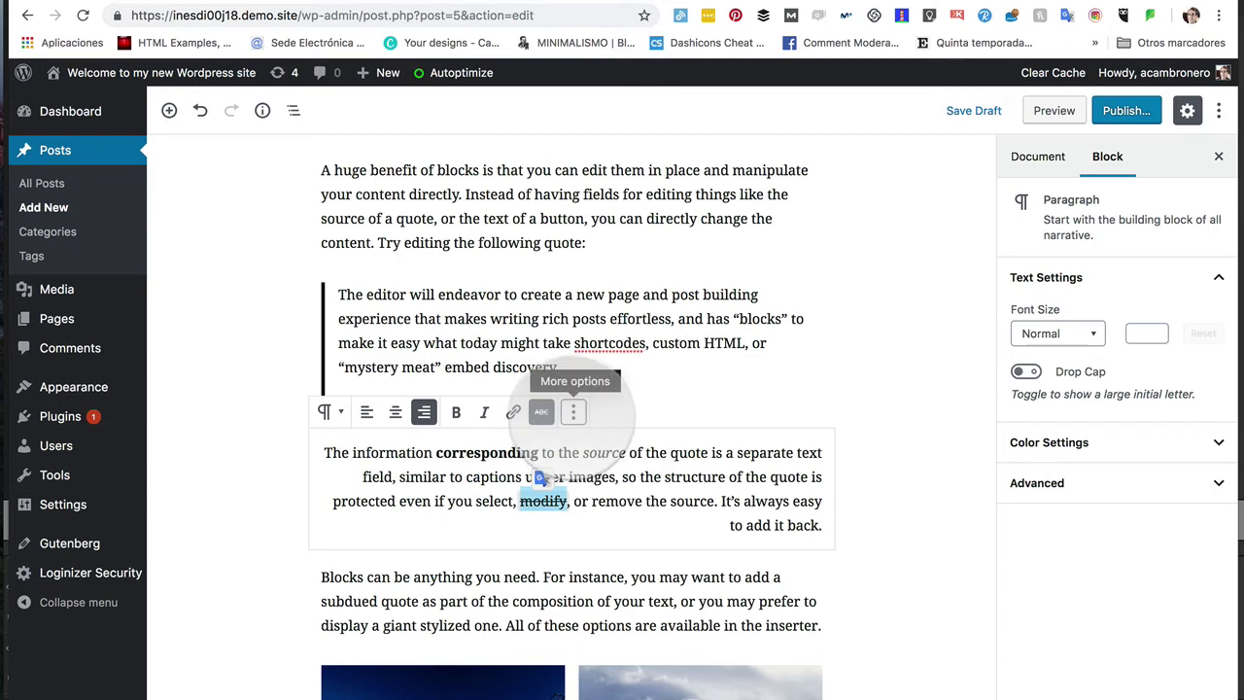
# Hide the block settings through the paragraph's own options and display them again
pyautogui.click(574, 412)
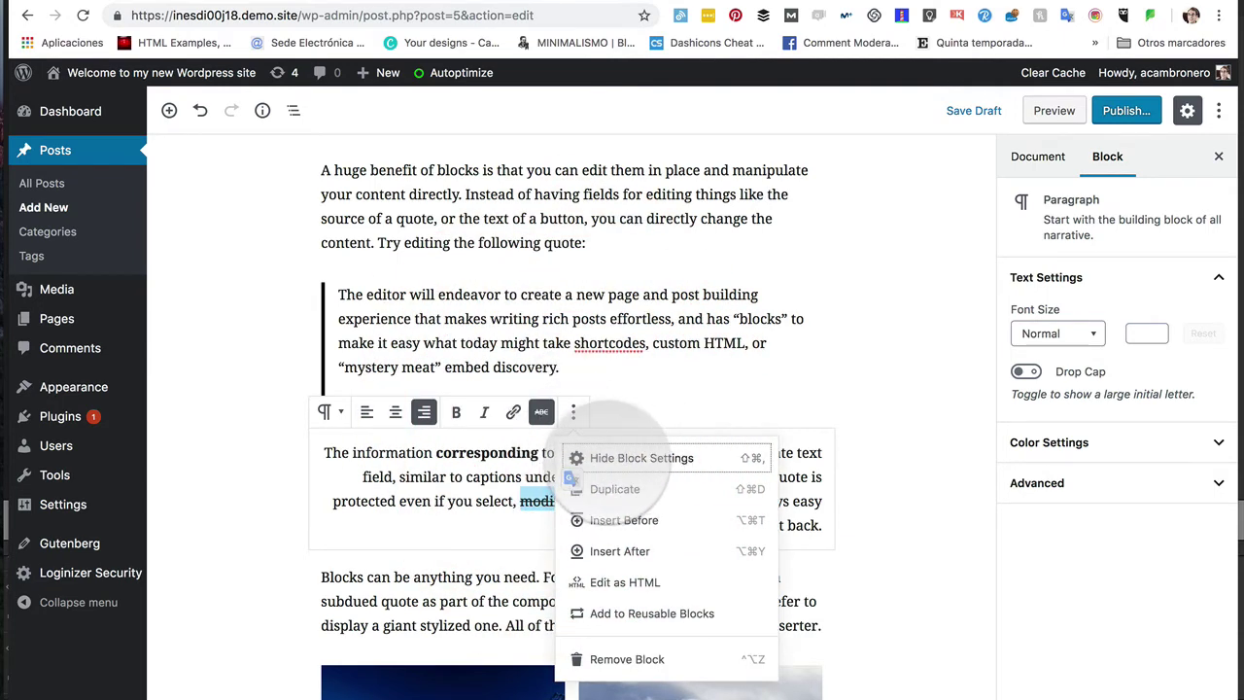
pyautogui.click(725, 458)
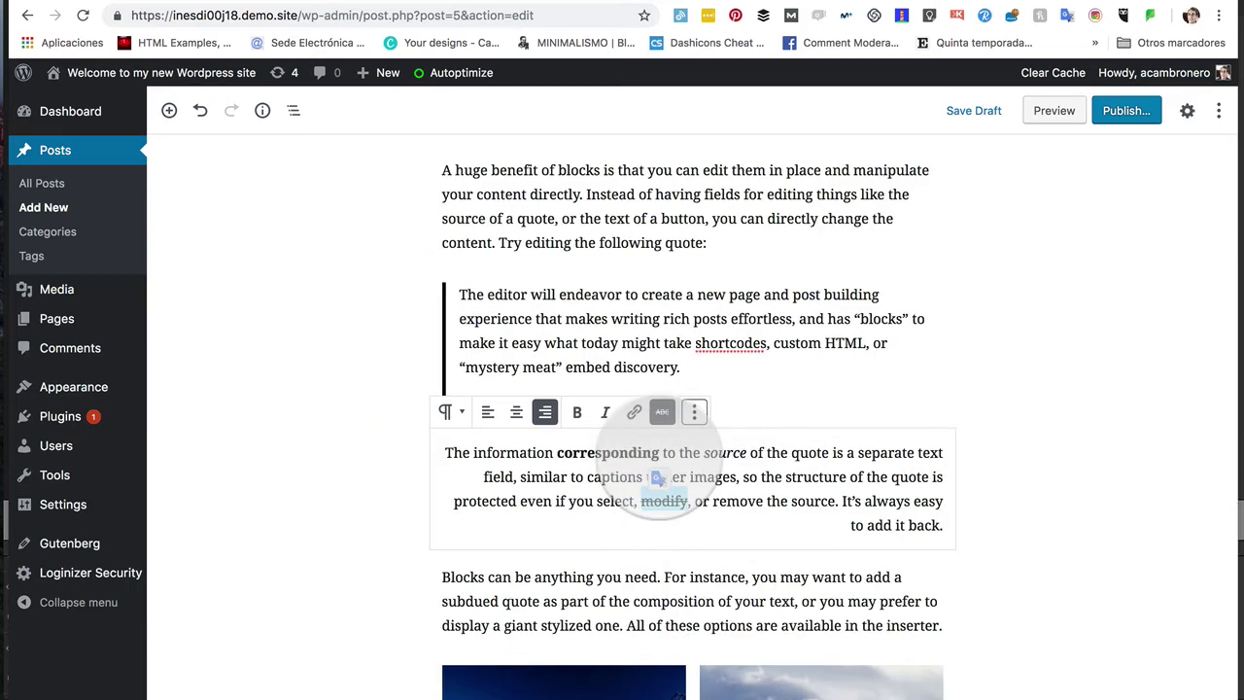
pyautogui.click(1187, 110)
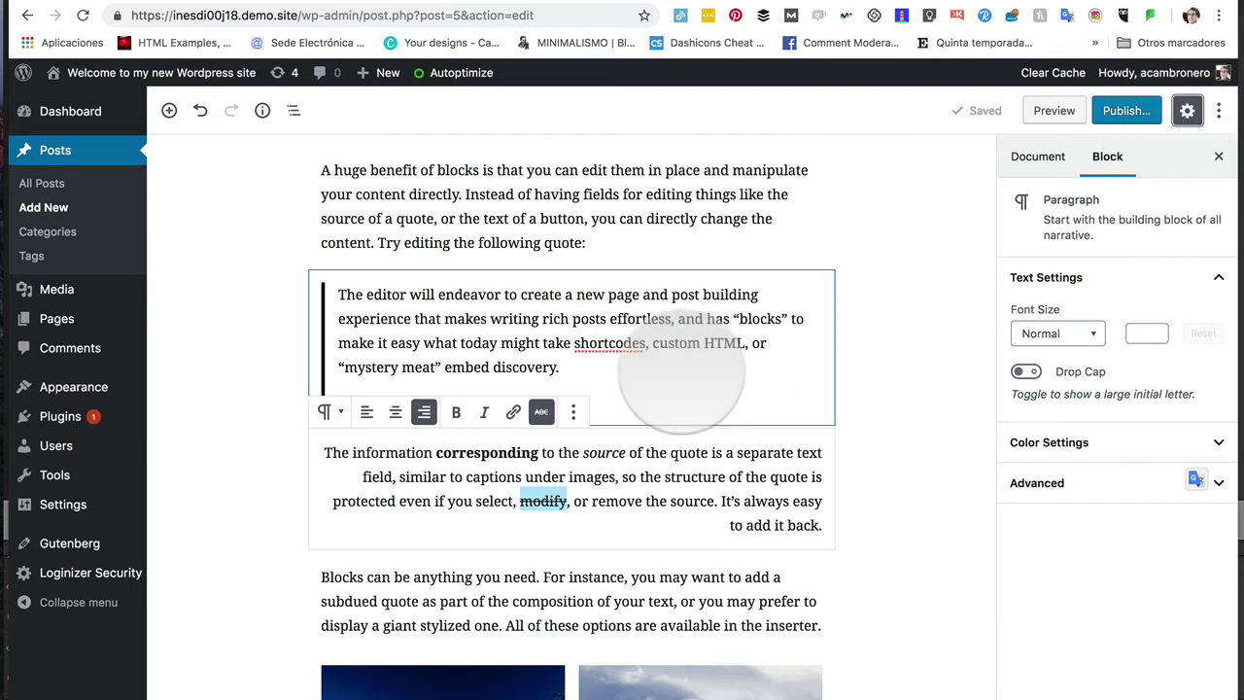
# Duplicate the formatted paragraph below the quote
pyautogui.click(574, 412)
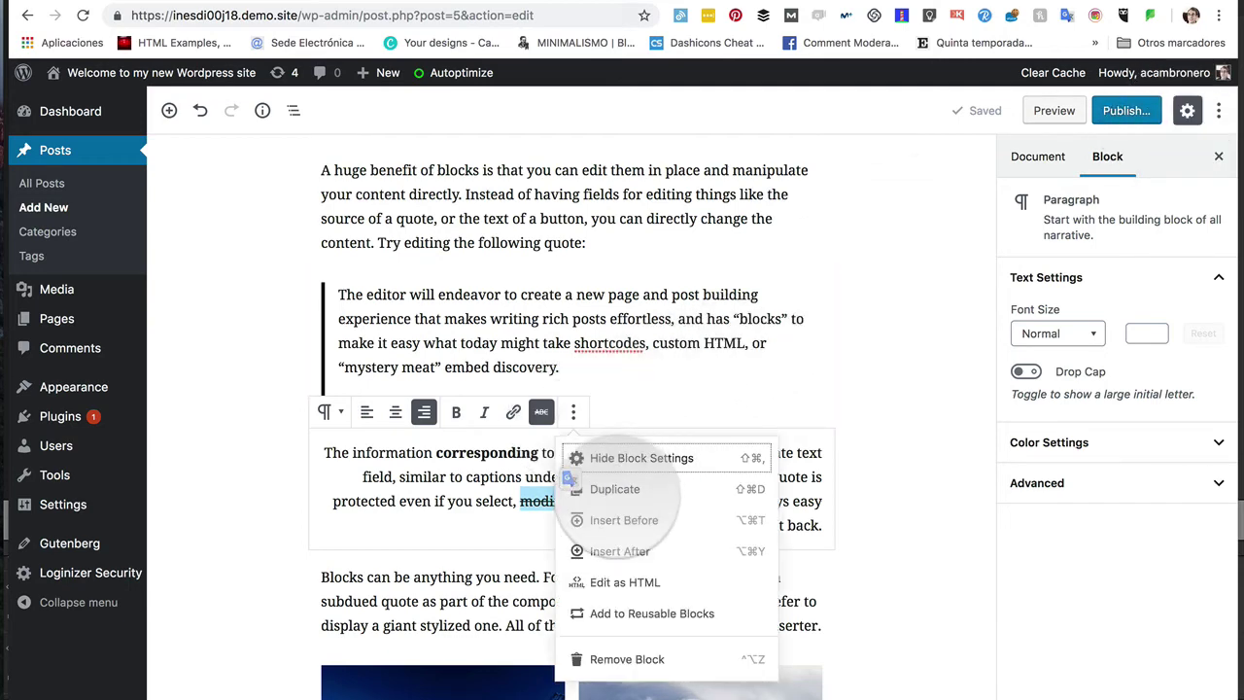
pyautogui.click(615, 489)
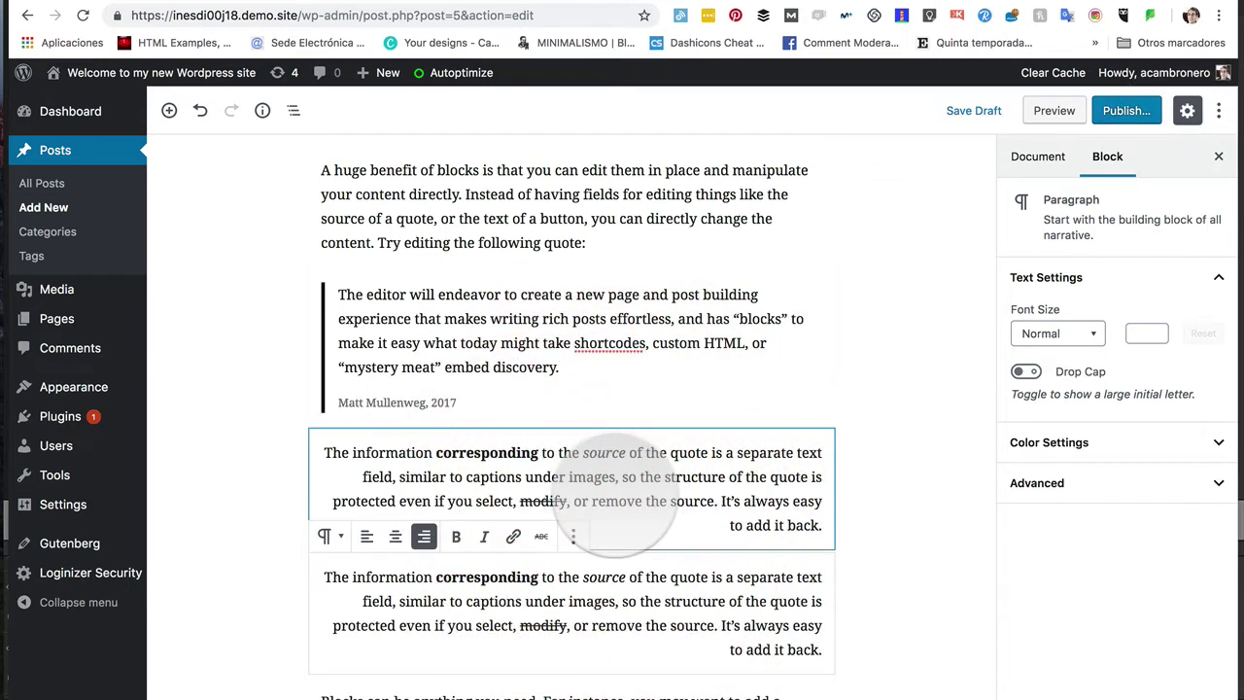
pyautogui.click(622, 514)
pyautogui.scroll(-3, 583, 506)
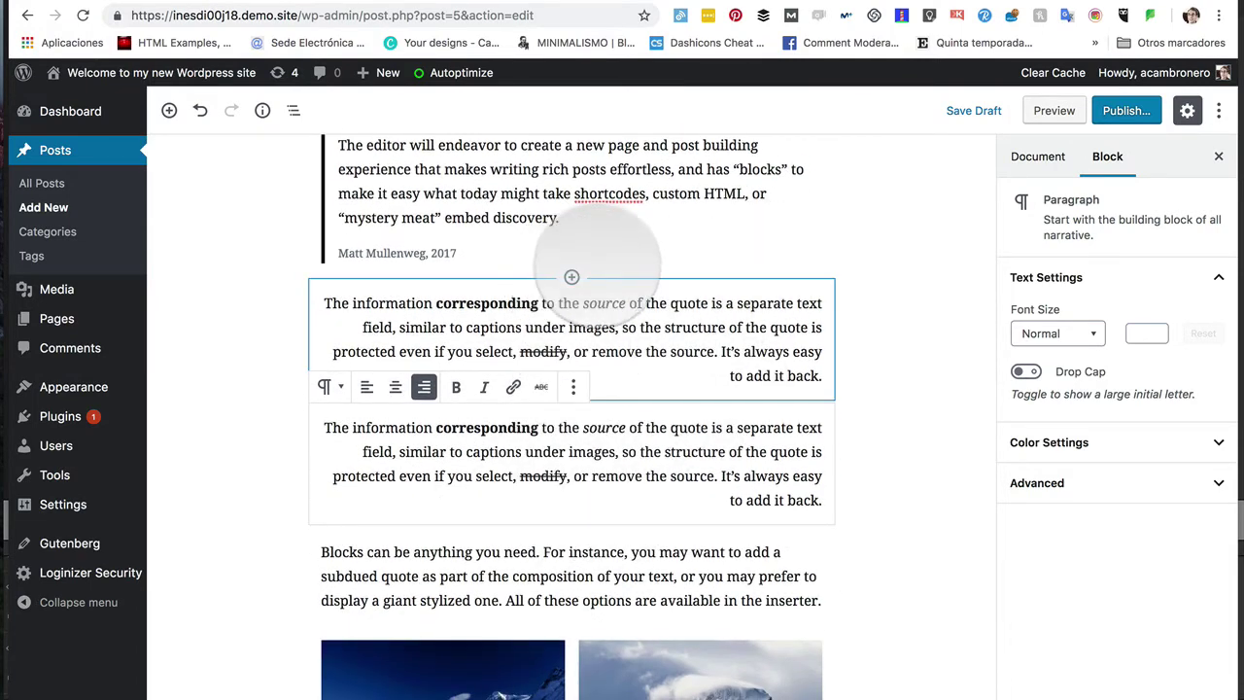
# Insert one empty block before and another after the upper of the two identical paragraphs
pyautogui.click(578, 351)
pyautogui.click(574, 262)
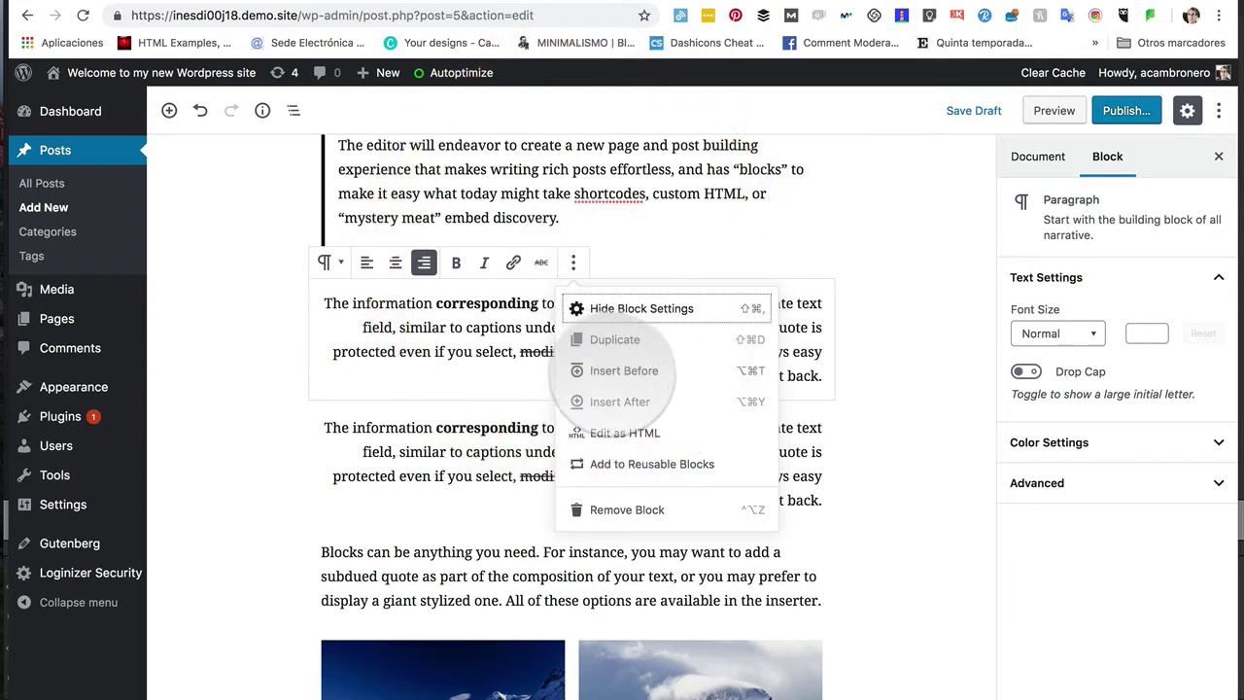
pyautogui.click(615, 370)
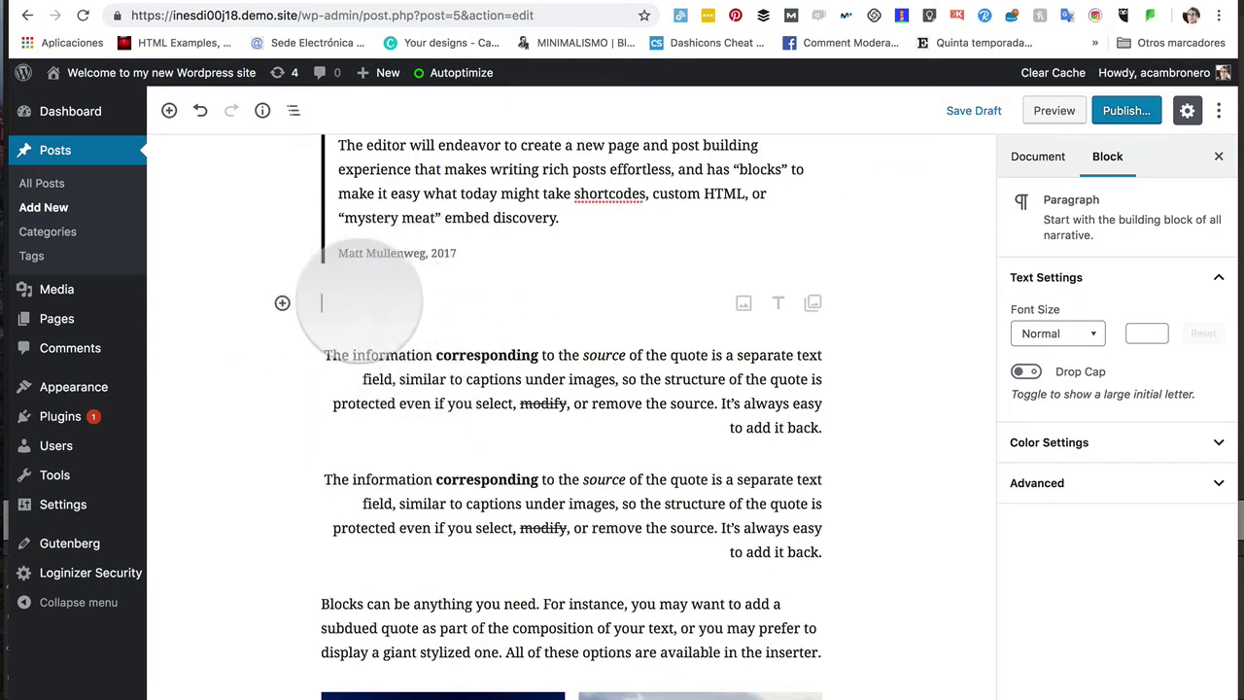
pyautogui.click(533, 408)
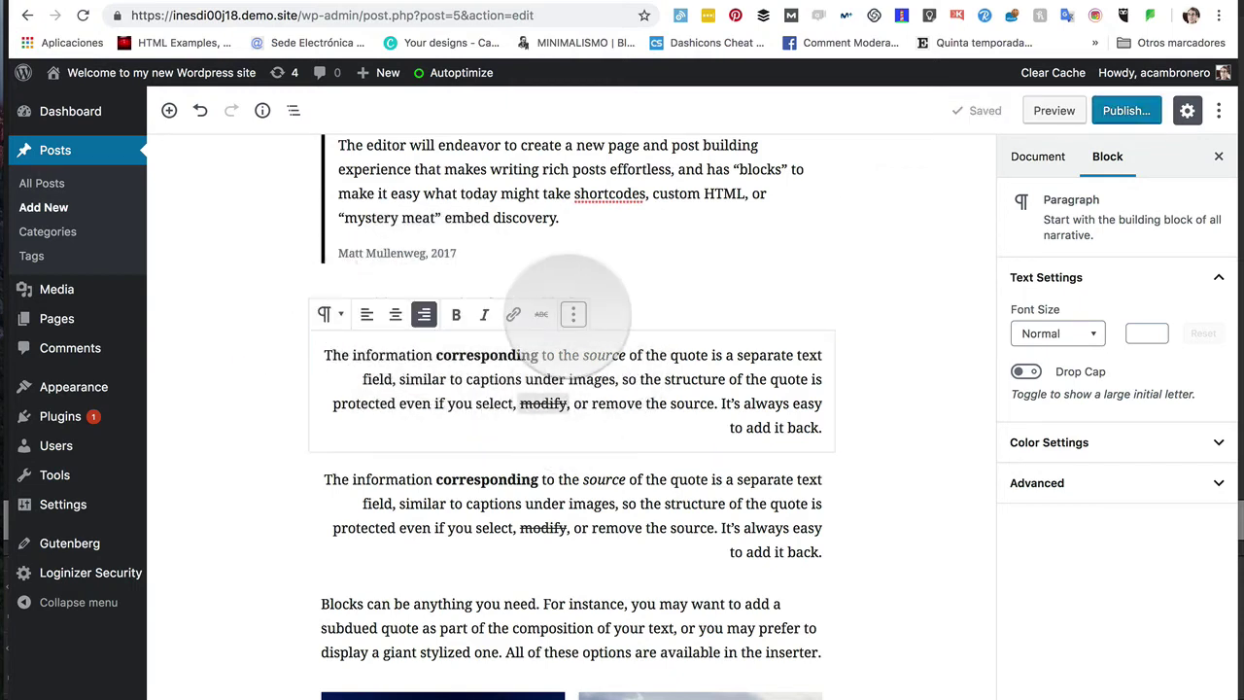
pyautogui.click(574, 313)
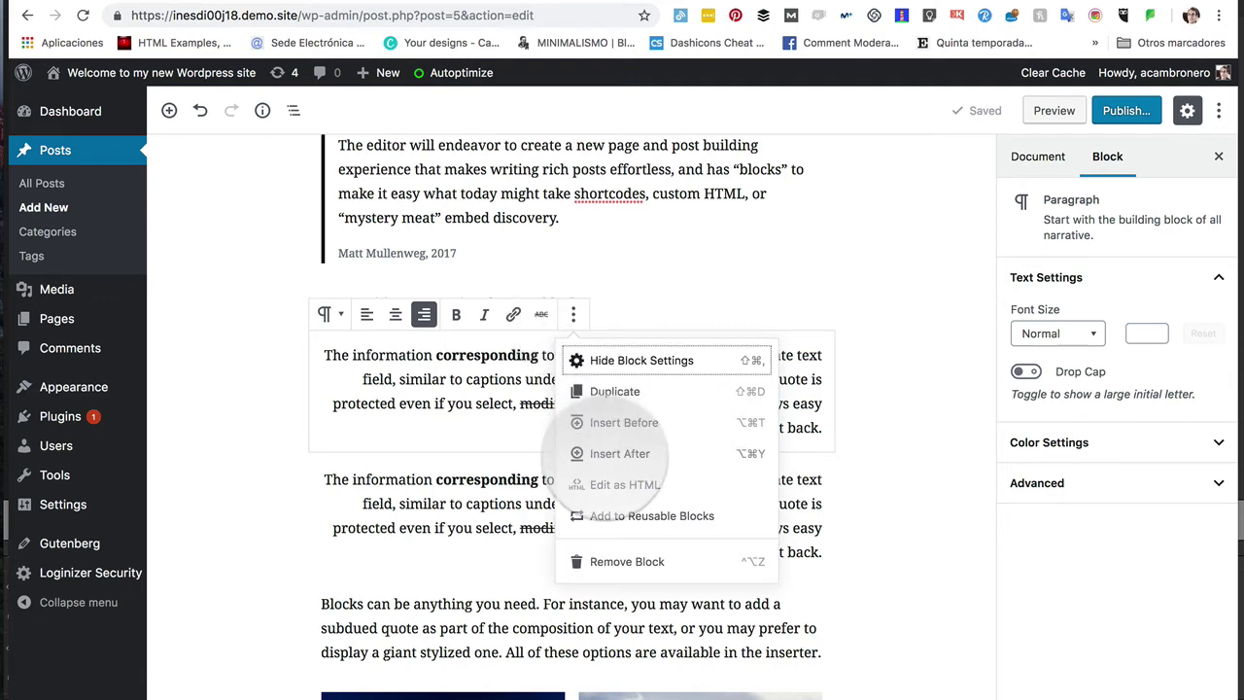
pyautogui.click(620, 453)
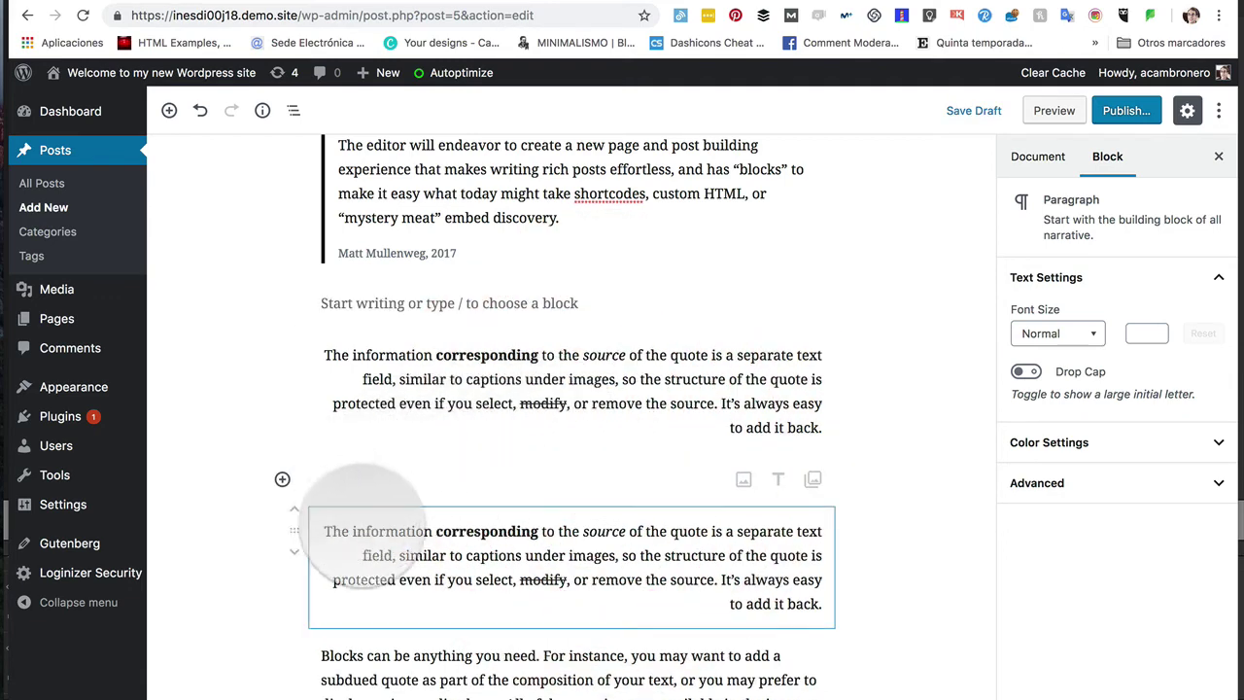
pyautogui.click(545, 404)
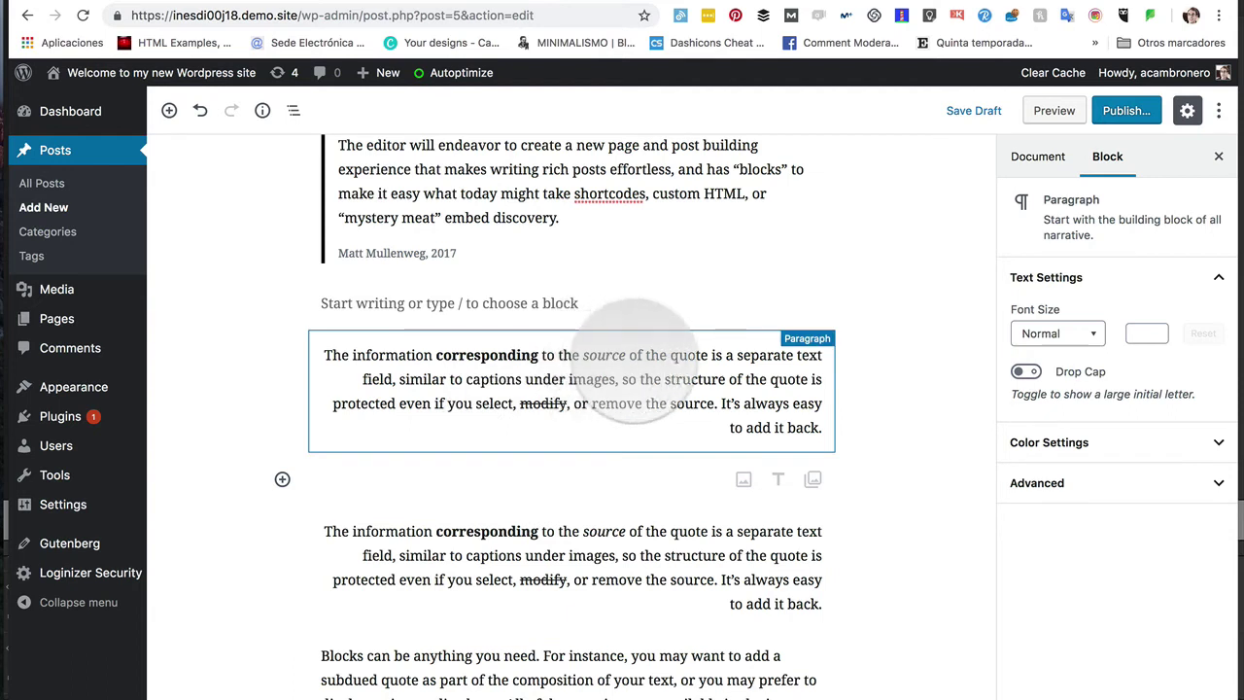
pyautogui.click(359, 474)
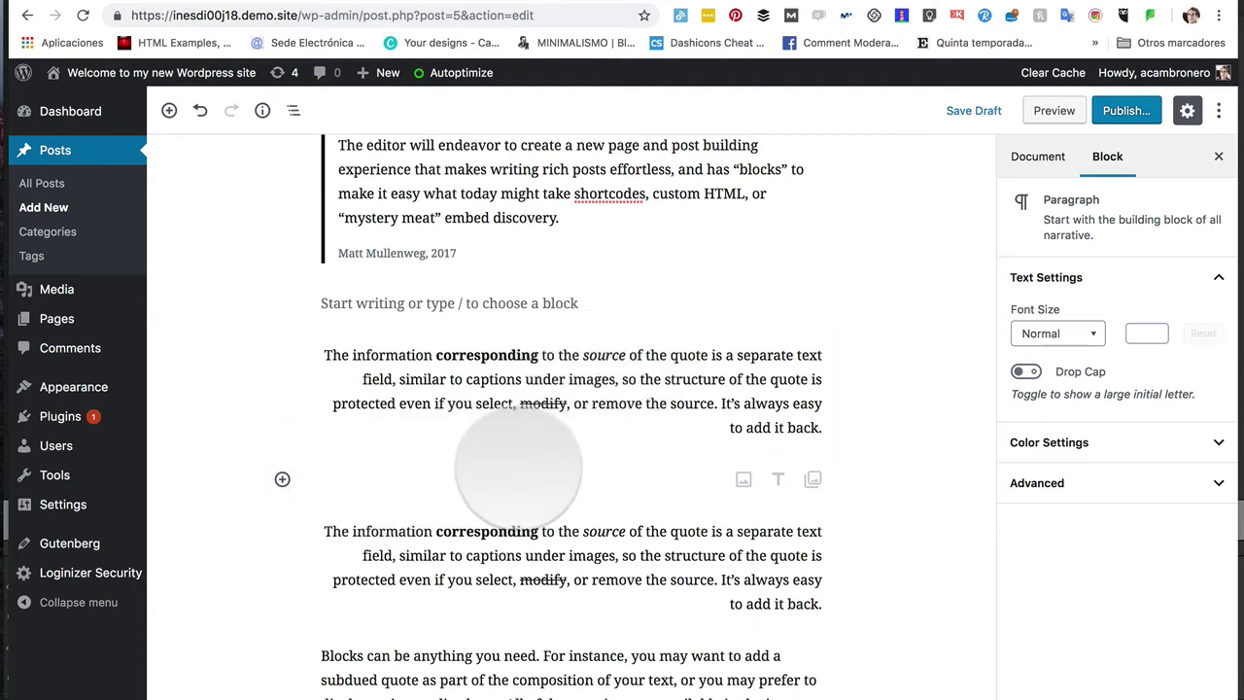
pyautogui.click(309, 480)
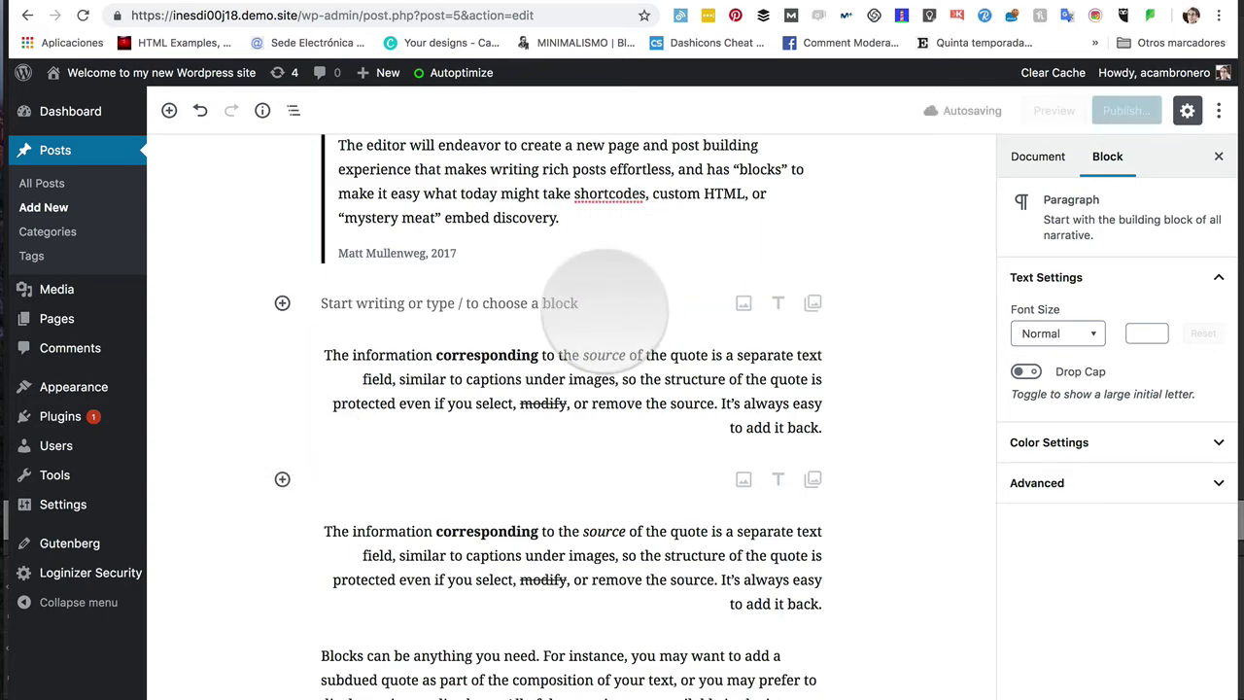
# Switch the upper of the two identical paragraphs to HTML editing to view its code, and return it to visual editing
pyautogui.click(595, 375)
pyautogui.click(573, 314)
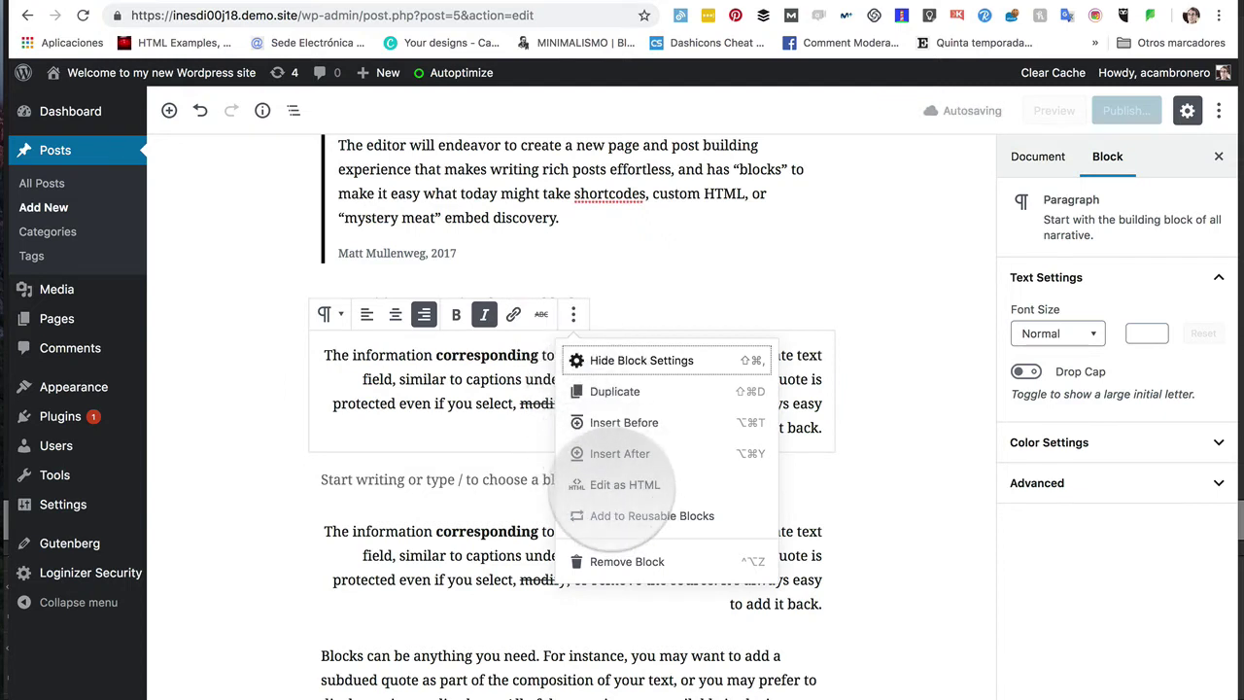
pyautogui.click(625, 484)
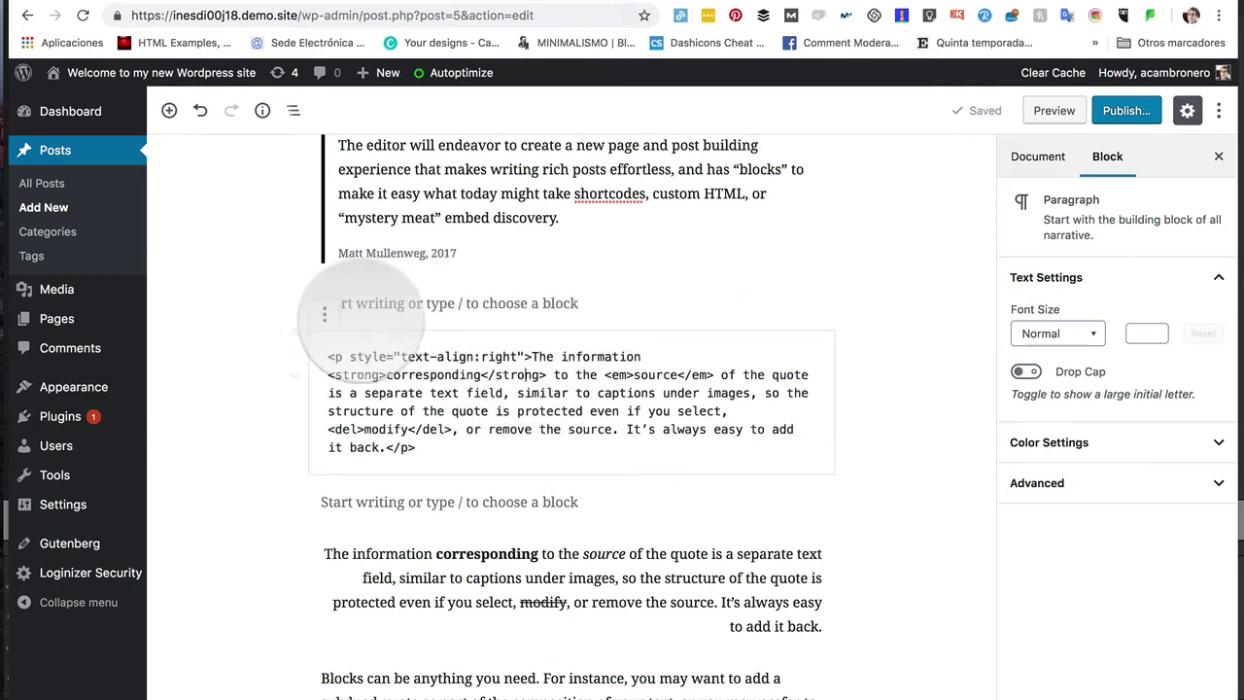
pyautogui.click(325, 313)
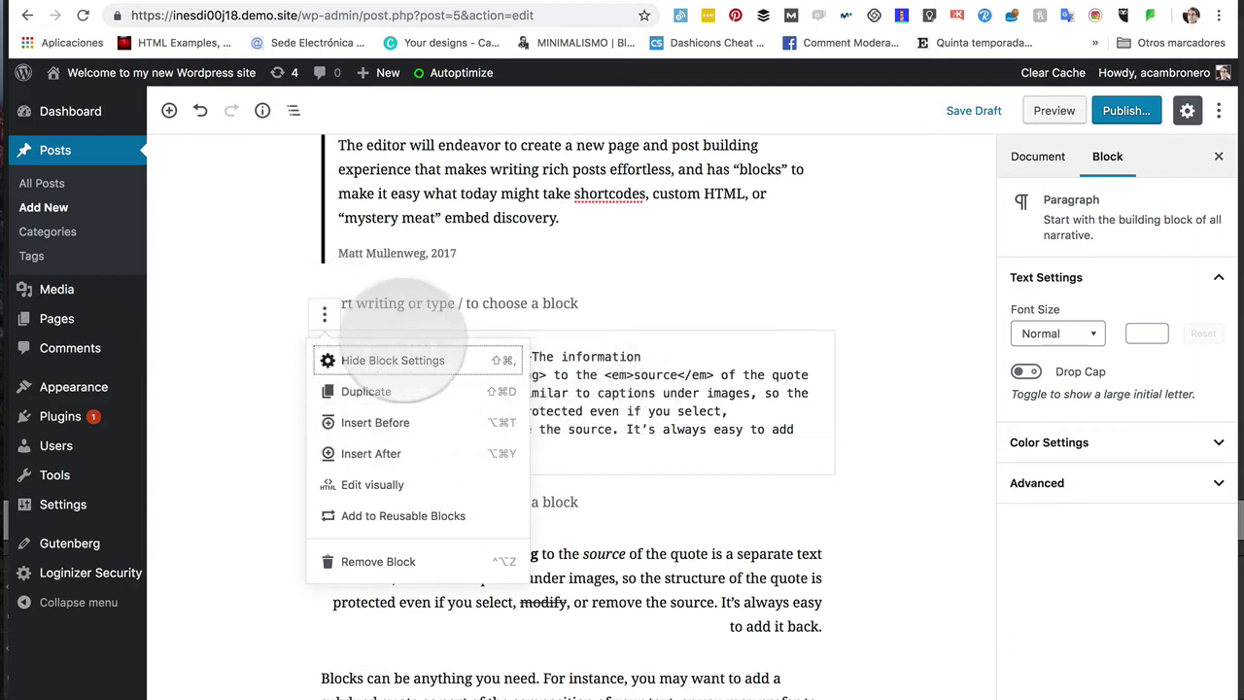
pyautogui.click(484, 410)
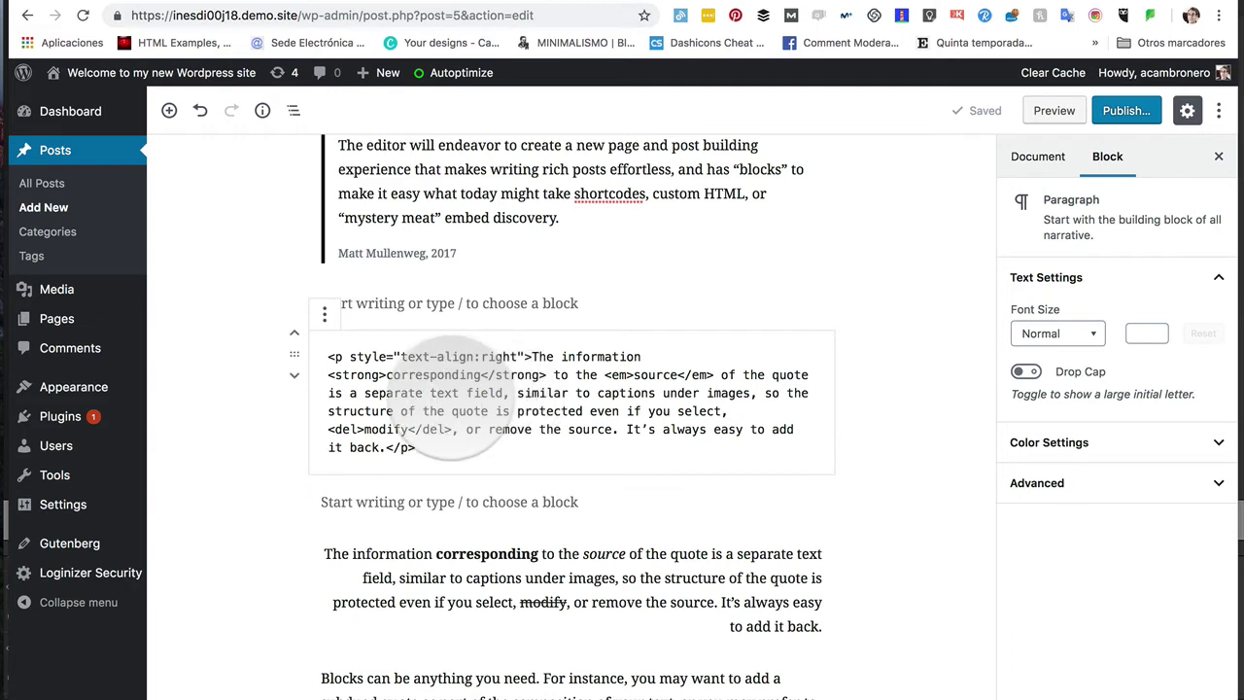
pyautogui.click(325, 313)
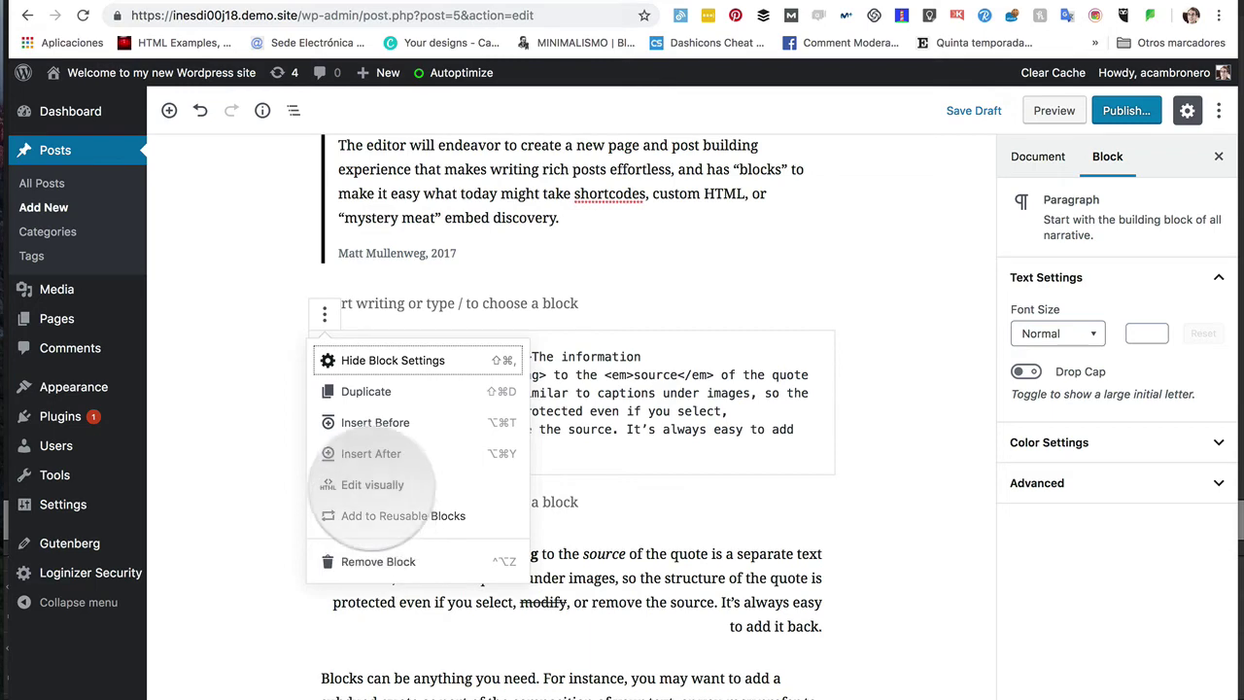
pyautogui.click(371, 484)
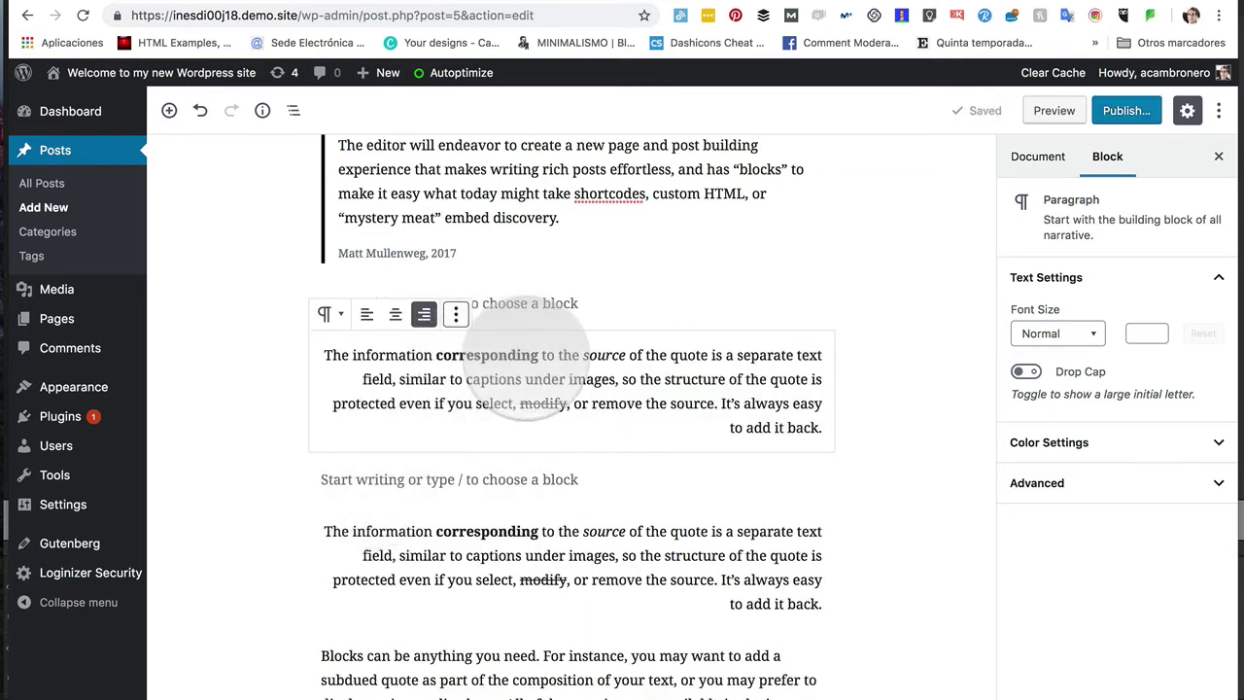
pyautogui.click(456, 313)
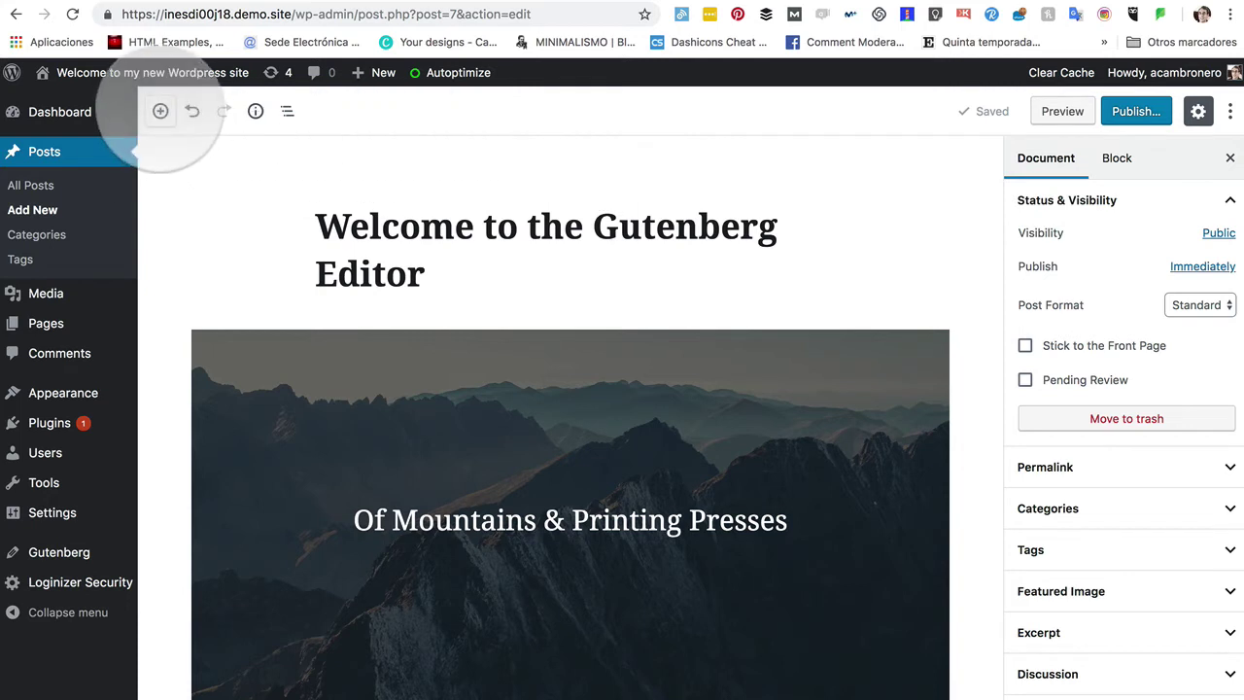
# Insert an empty Paragraph block at the end of the "Welcome to the Gutenberg Editor" post
pyautogui.click(160, 111)
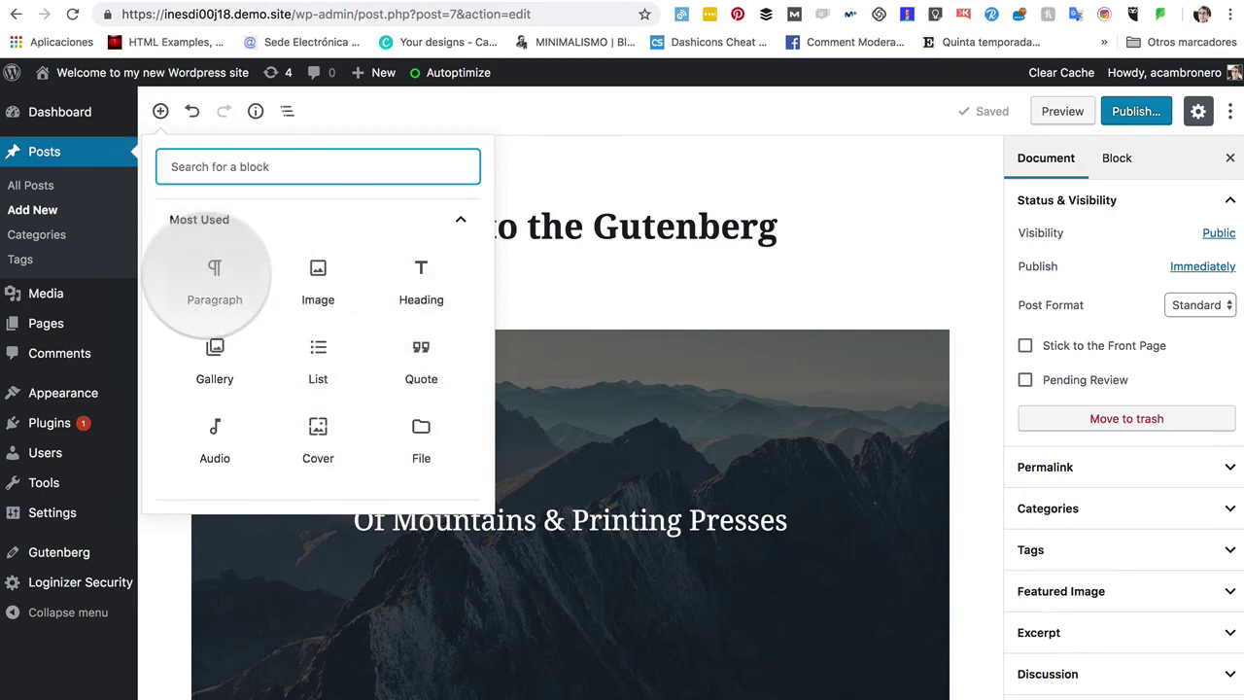
pyautogui.click(215, 280)
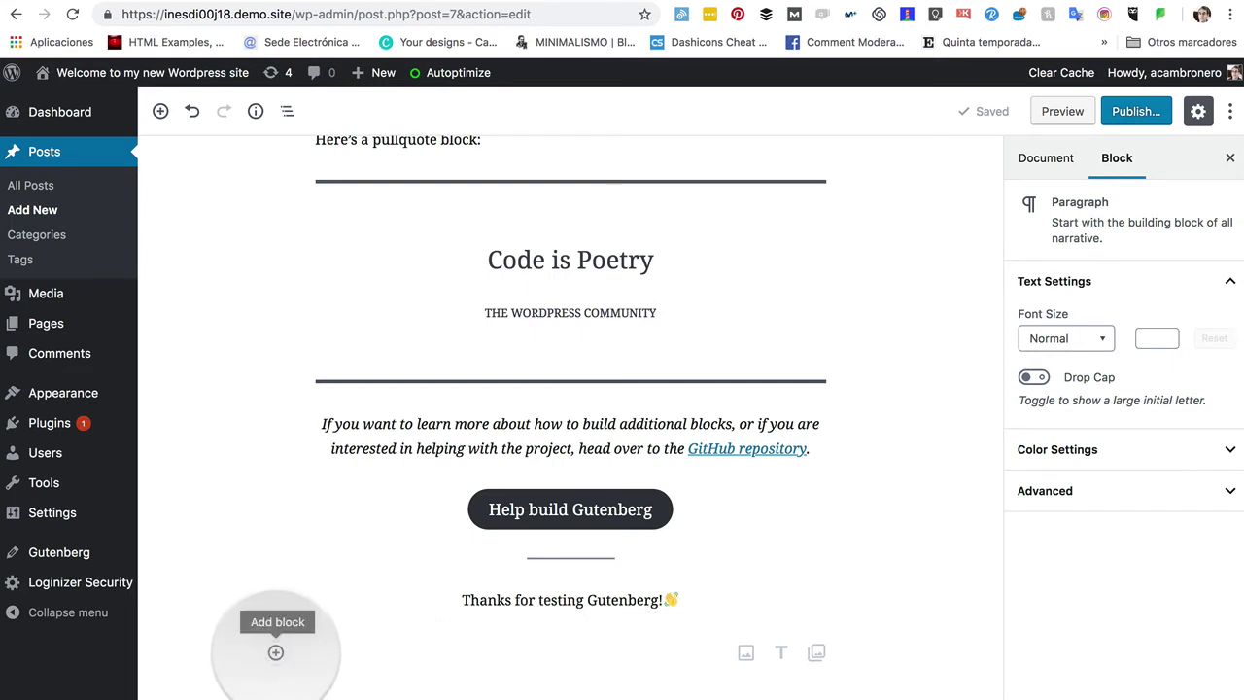
# View the block categories available for the empty paragraph at the end of the post, and expand Embeds
pyautogui.click(276, 653)
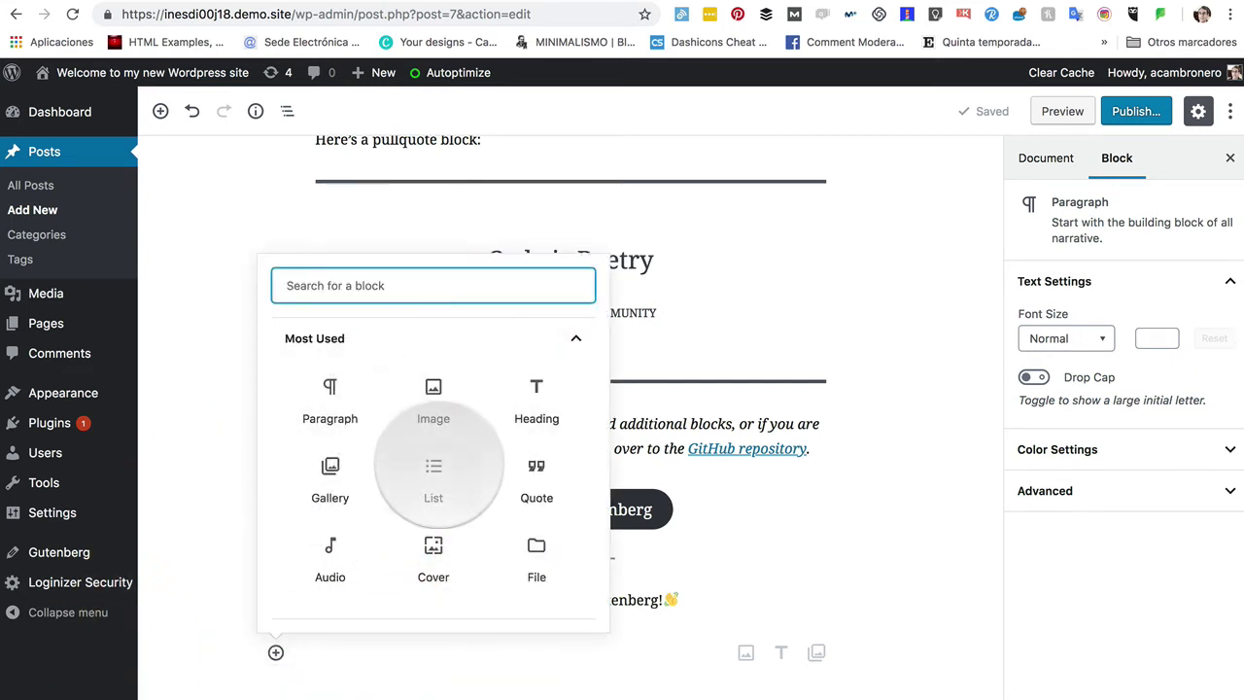
pyautogui.scroll(-5, 439, 465)
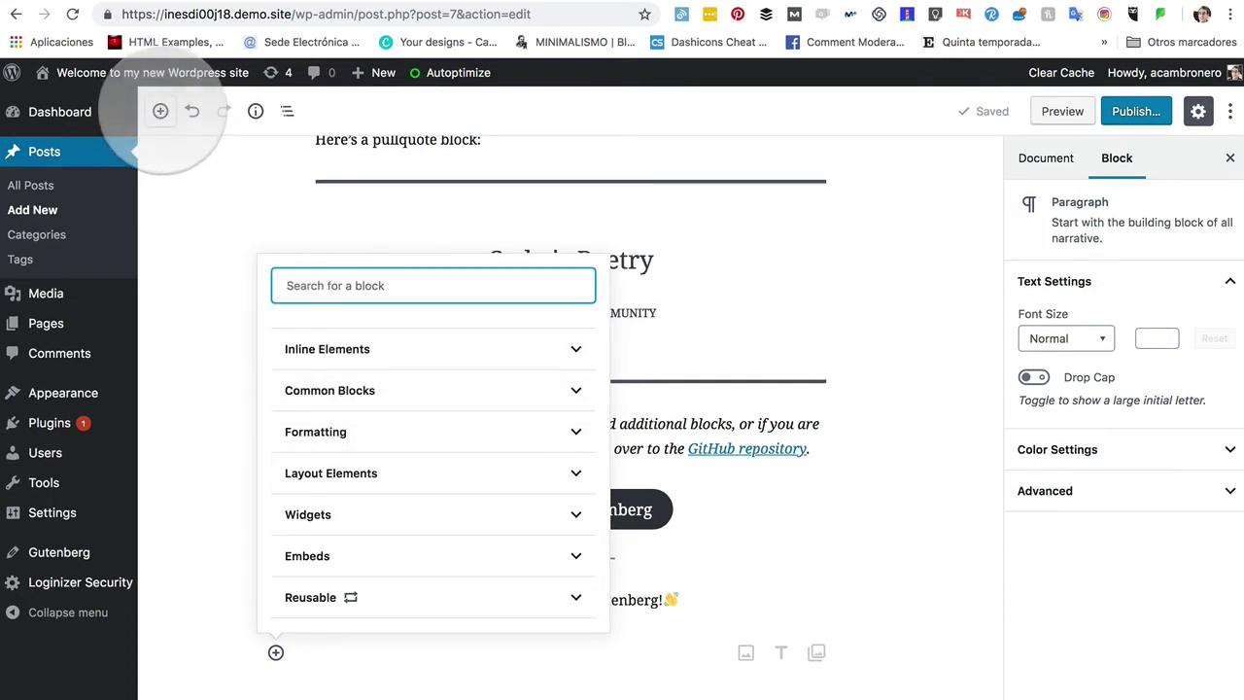
pyautogui.click(442, 555)
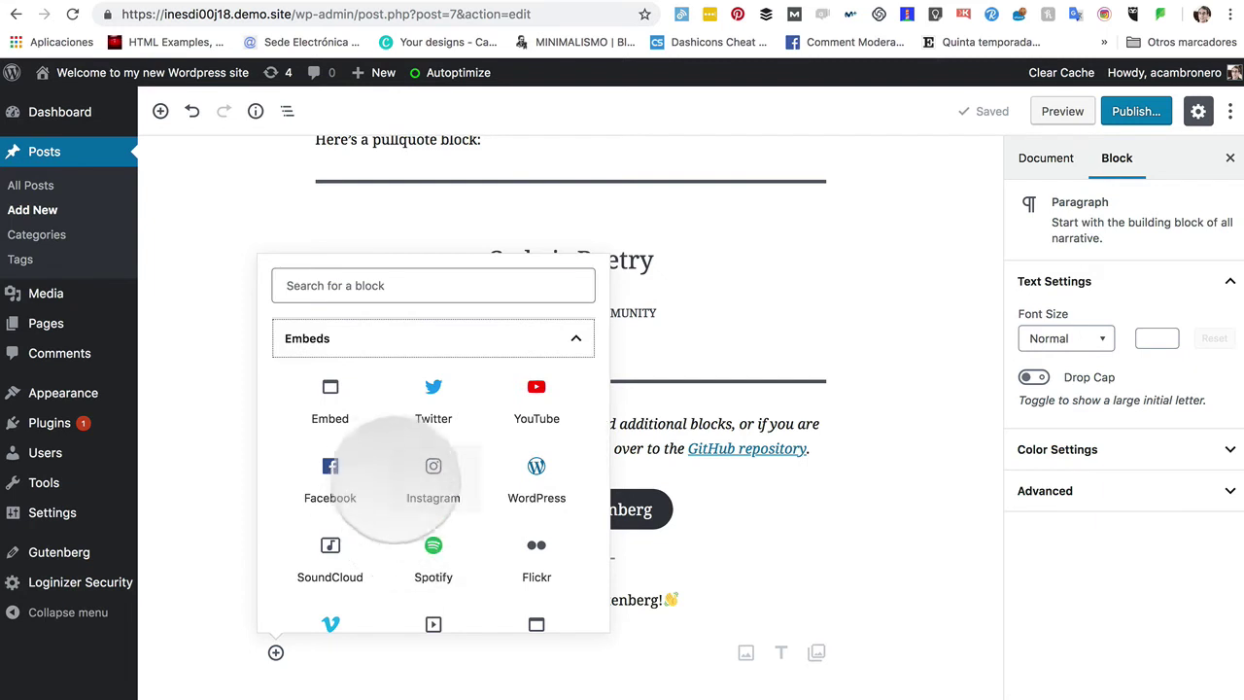
# Examine the Most Used blocks, and expand the Inline Elements, Common Blocks and Formatting categories to view their blocks
pyautogui.scroll(5, 350, 544)
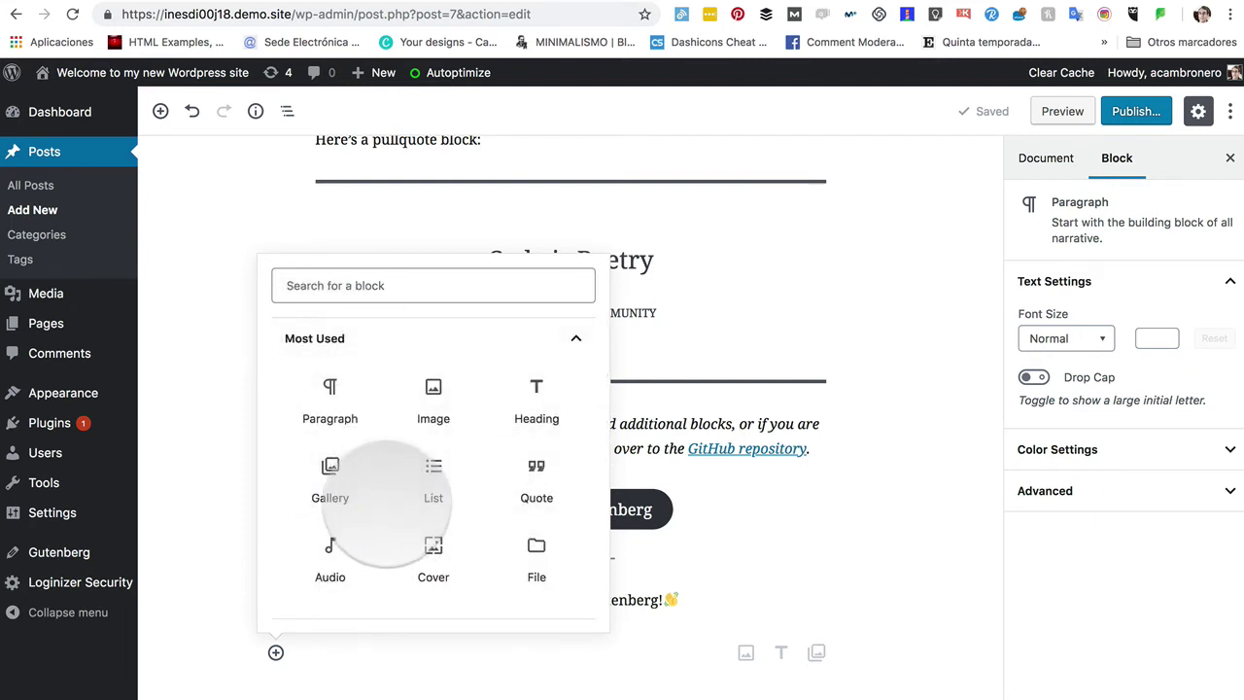
pyautogui.scroll(-3, 403, 505)
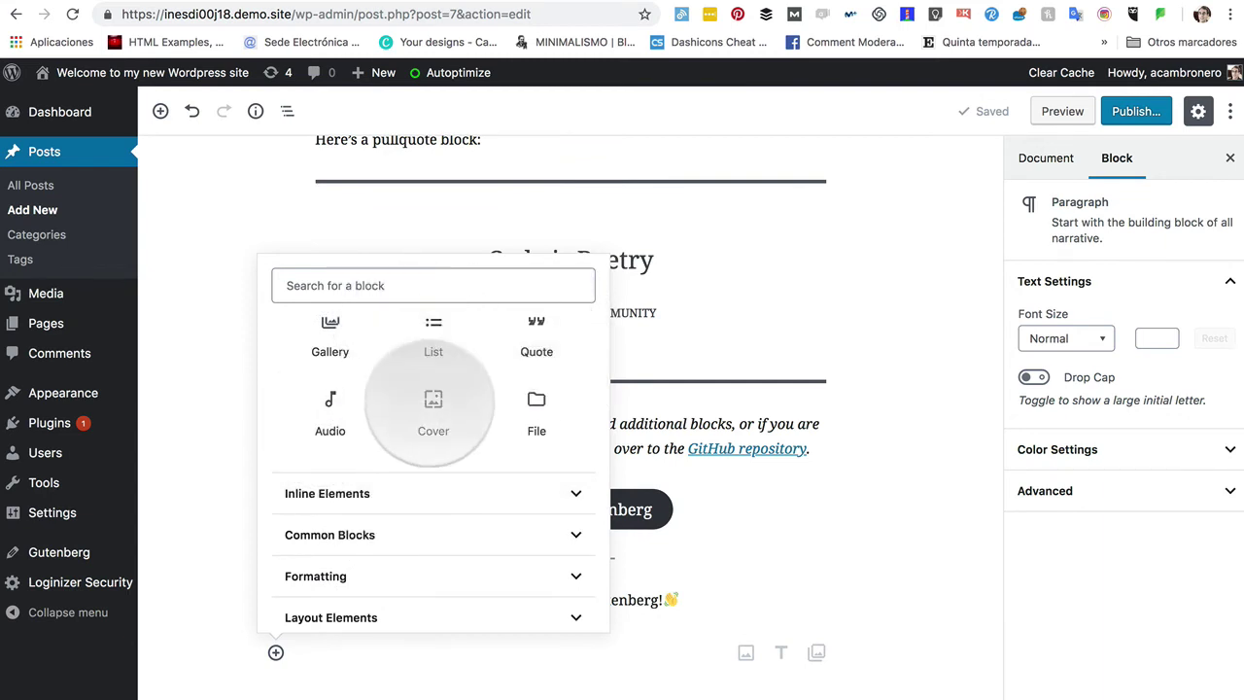
pyautogui.scroll(3, 486, 399)
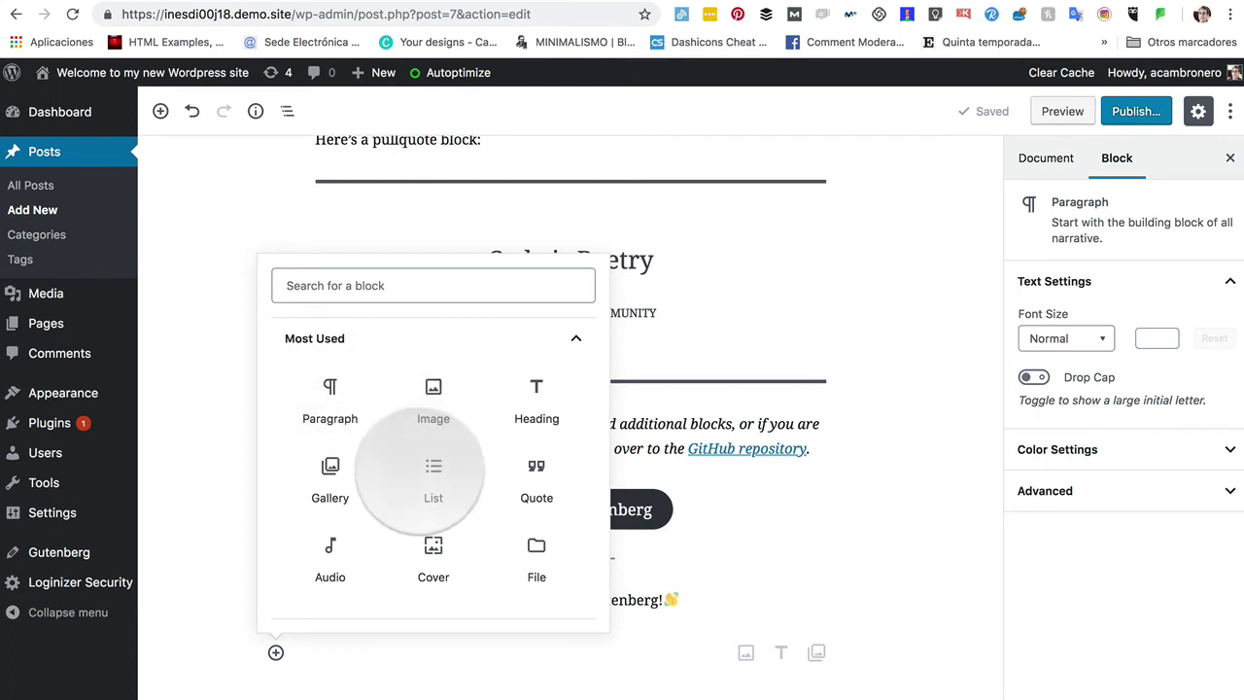
pyautogui.scroll(-5, 431, 445)
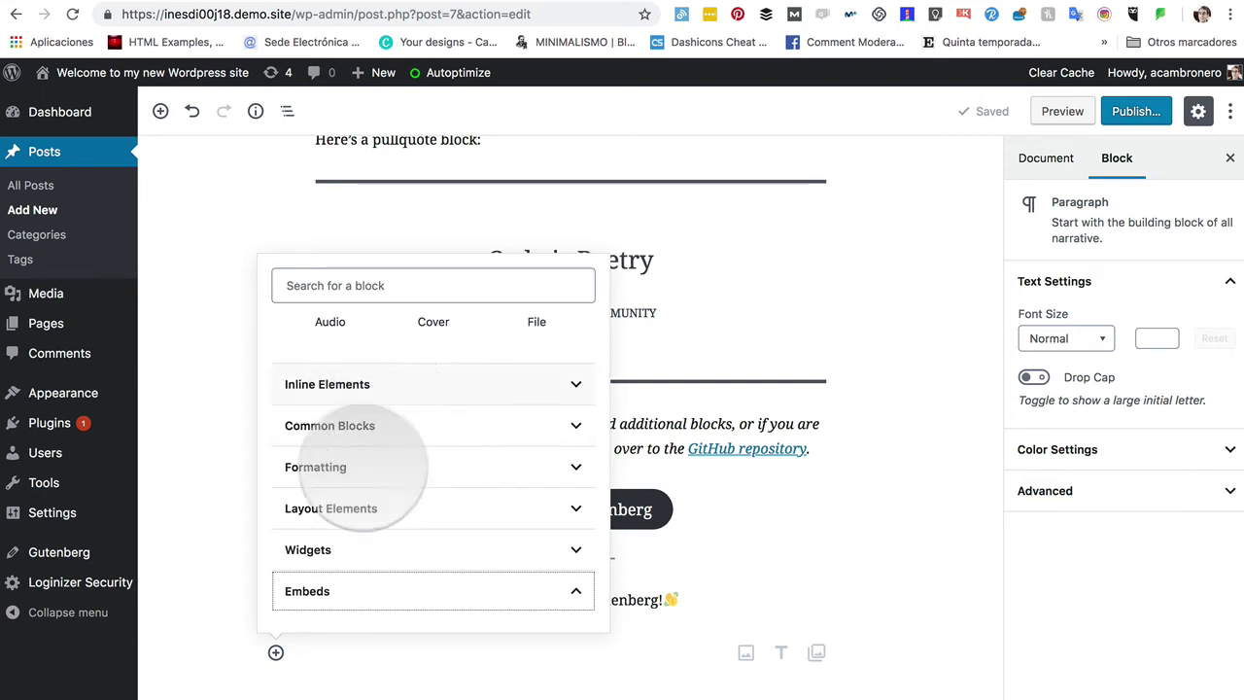
pyautogui.click(331, 386)
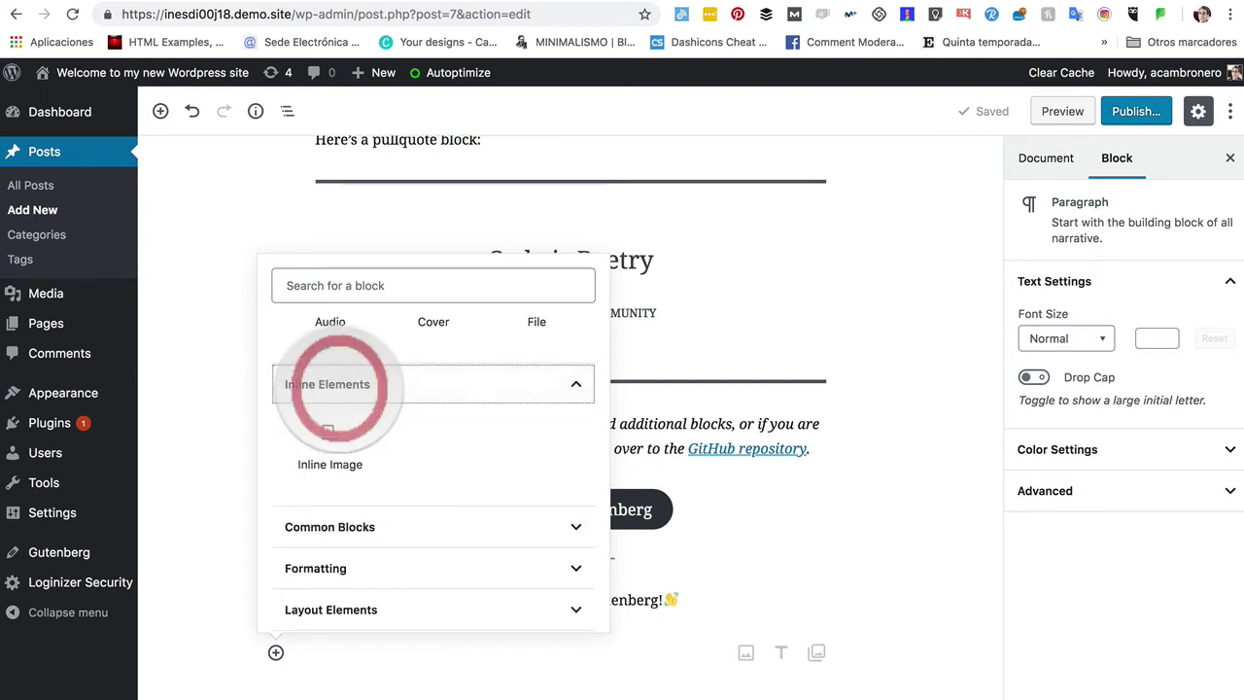
pyautogui.click(329, 525)
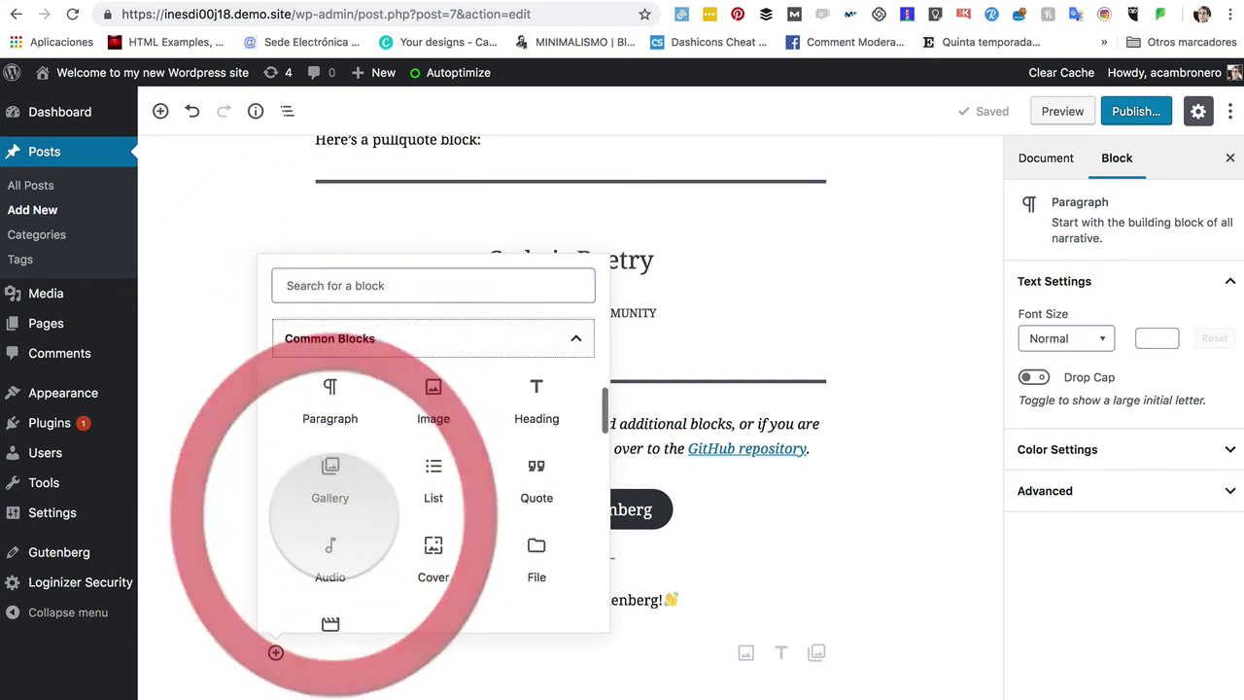
pyautogui.scroll(-3, 332, 499)
pyautogui.click(321, 551)
pyautogui.scroll(-2, 330, 554)
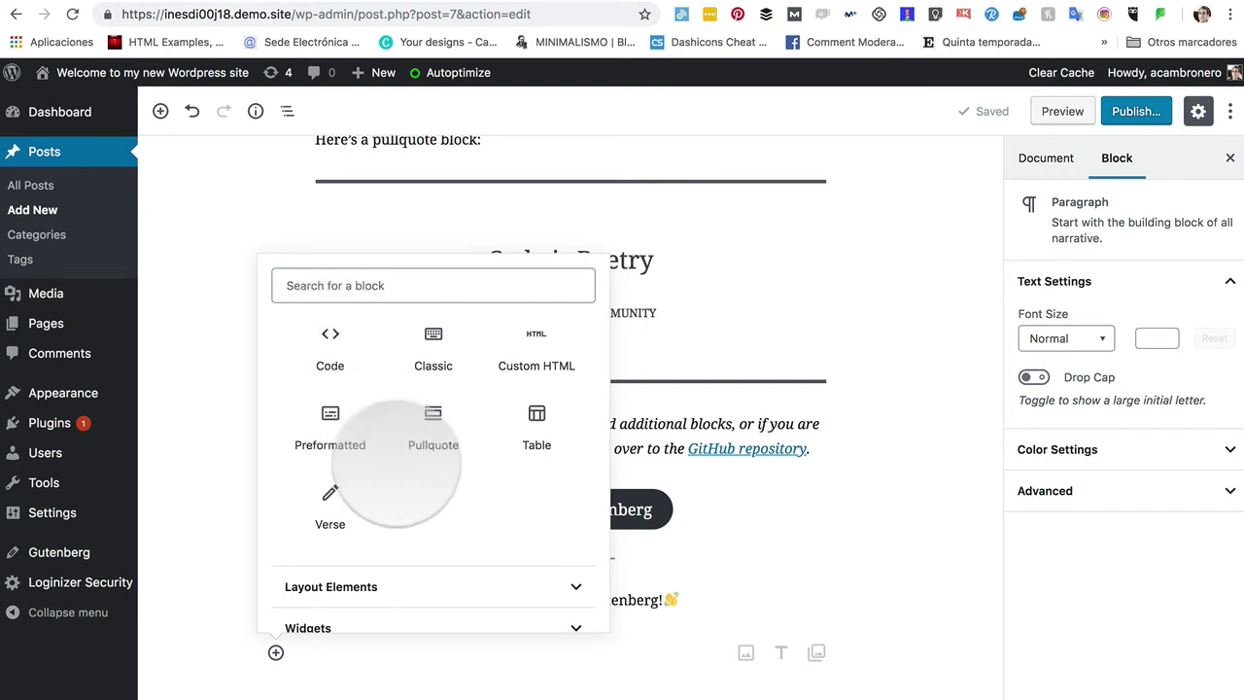
# Expand the Layout Elements and Widgets categories to examine the blocks they offer
pyautogui.scroll(-3, 376, 499)
pyautogui.click(379, 486)
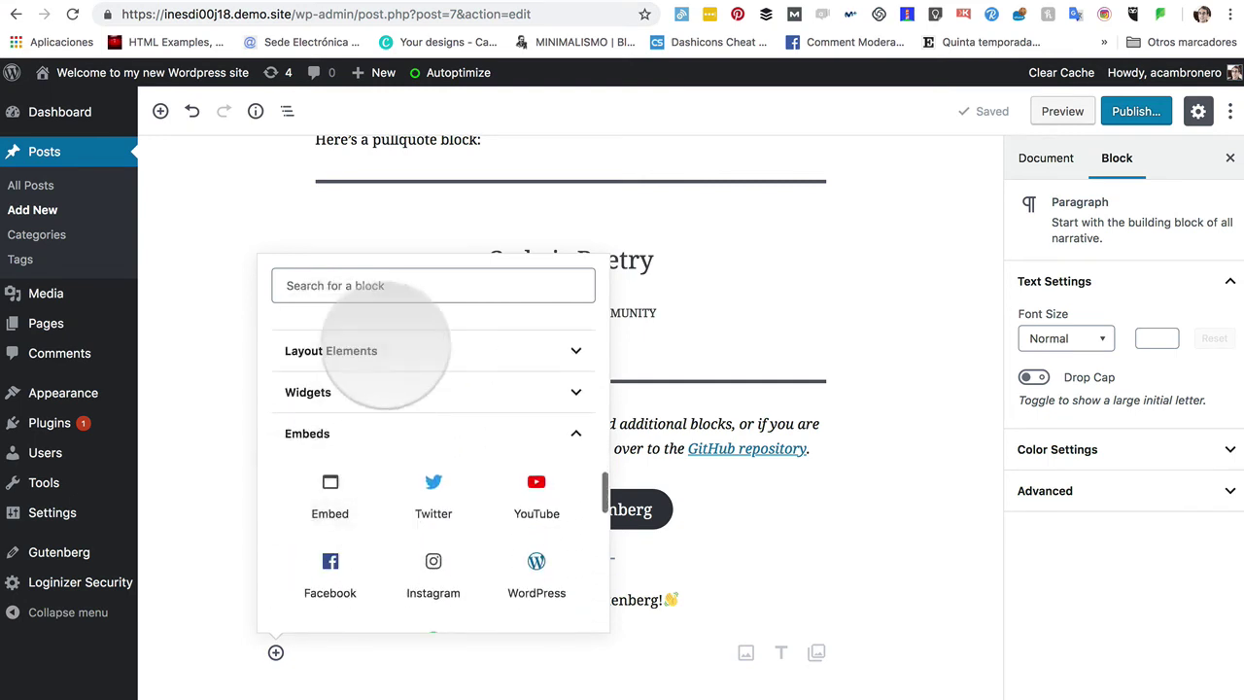
pyautogui.click(365, 356)
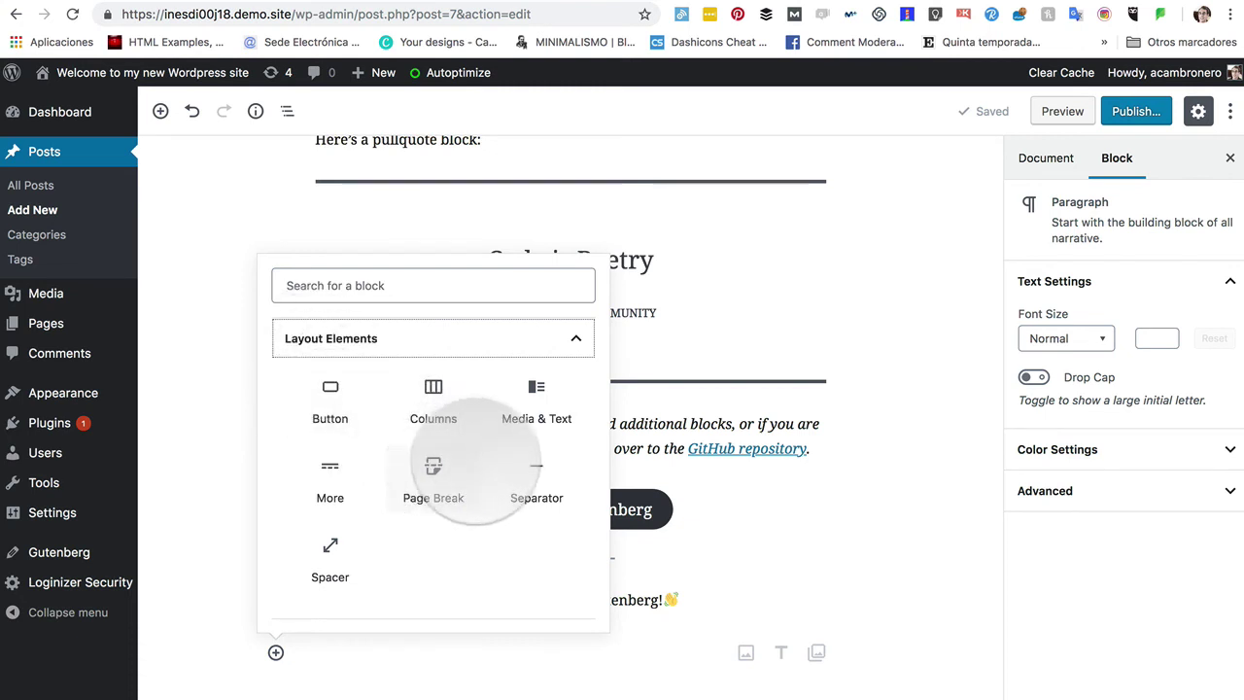
pyautogui.scroll(-5, 445, 437)
pyautogui.scroll(2, 362, 388)
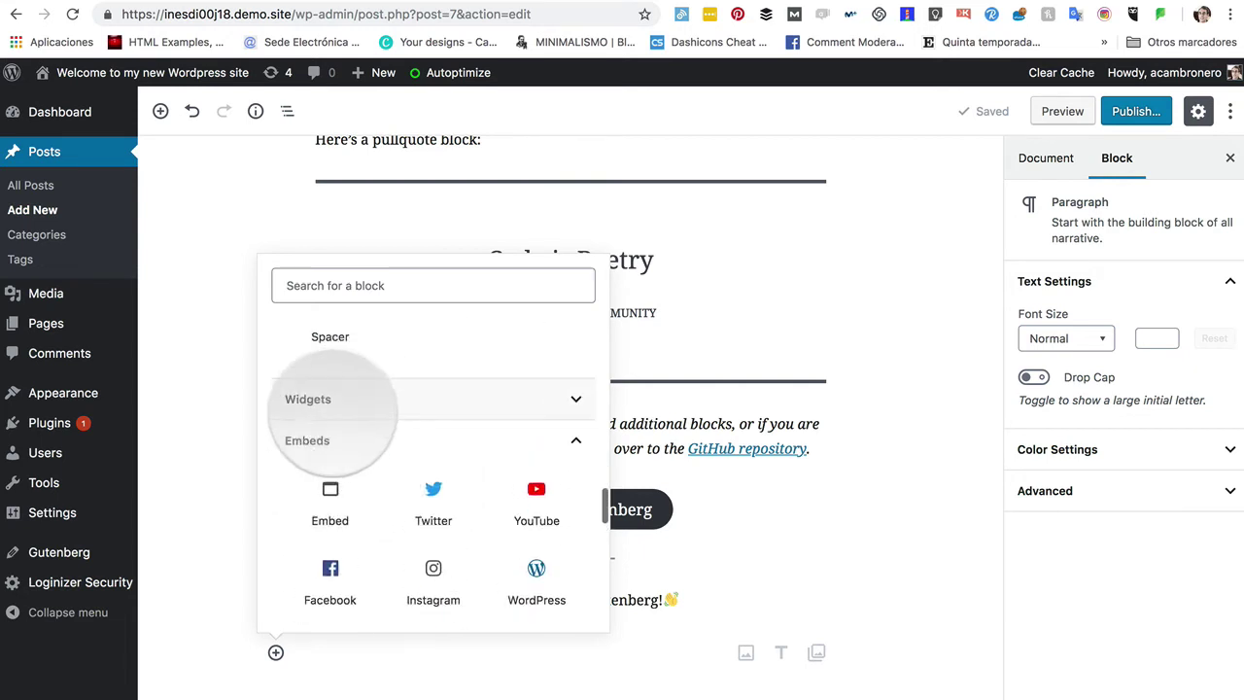
pyautogui.click(335, 393)
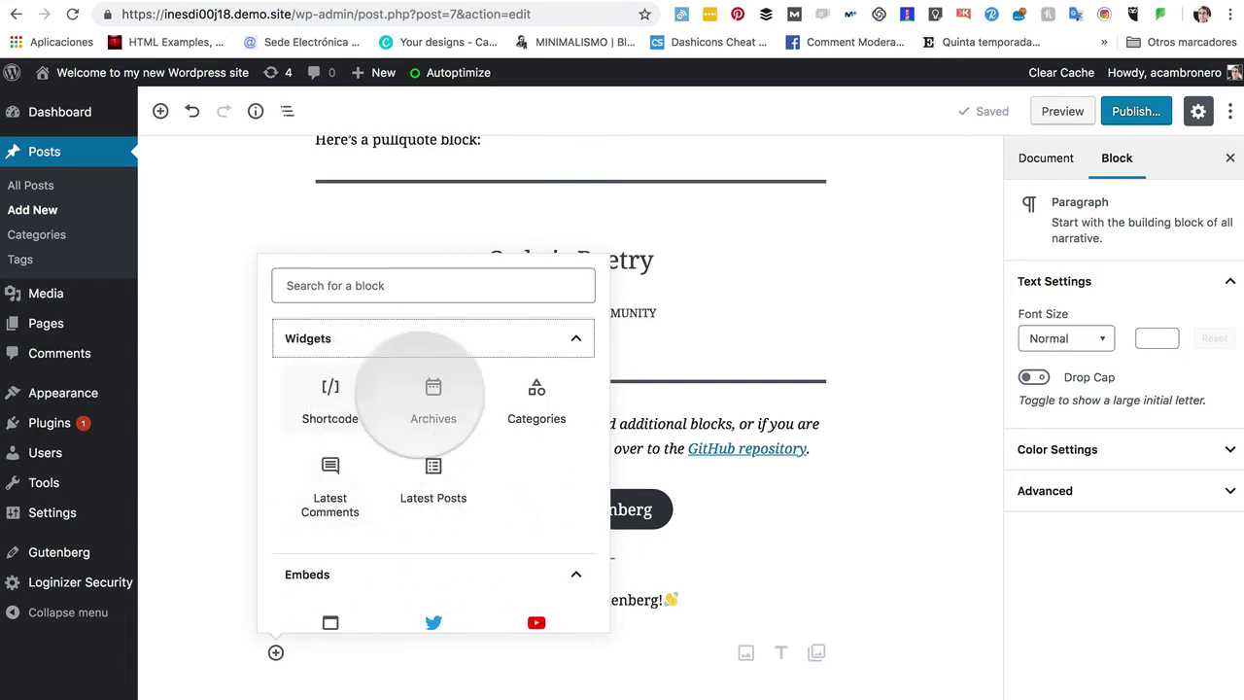
pyautogui.scroll(-2, 384, 477)
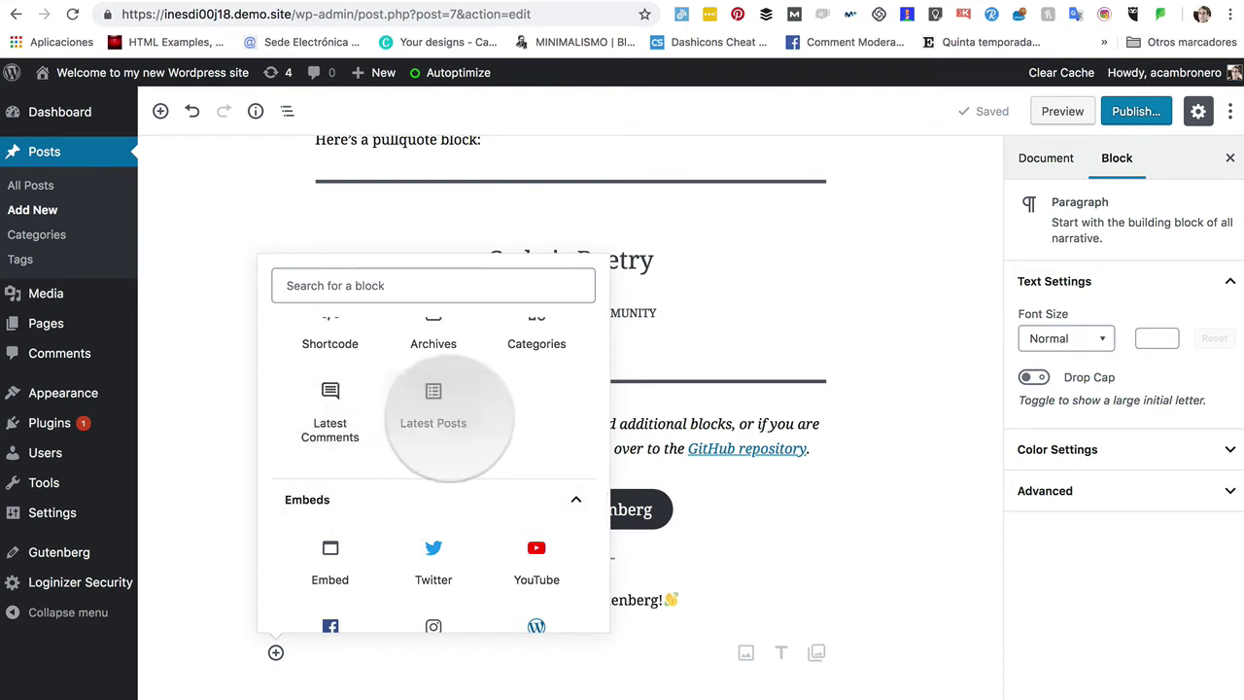
# Look through the Embeds blocks, and expand Reusable to preview the "Parrafo especial" block
pyautogui.scroll(-4, 431, 486)
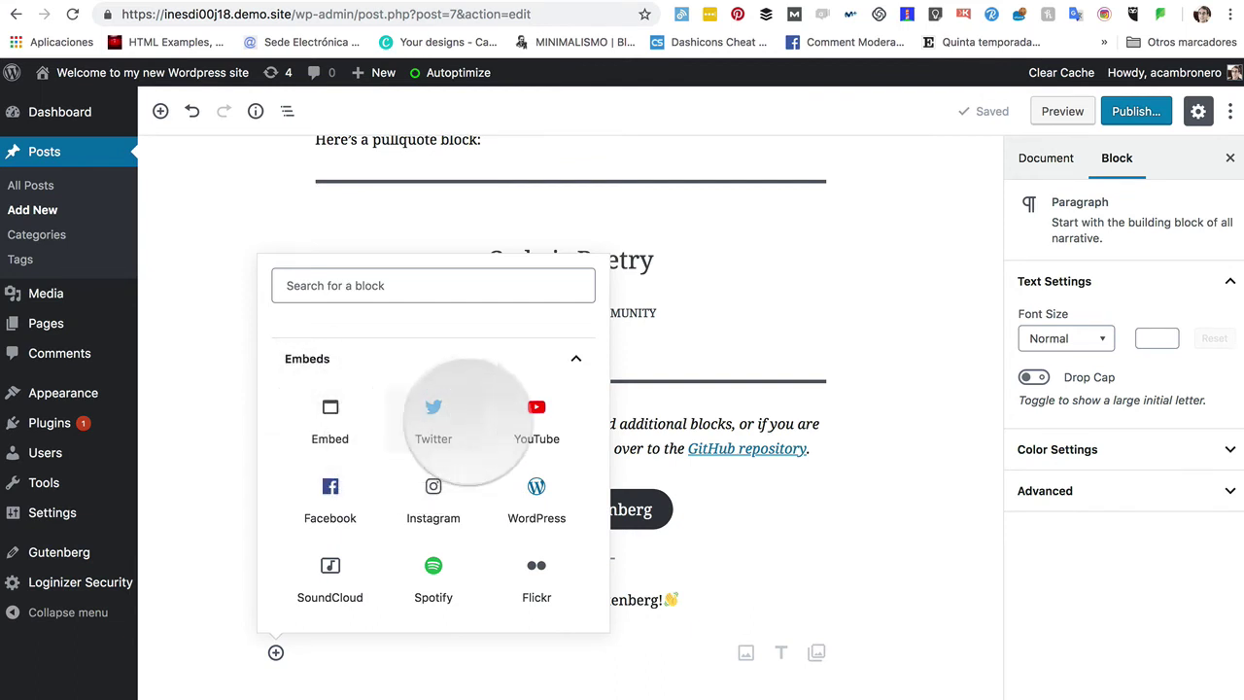
pyautogui.scroll(-1, 442, 554)
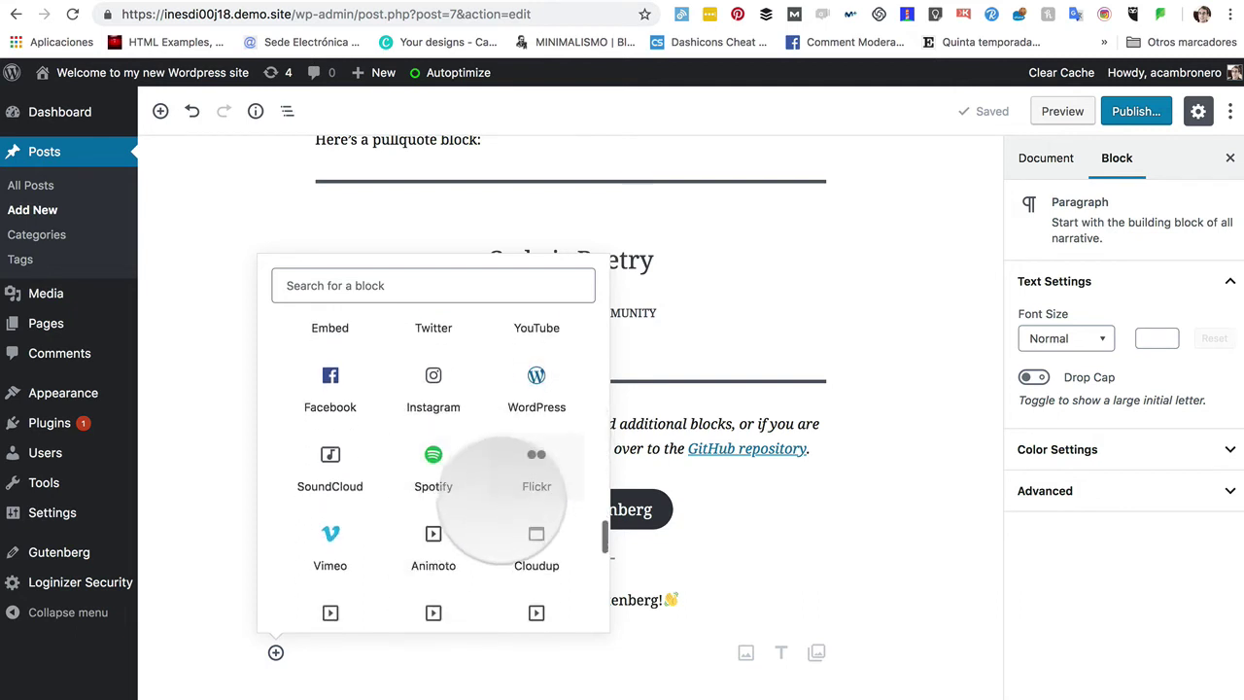
pyautogui.scroll(-2, 444, 554)
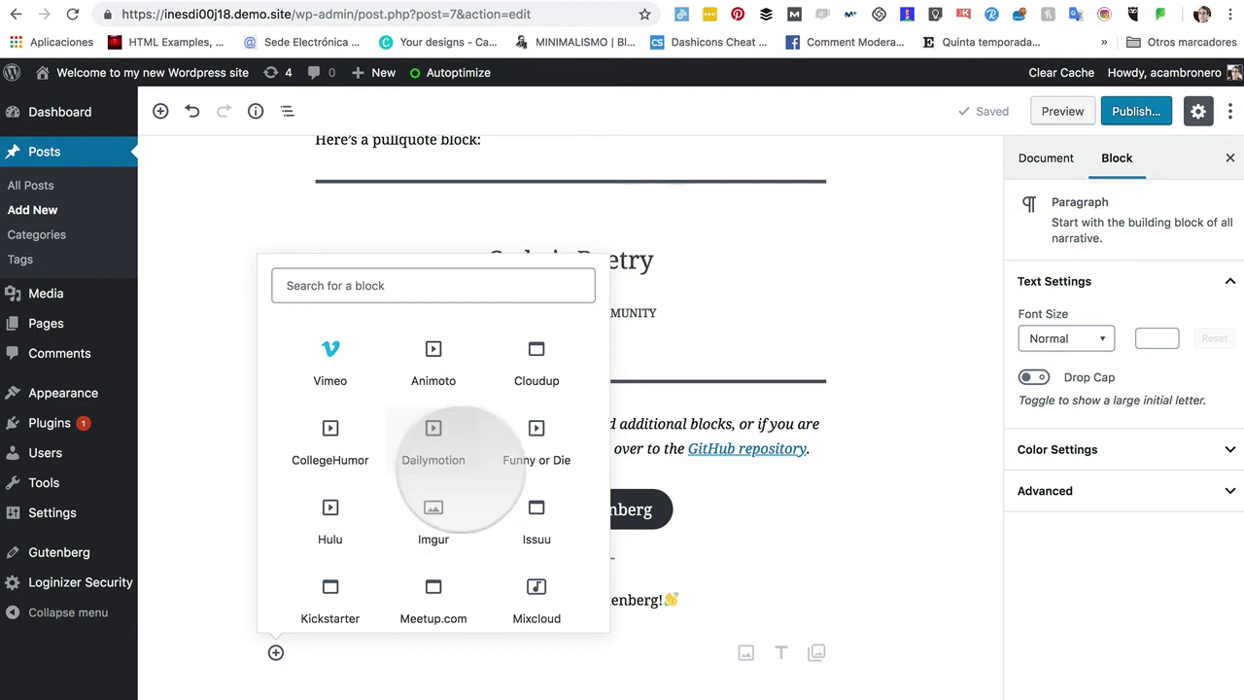
pyautogui.scroll(-3, 437, 488)
pyautogui.scroll(-3, 434, 467)
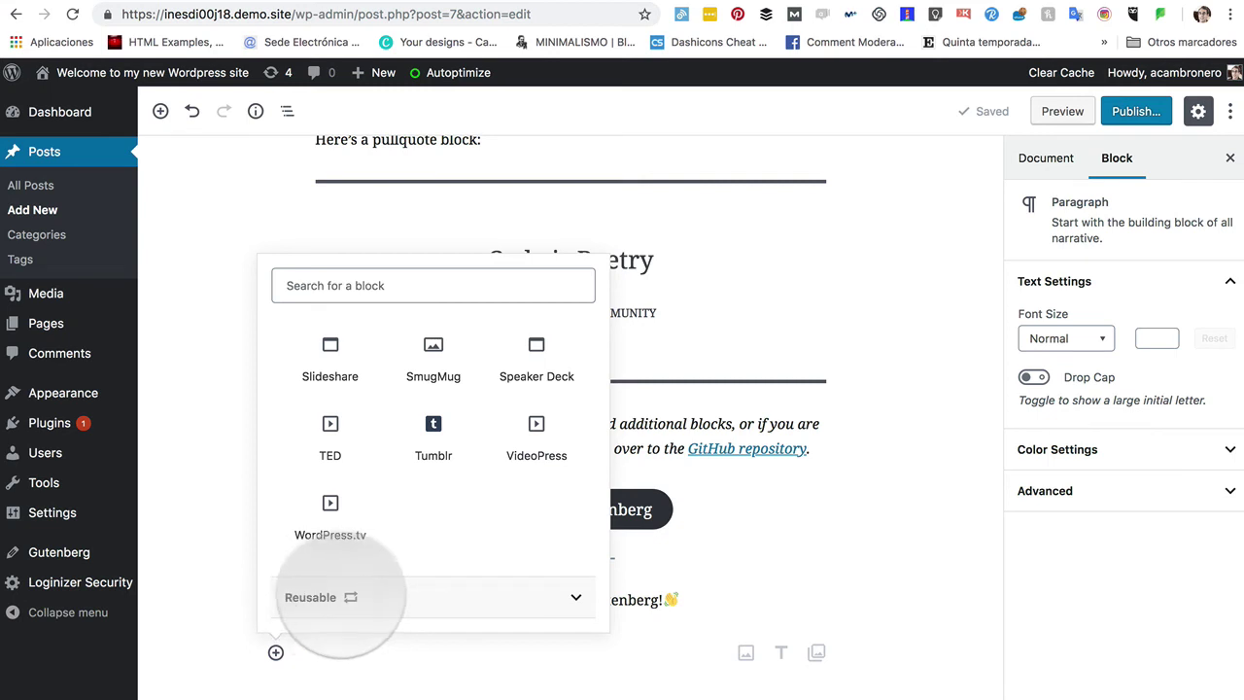
pyautogui.click(340, 596)
pyautogui.moveTo(331, 530)
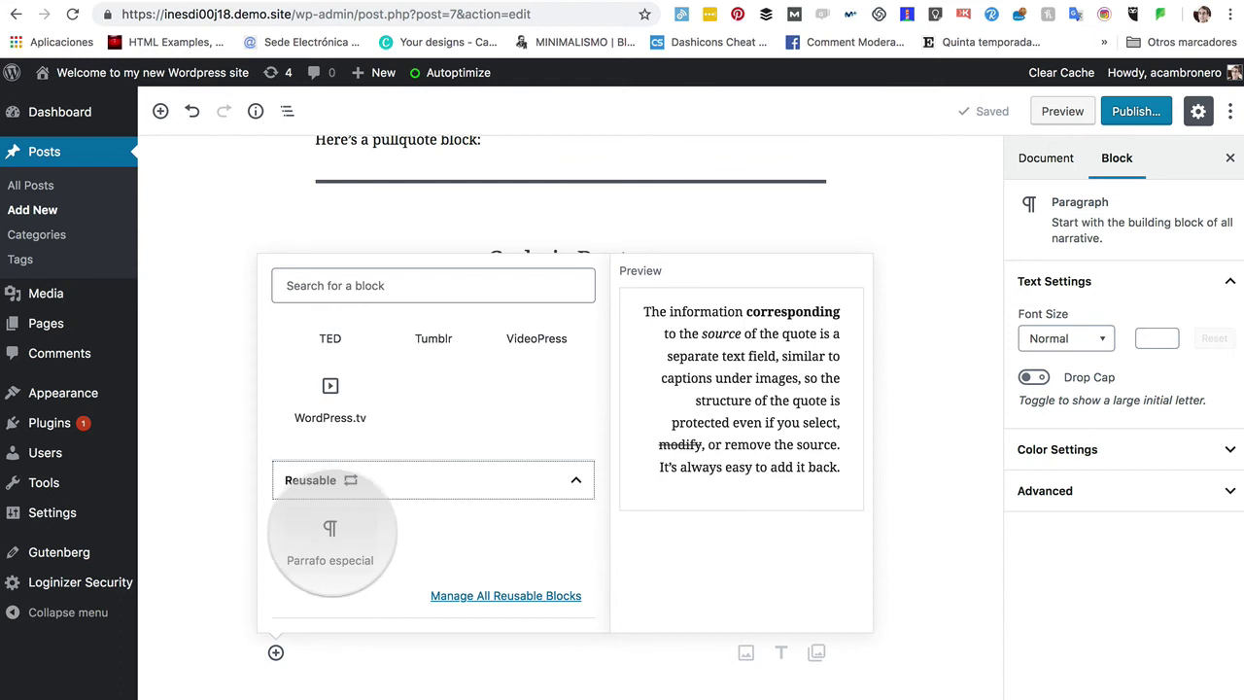
# Insert an Image block from Most Used at the end of the post to view its options, and undo the insertion
pyautogui.scroll(10, 432, 389)
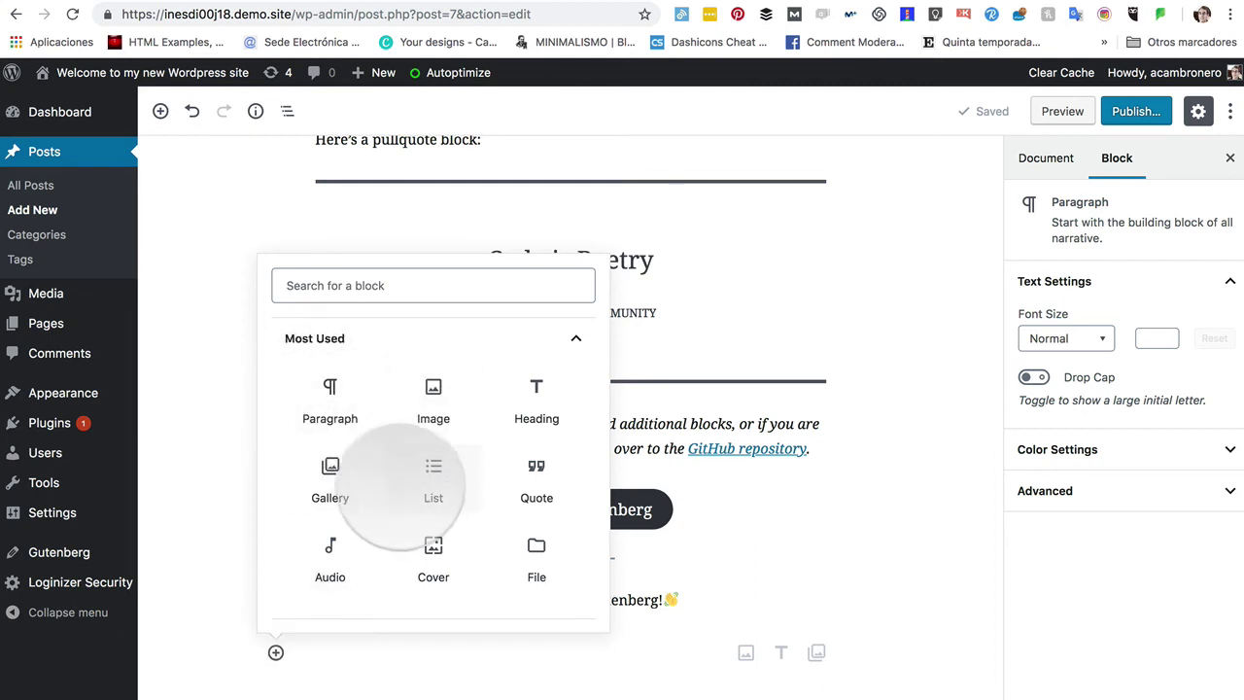
pyautogui.click(433, 393)
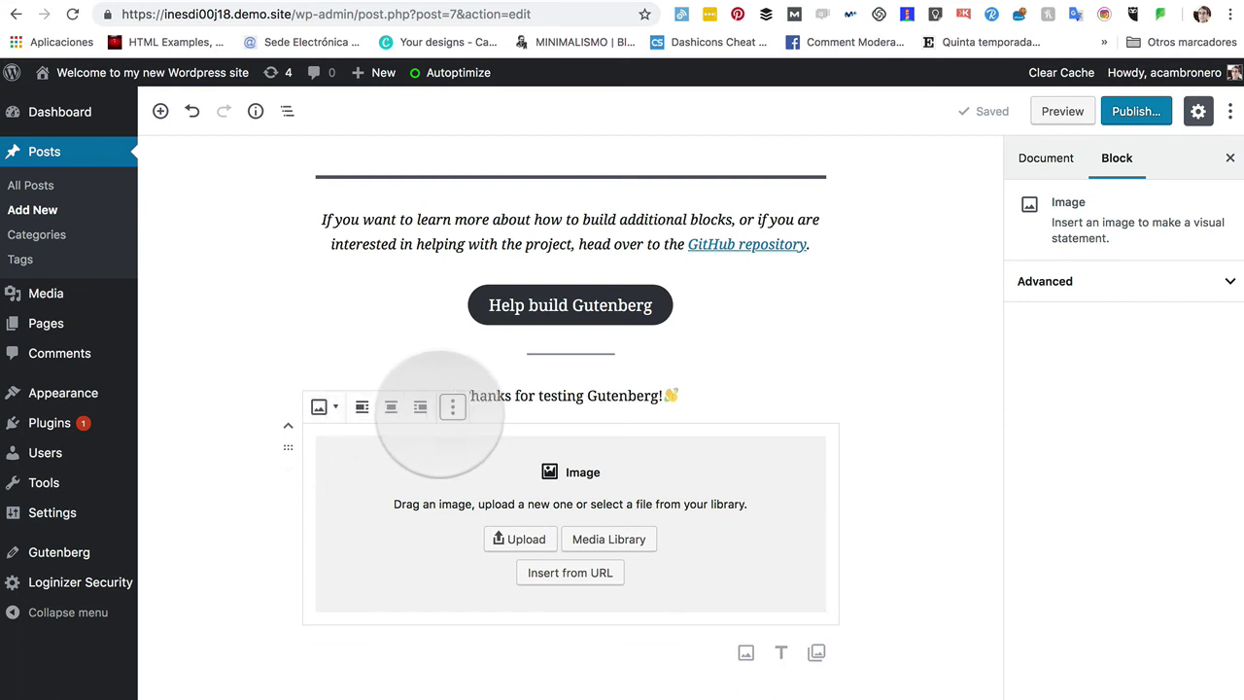
pyautogui.click(452, 407)
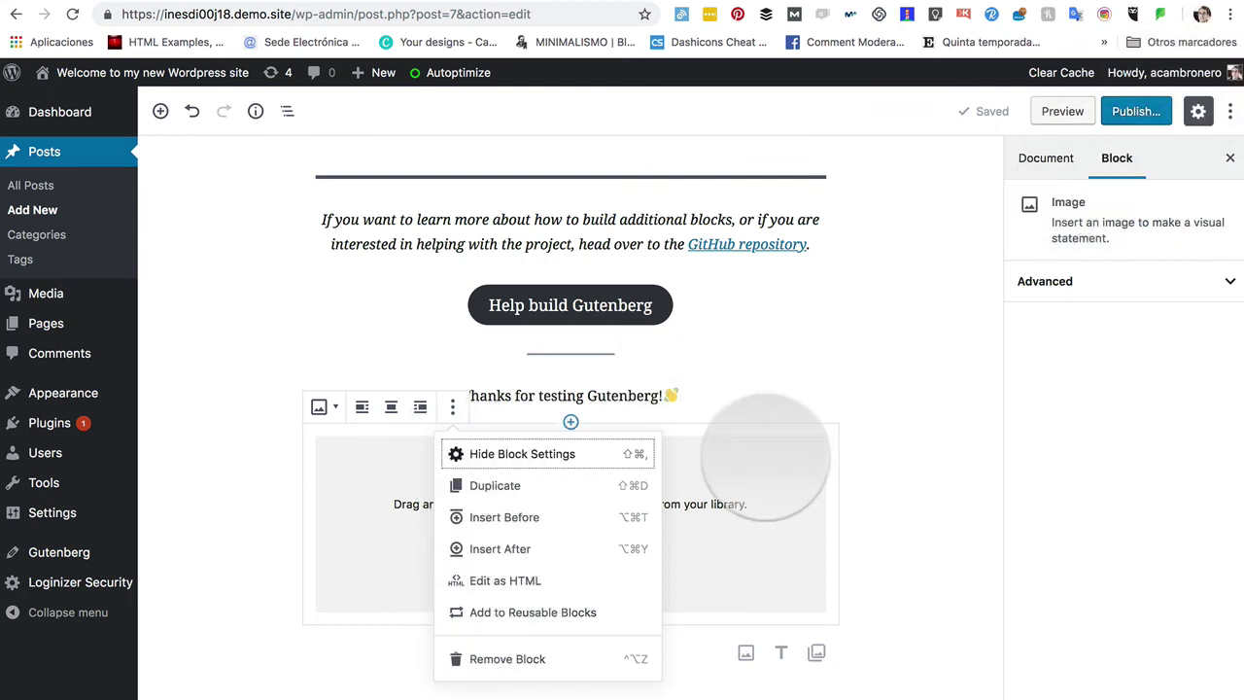
pyautogui.click(764, 376)
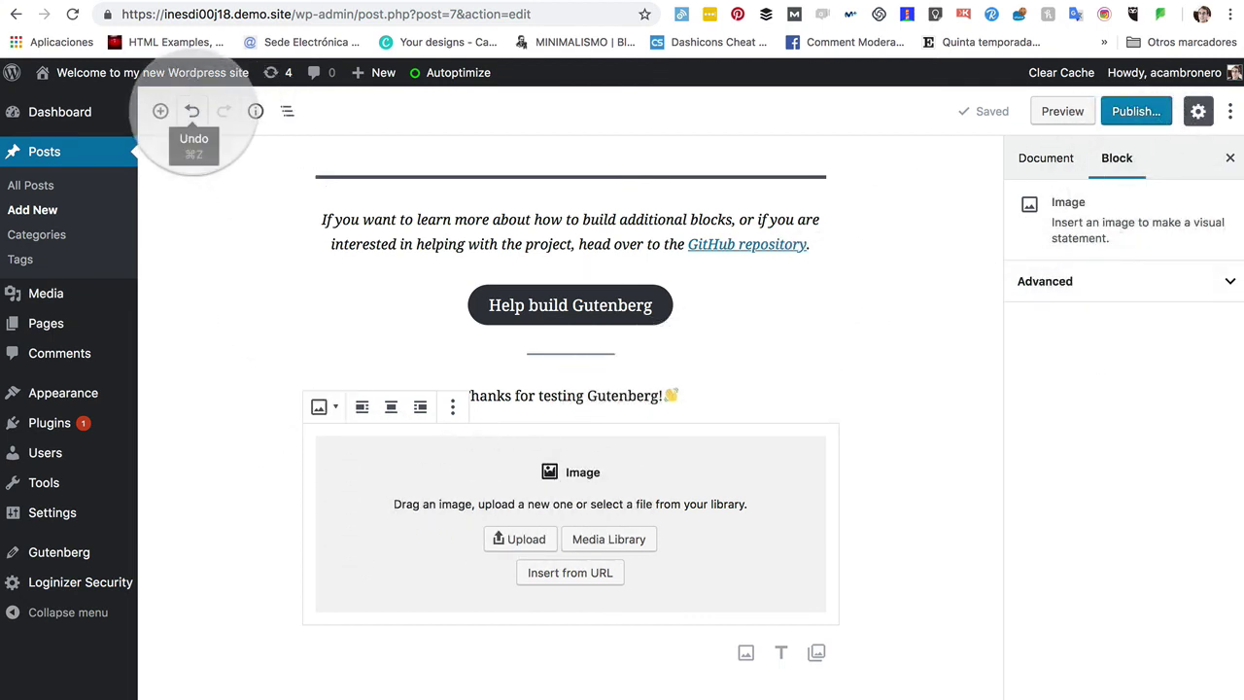
pyautogui.click(192, 111)
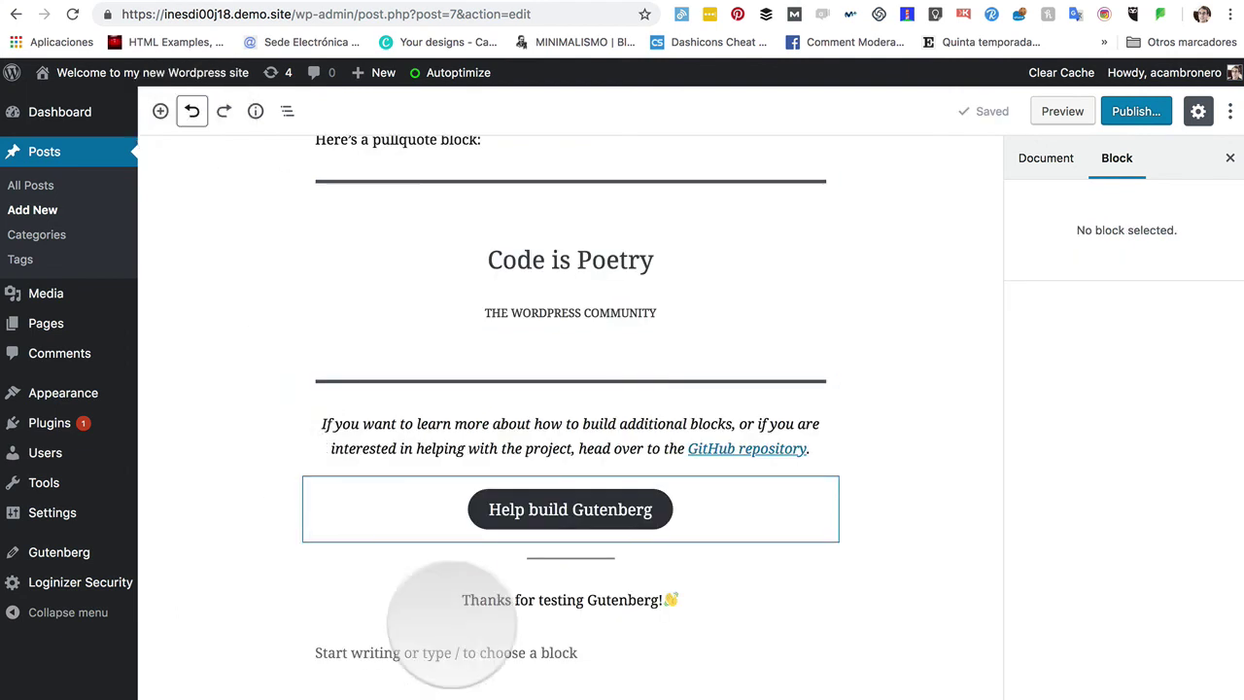
# Turn the empty paragraph at the end of the post into an Image block using its Add Image shortcut, and undo it
pyautogui.click(391, 649)
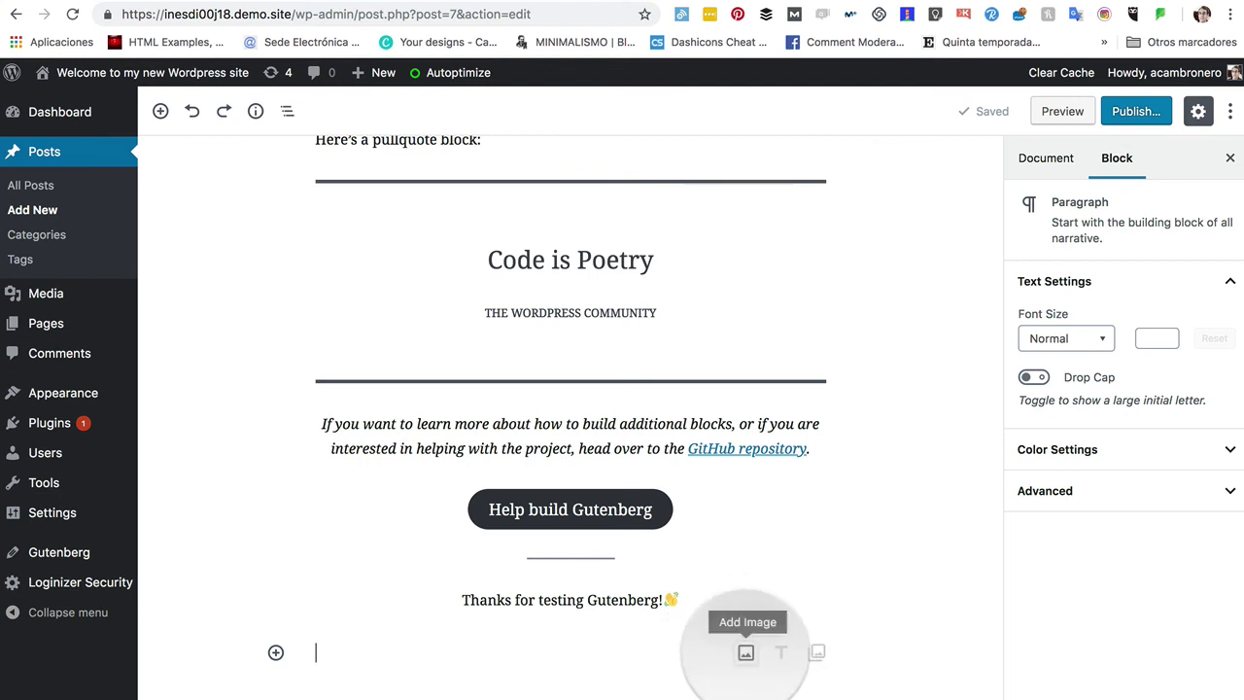
pyautogui.click(746, 651)
pyautogui.click(745, 651)
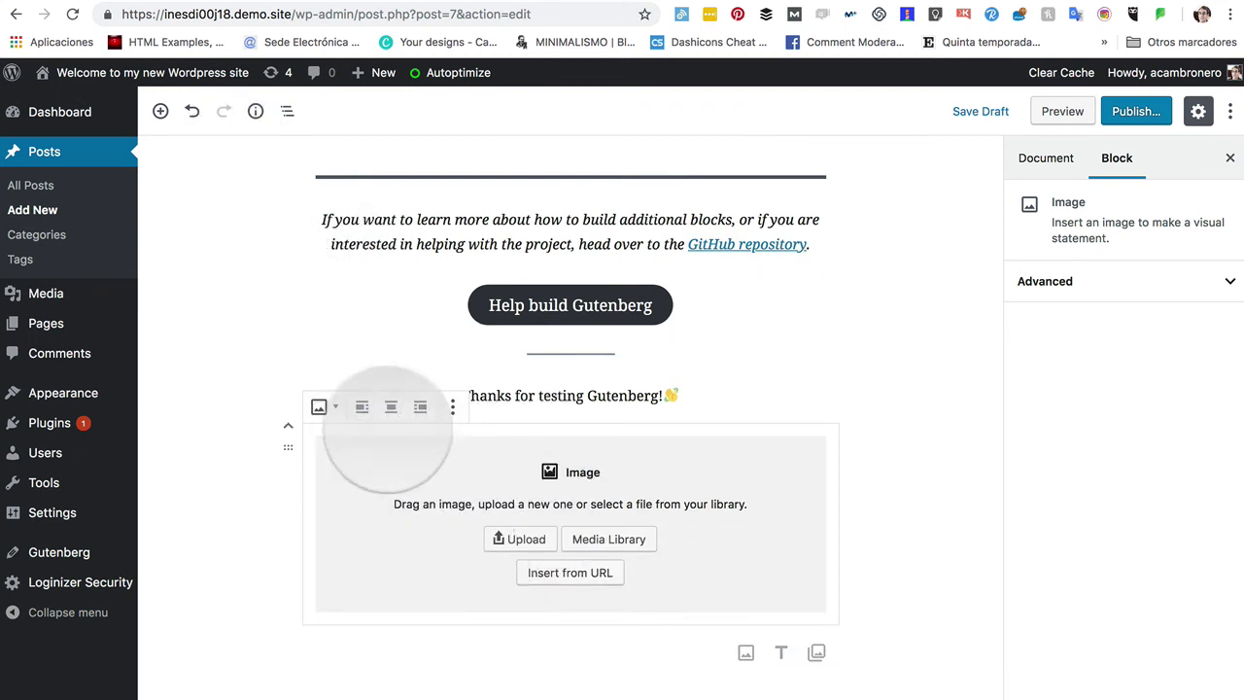
pyautogui.click(193, 111)
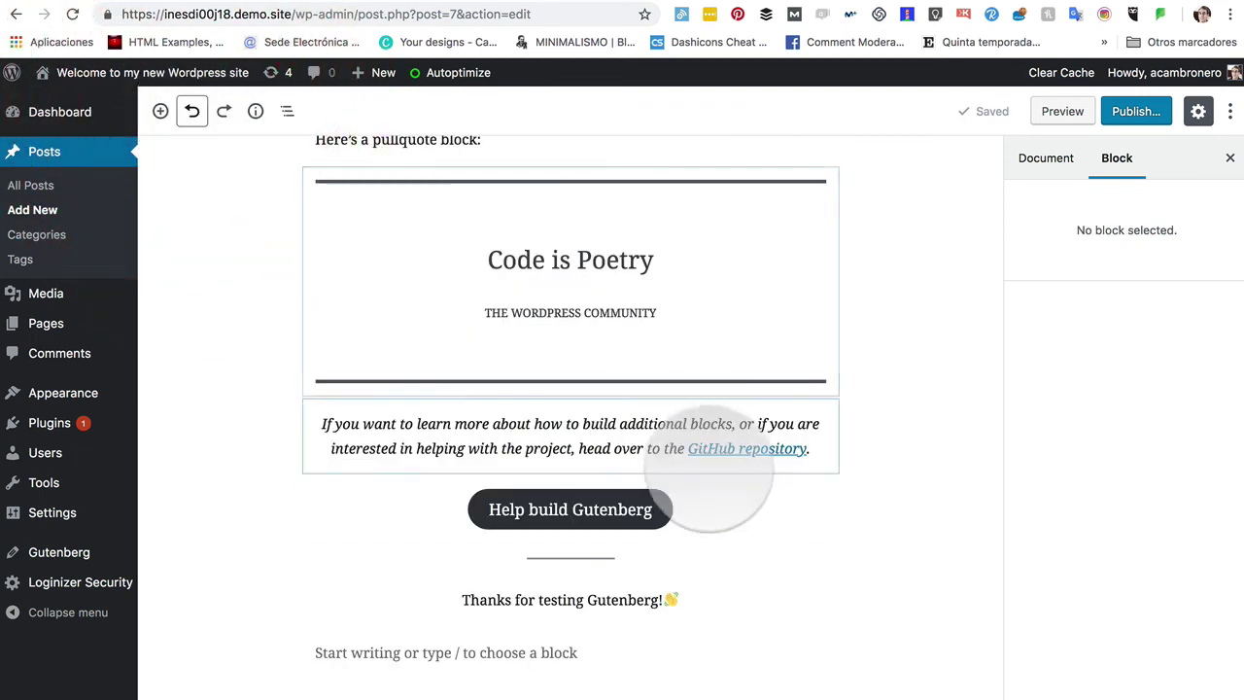
# Add a Heading block in the empty line at the end of the post, and undo the addition
pyautogui.moveTo(783, 654)
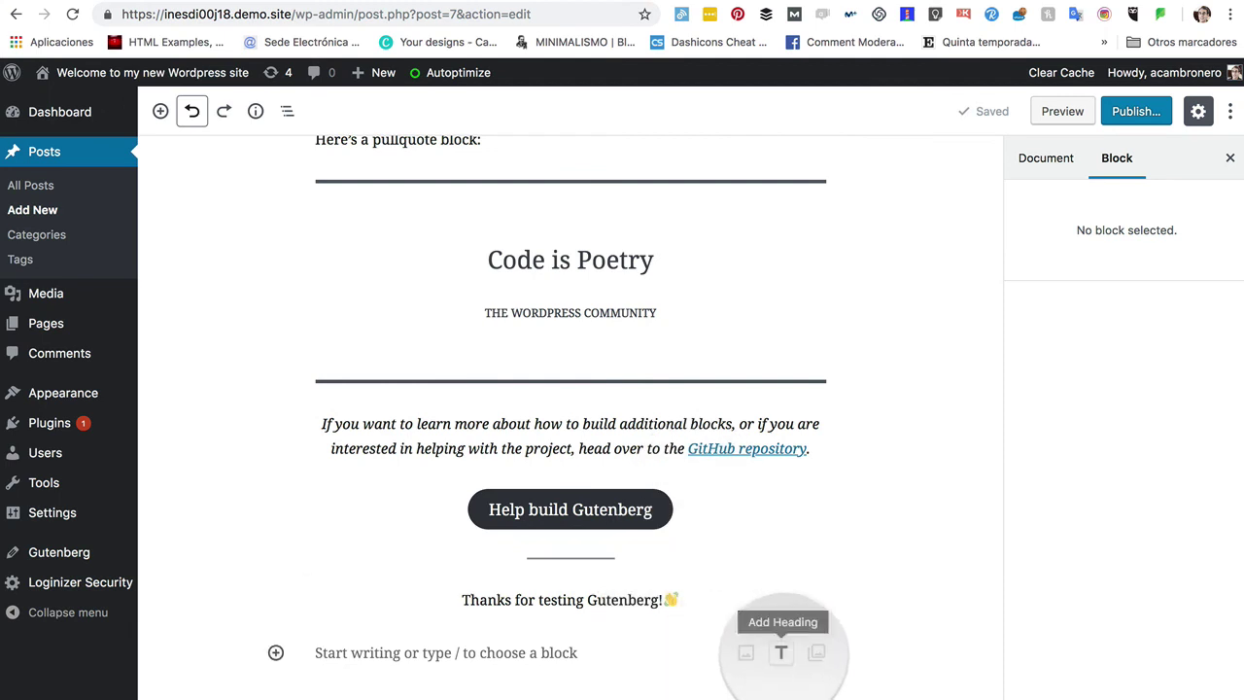
pyautogui.click(781, 652)
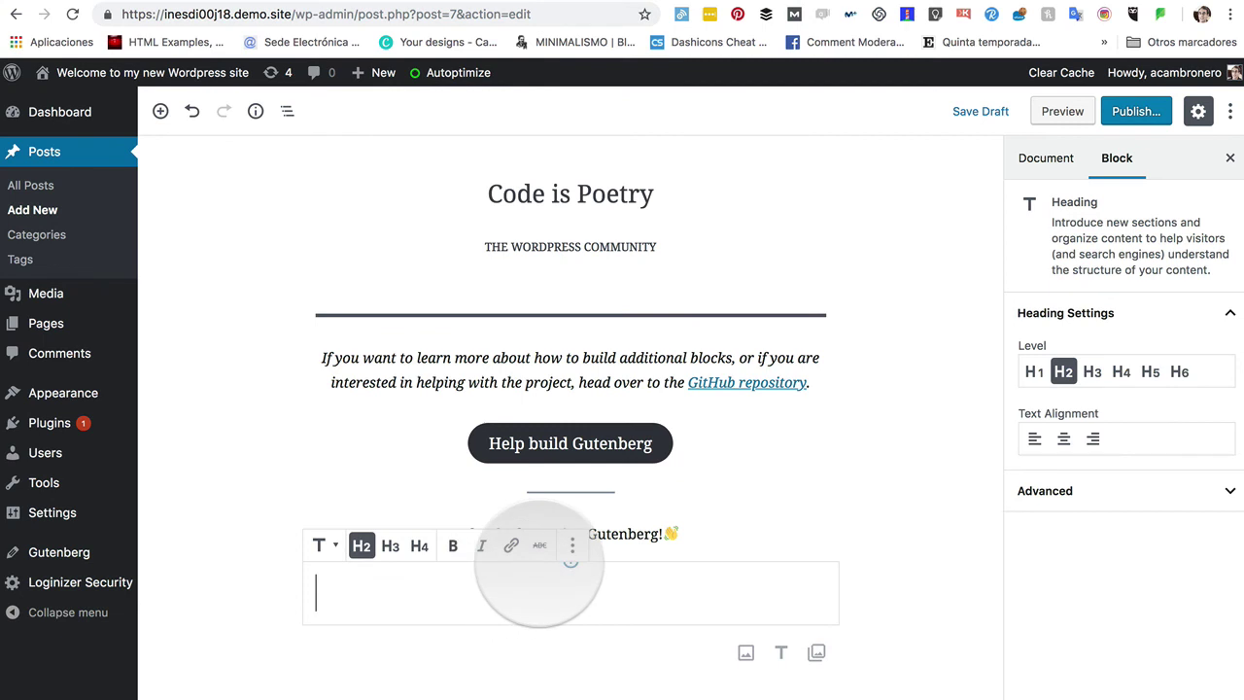
pyautogui.scroll(-1, 334, 204)
pyautogui.click(191, 111)
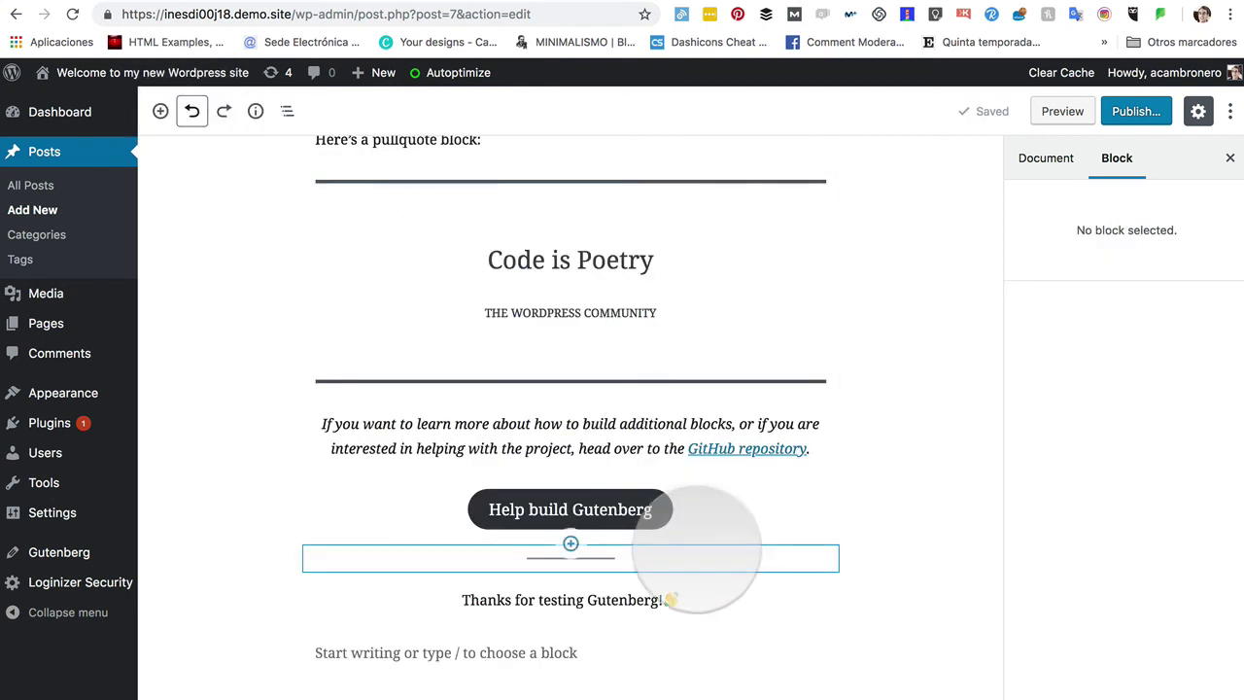
# Add a Gallery block in the empty line at the end of the post, and undo the addition
pyautogui.moveTo(775, 648)
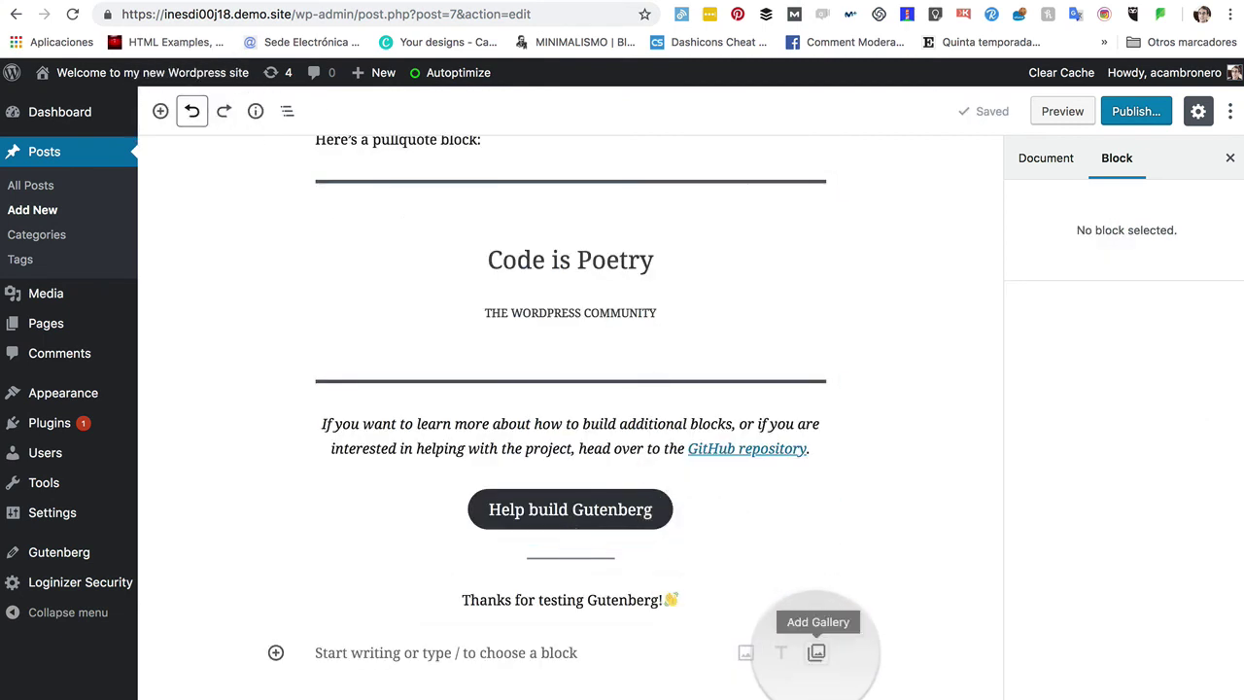
pyautogui.click(816, 653)
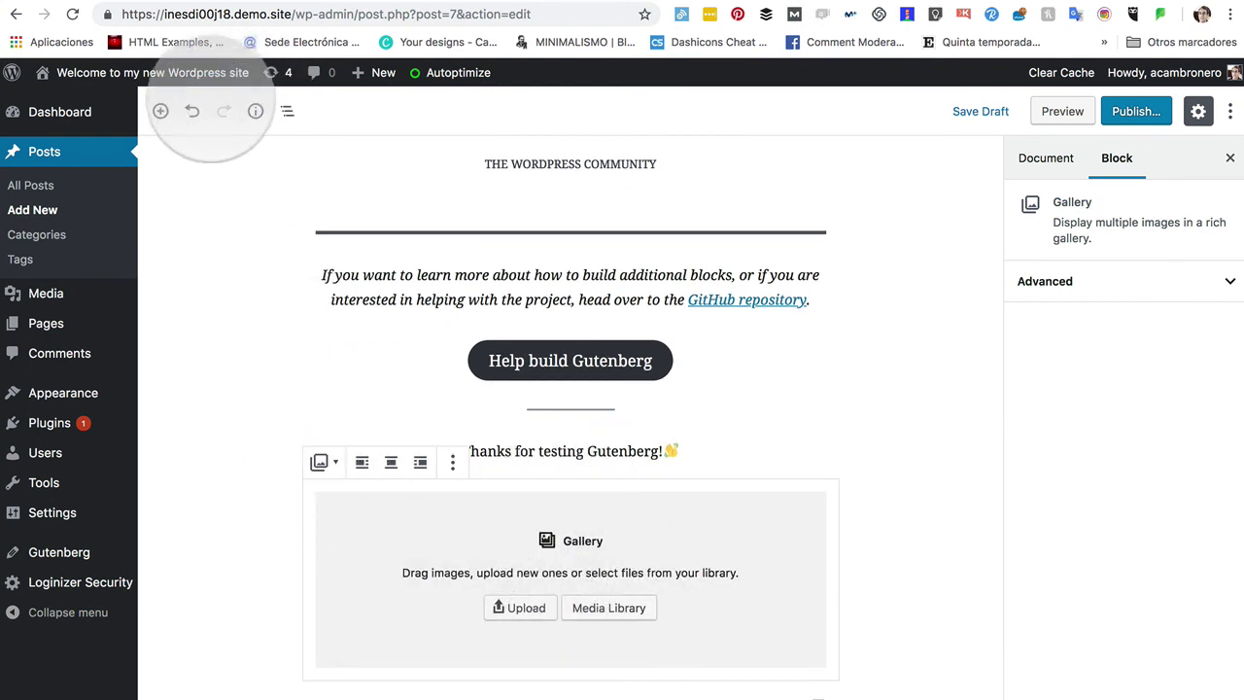
pyautogui.click(194, 112)
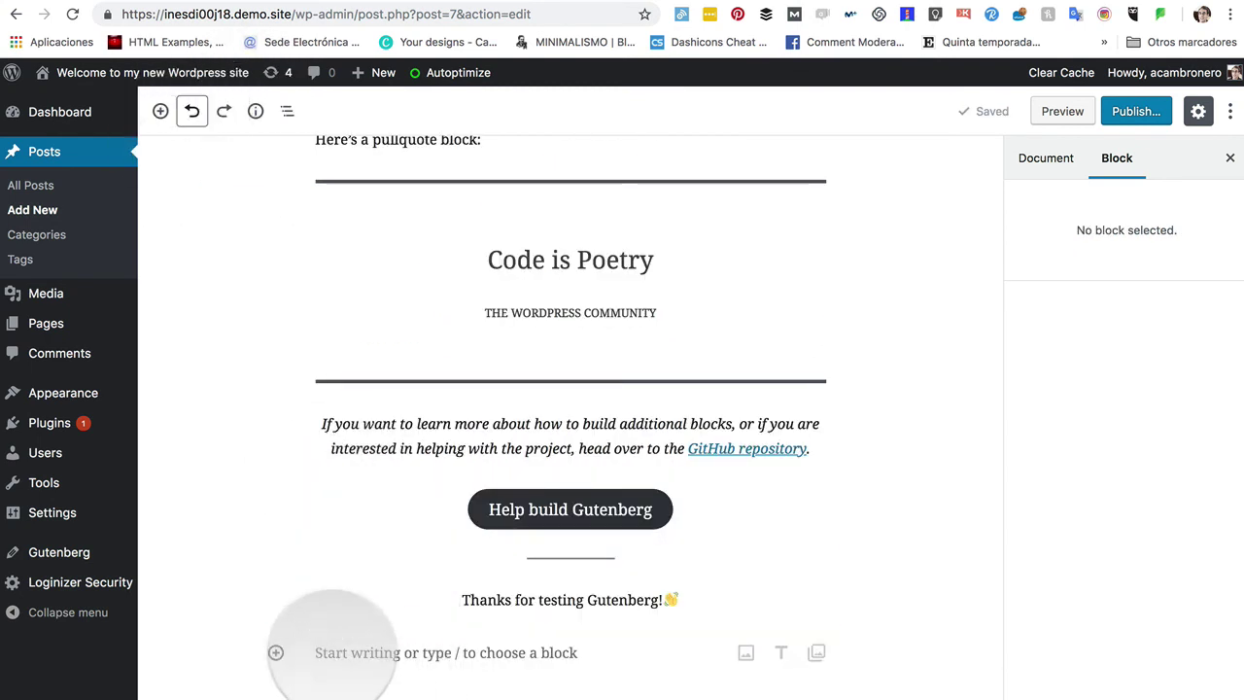